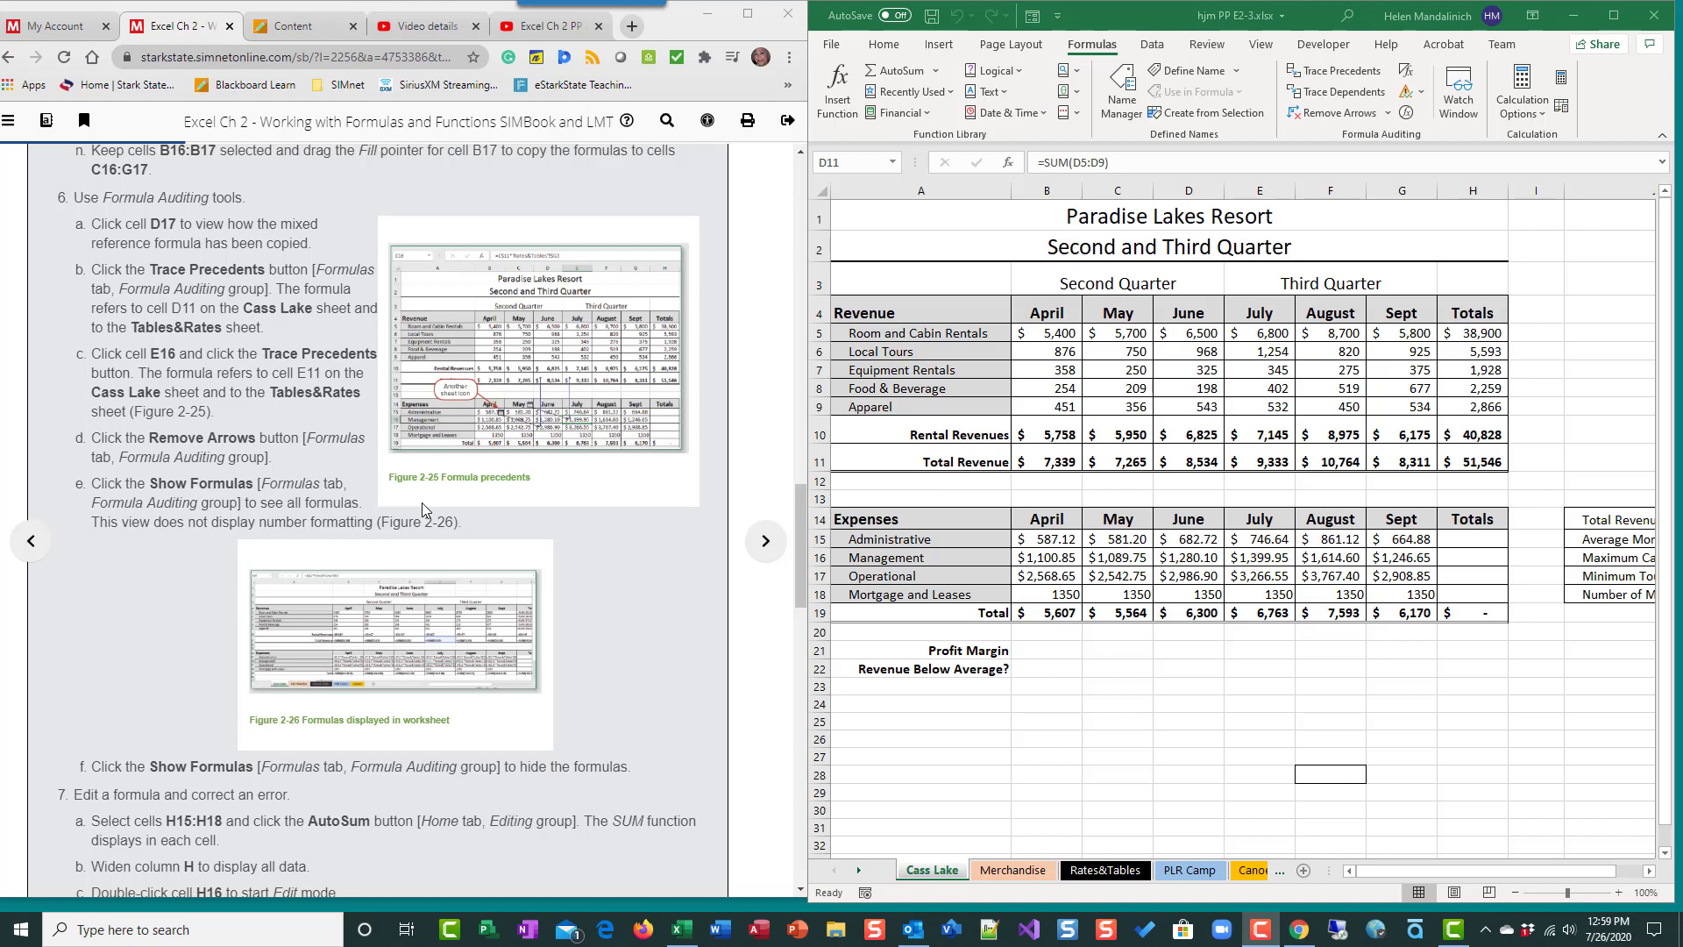
# Step: Trace the precedents of the June Operational formula in cell D17 on the Cass Lake sheet
pyautogui.click(1186, 579)
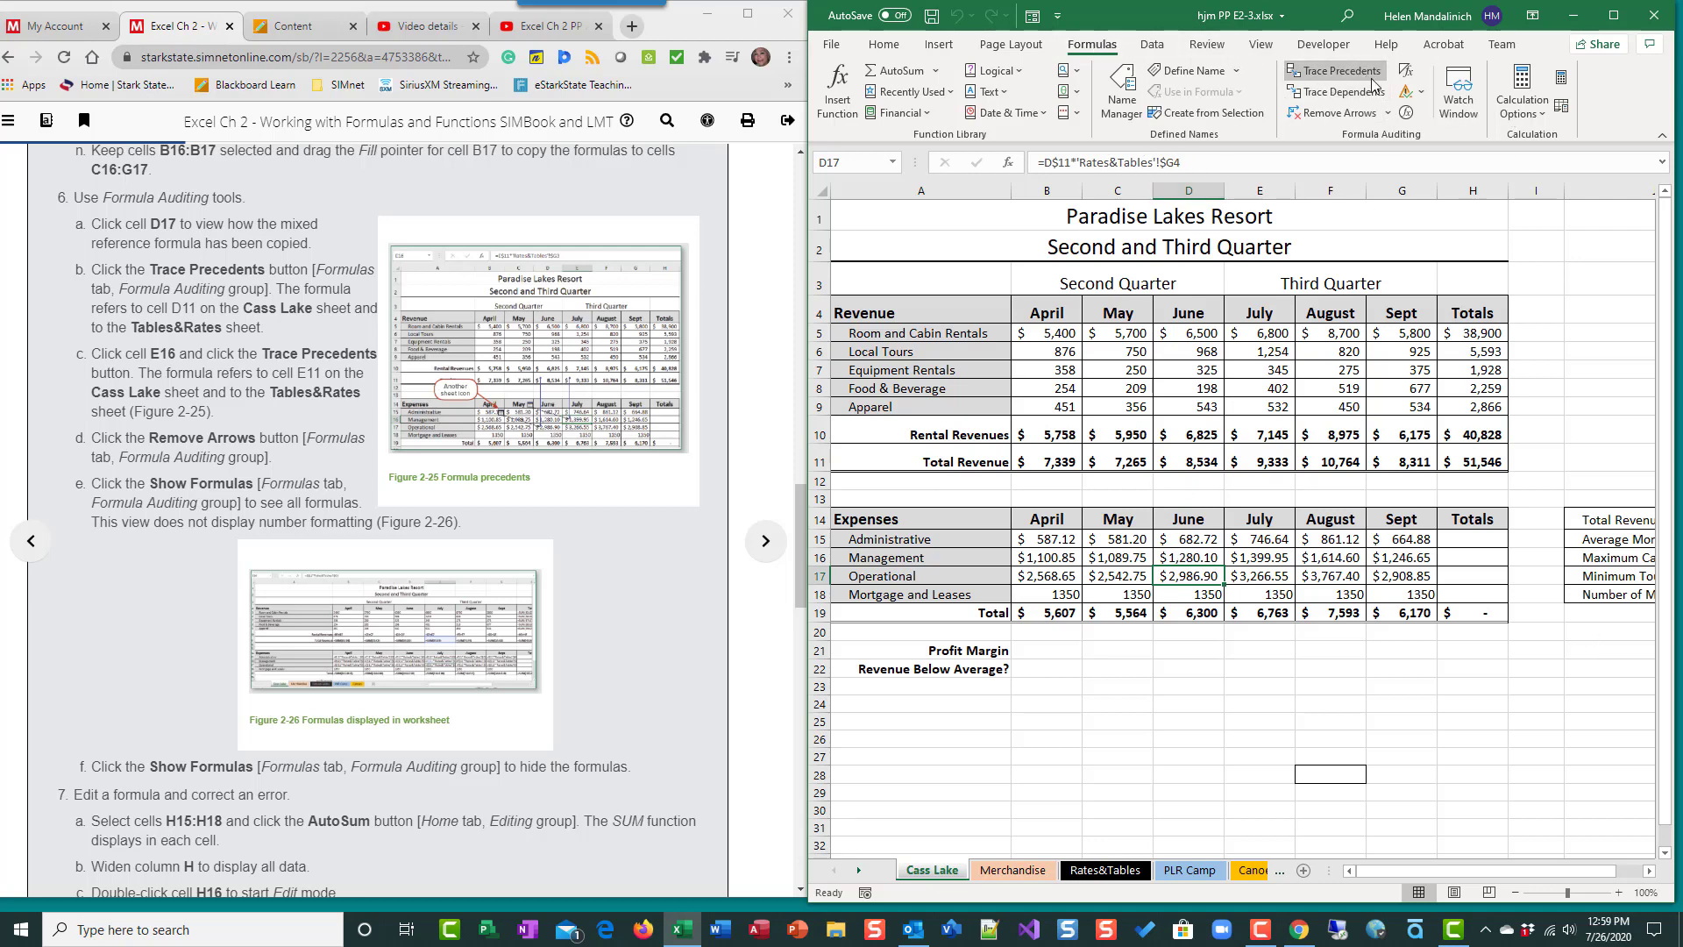
pyautogui.click(1327, 72)
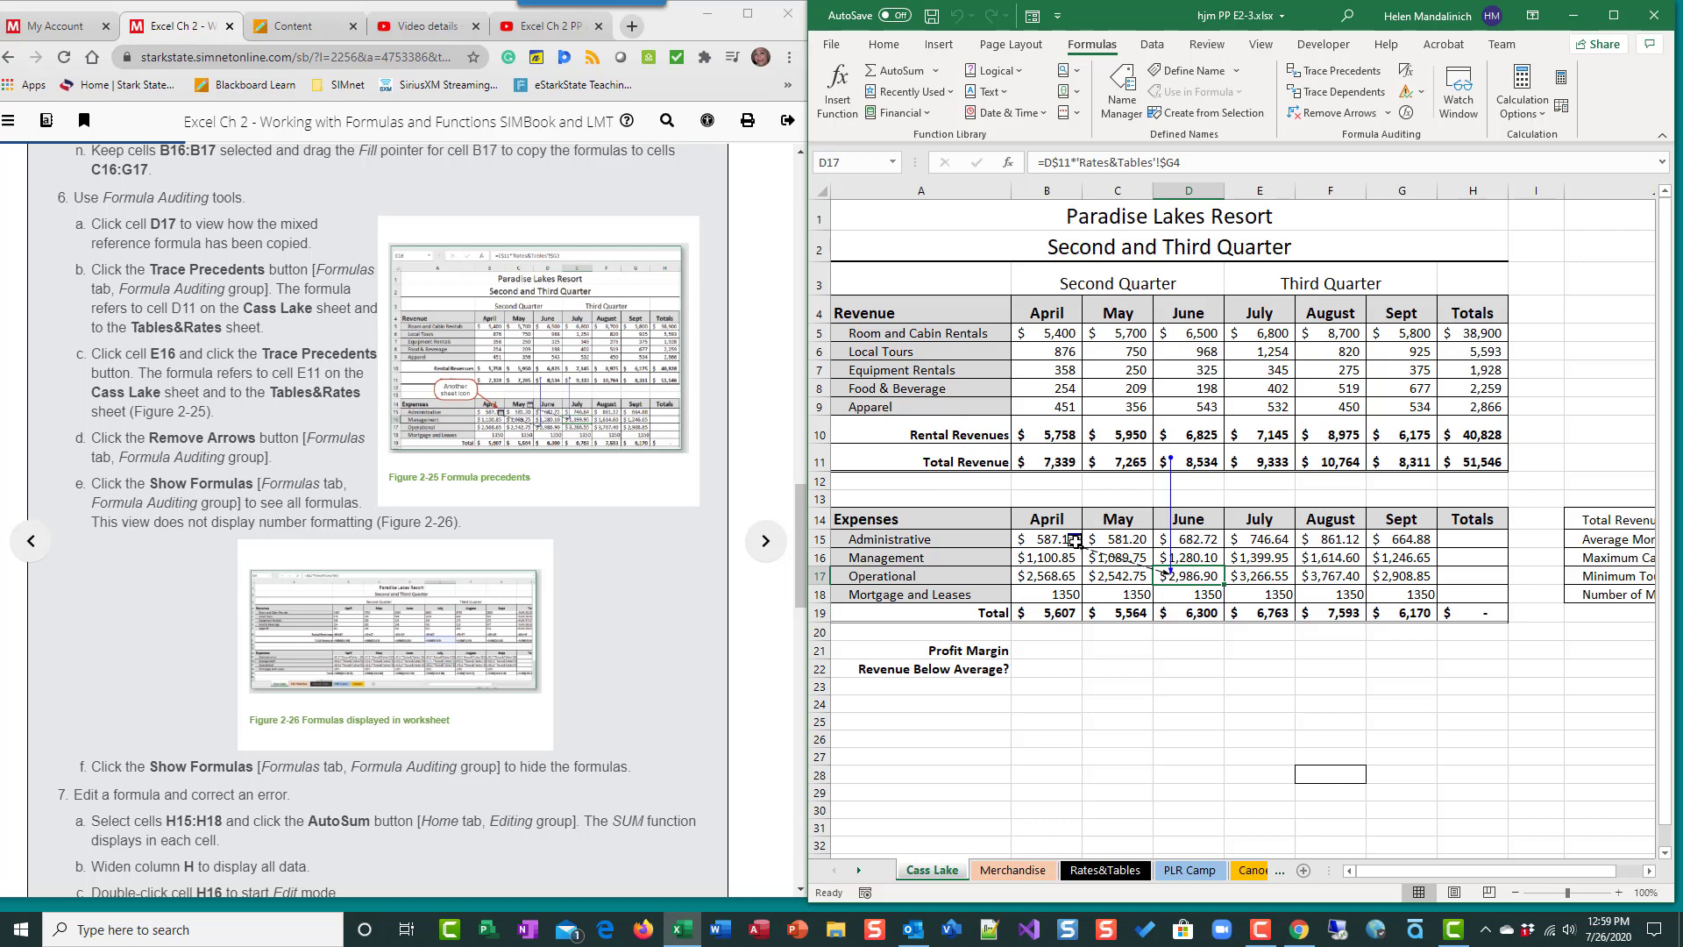
pyautogui.click(1074, 542)
# Step: Trace the precedents of the July Management formula in cell E16, and remove all tracer arrows from the sheet
pyautogui.click(1175, 562)
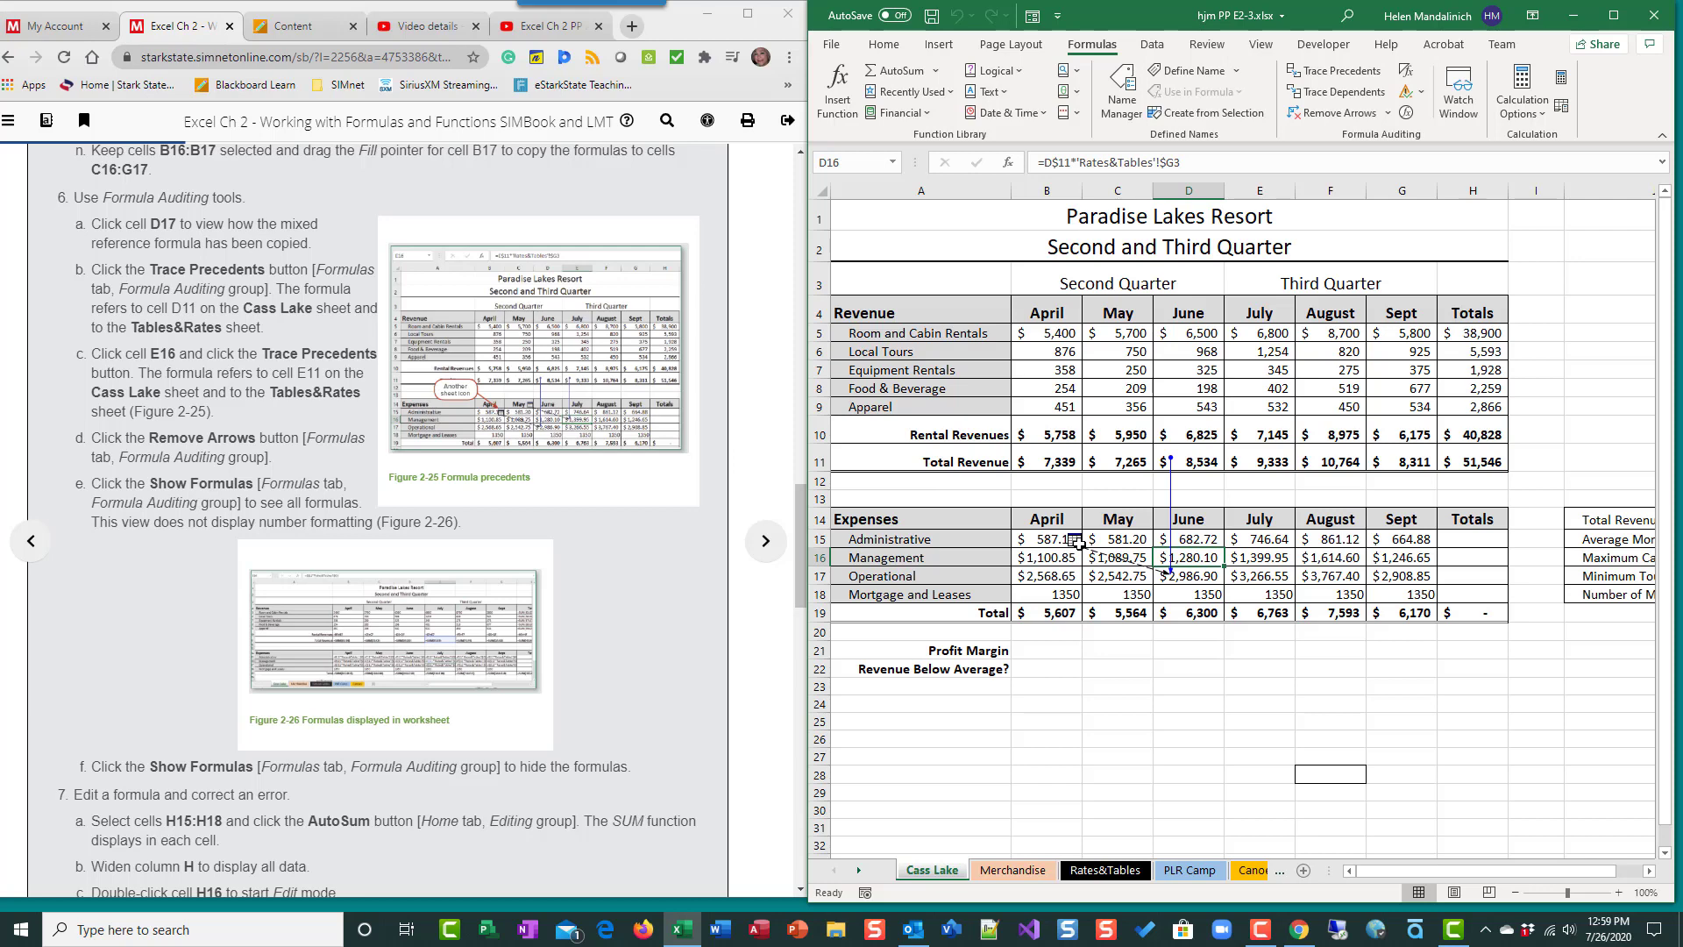
pyautogui.click(1266, 562)
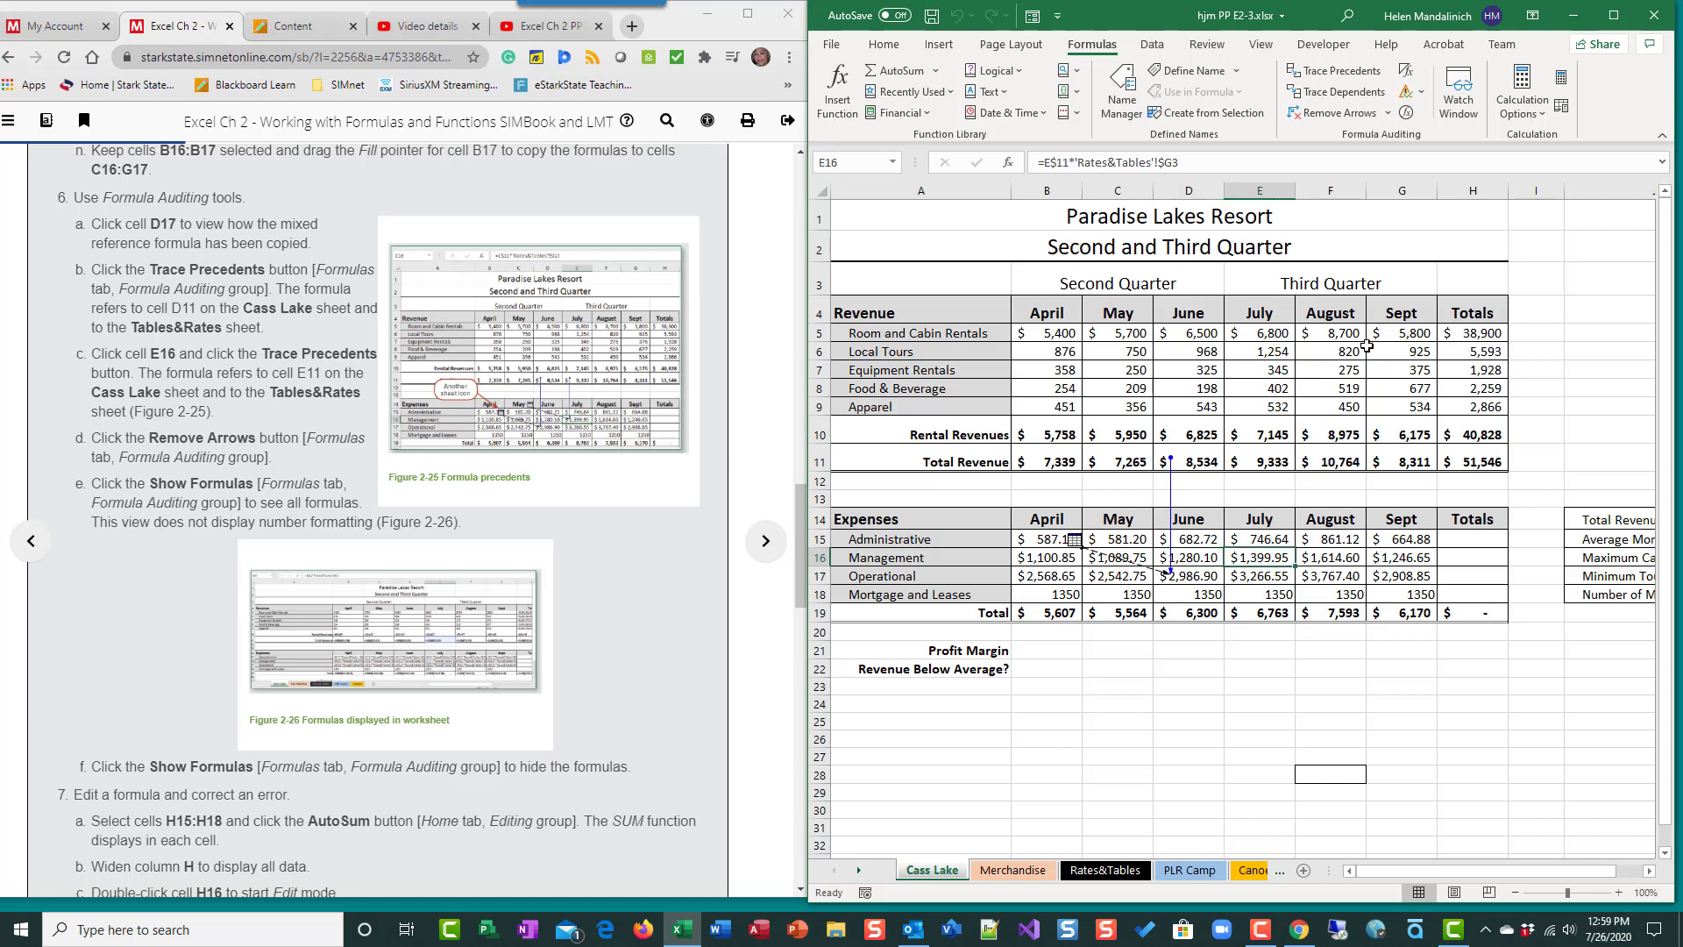
pyautogui.click(1341, 72)
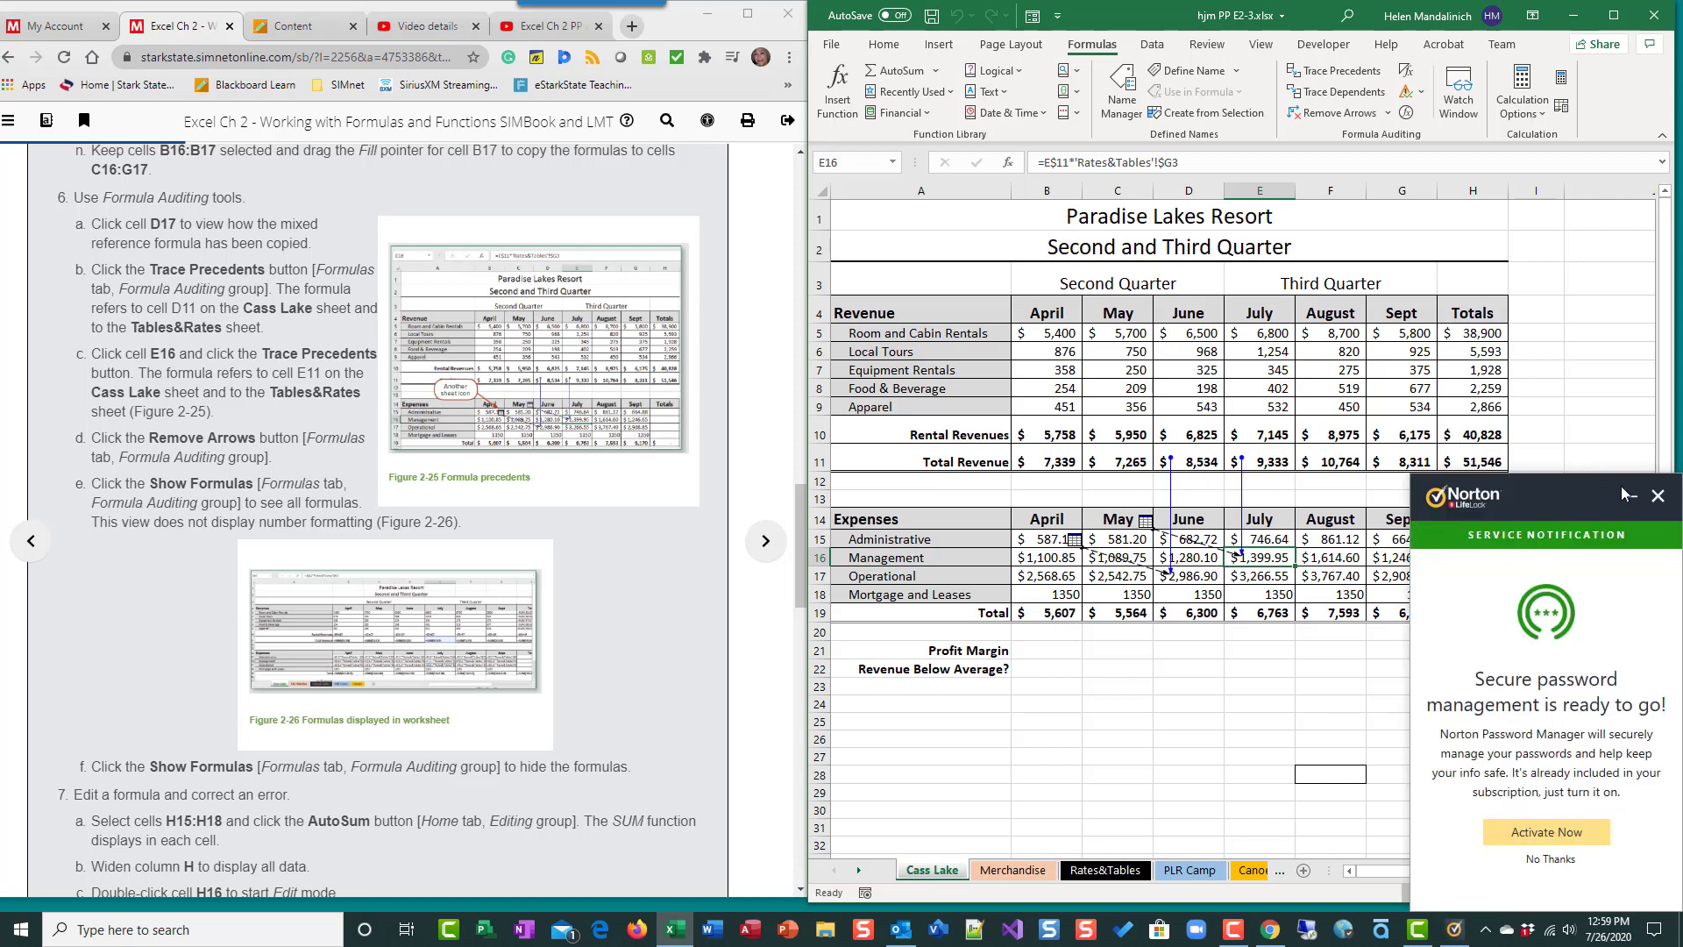
pyautogui.click(1658, 495)
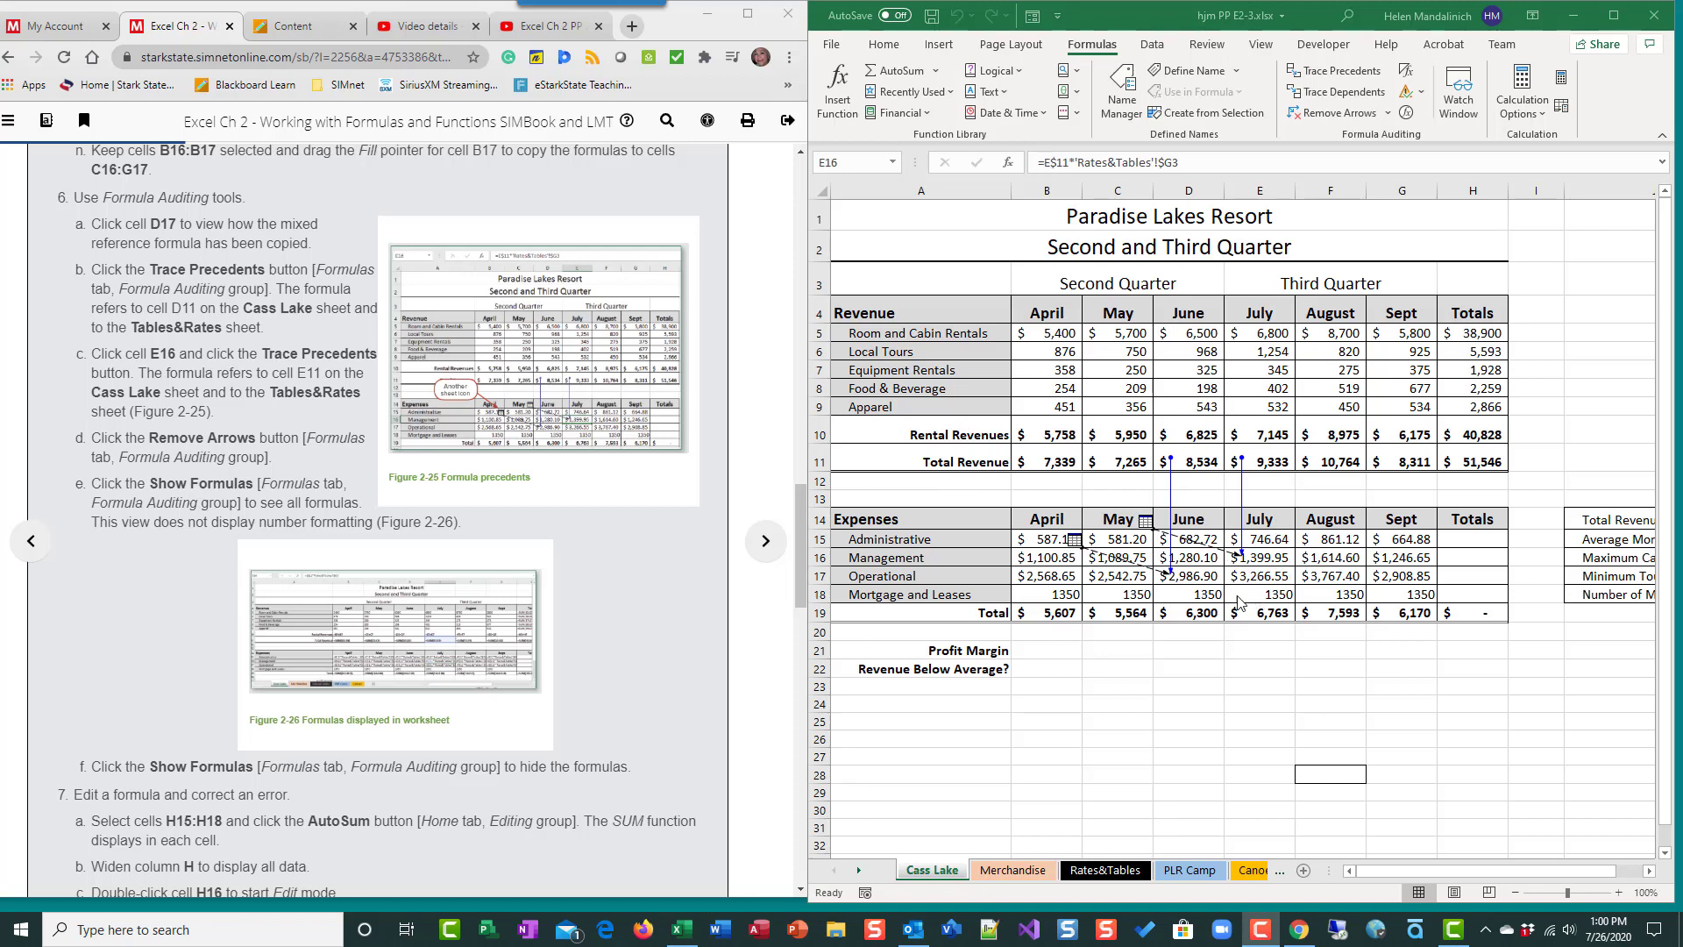
pyautogui.click(1336, 113)
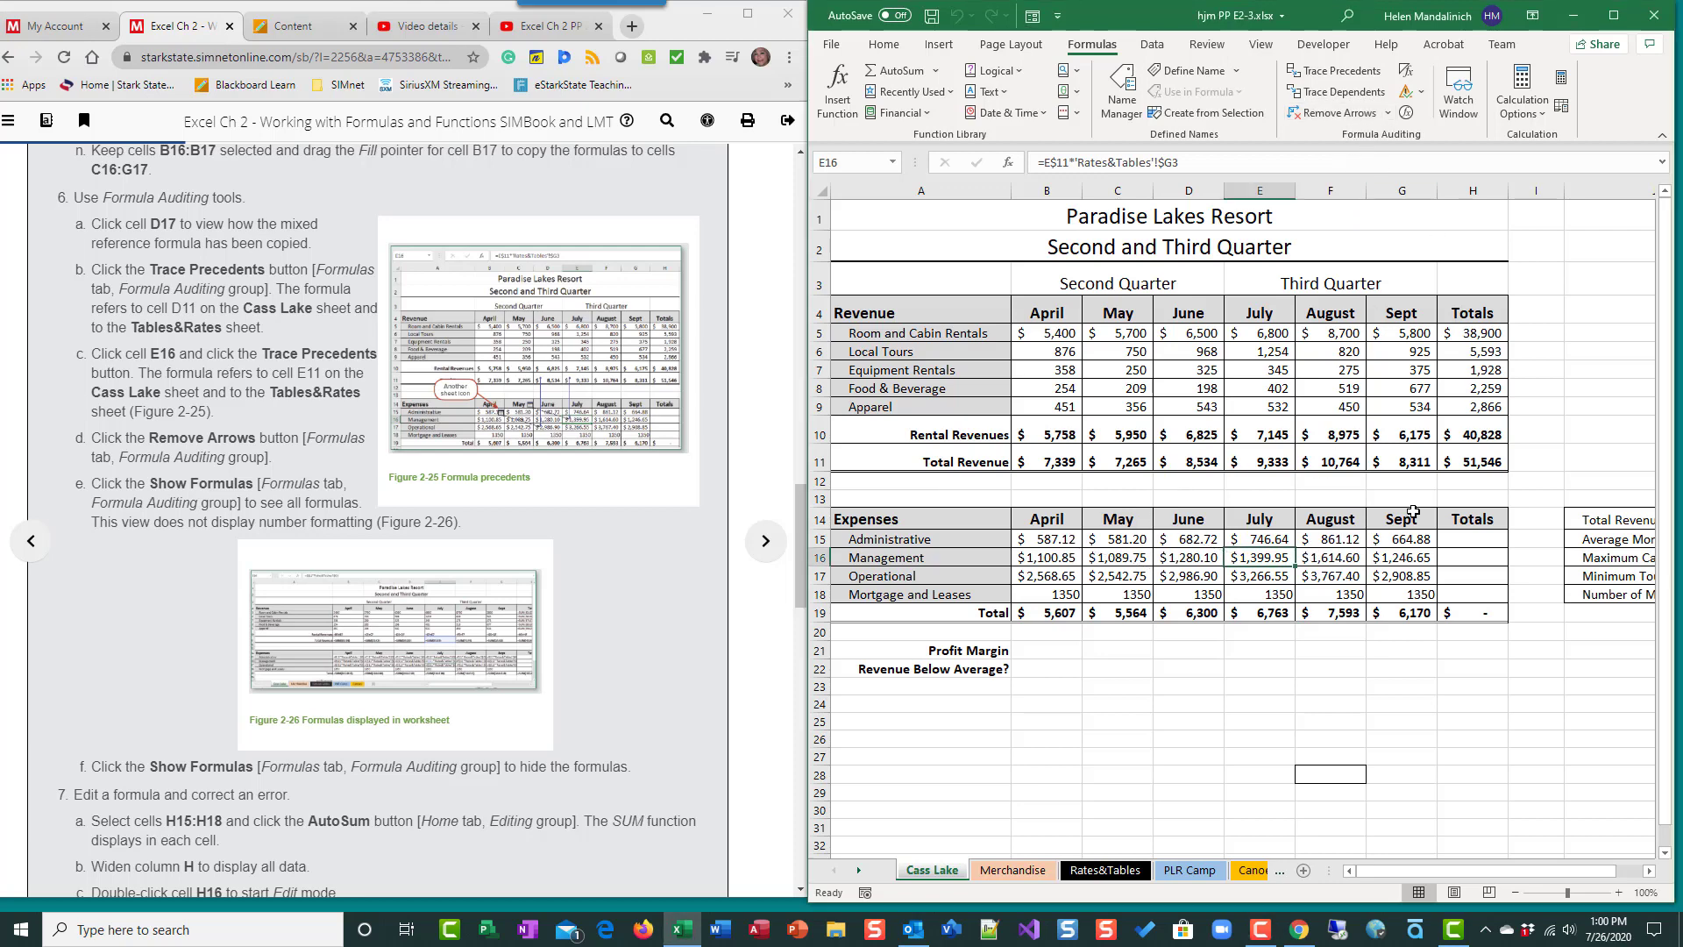
# Step: Switch the Cass Lake sheet repeatedly between showing formulas and showing values, finishing with the values displayed
pyautogui.scroll(-3, 367, 629)
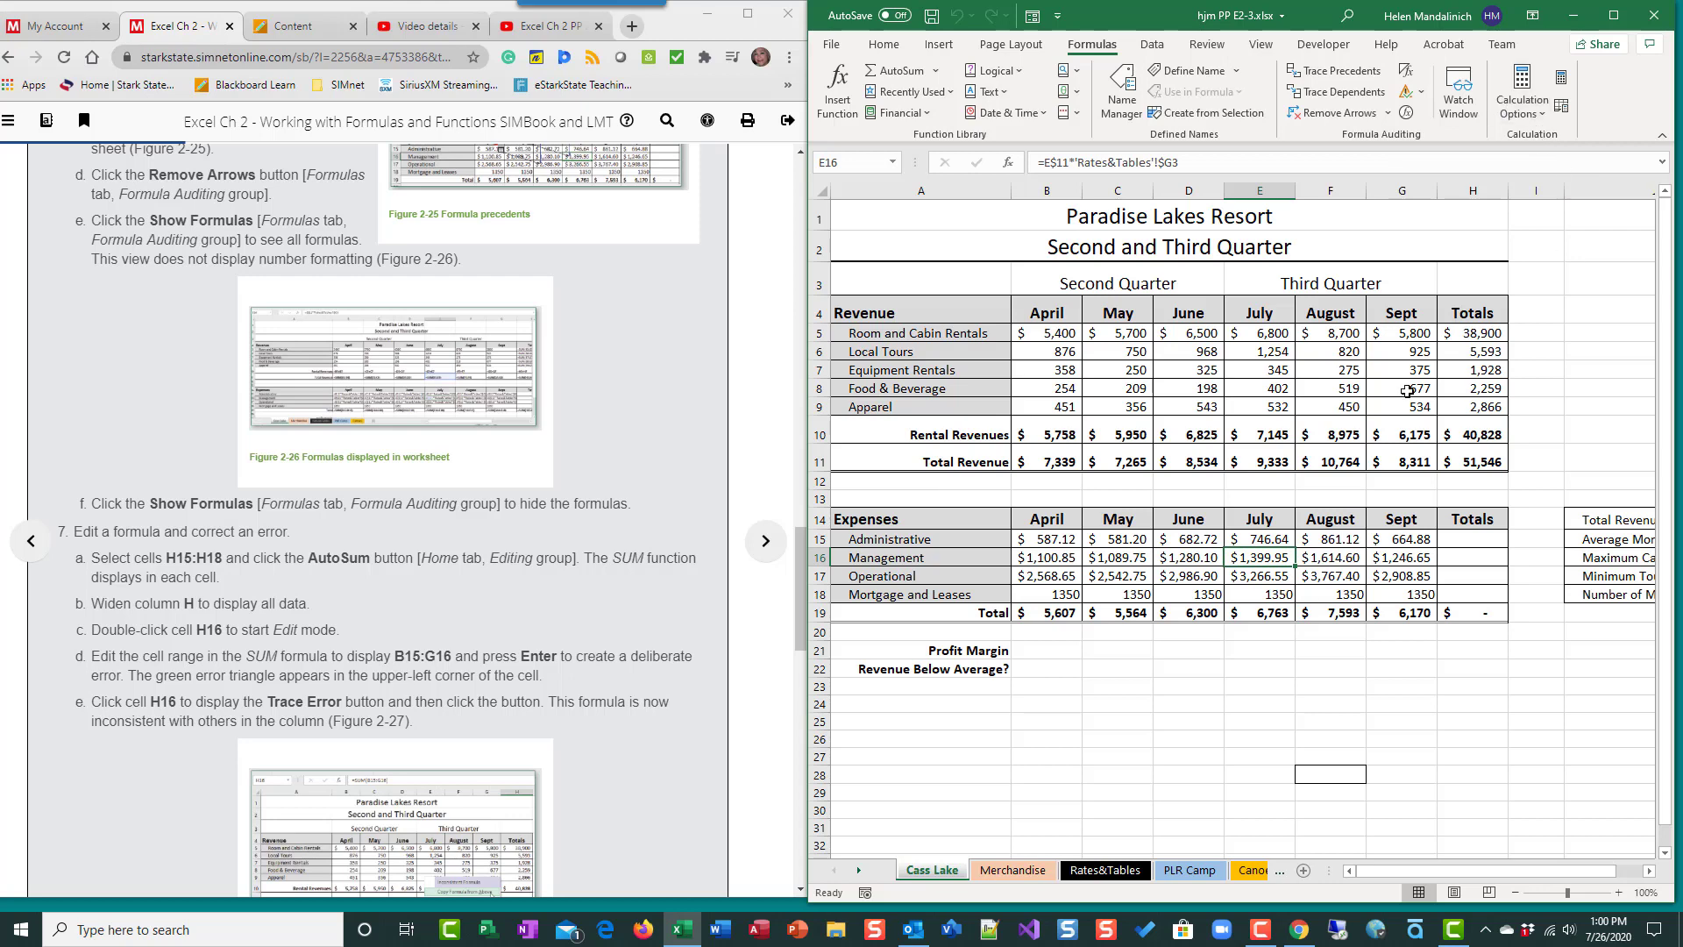
pyautogui.hotkey('ctrl', '`')
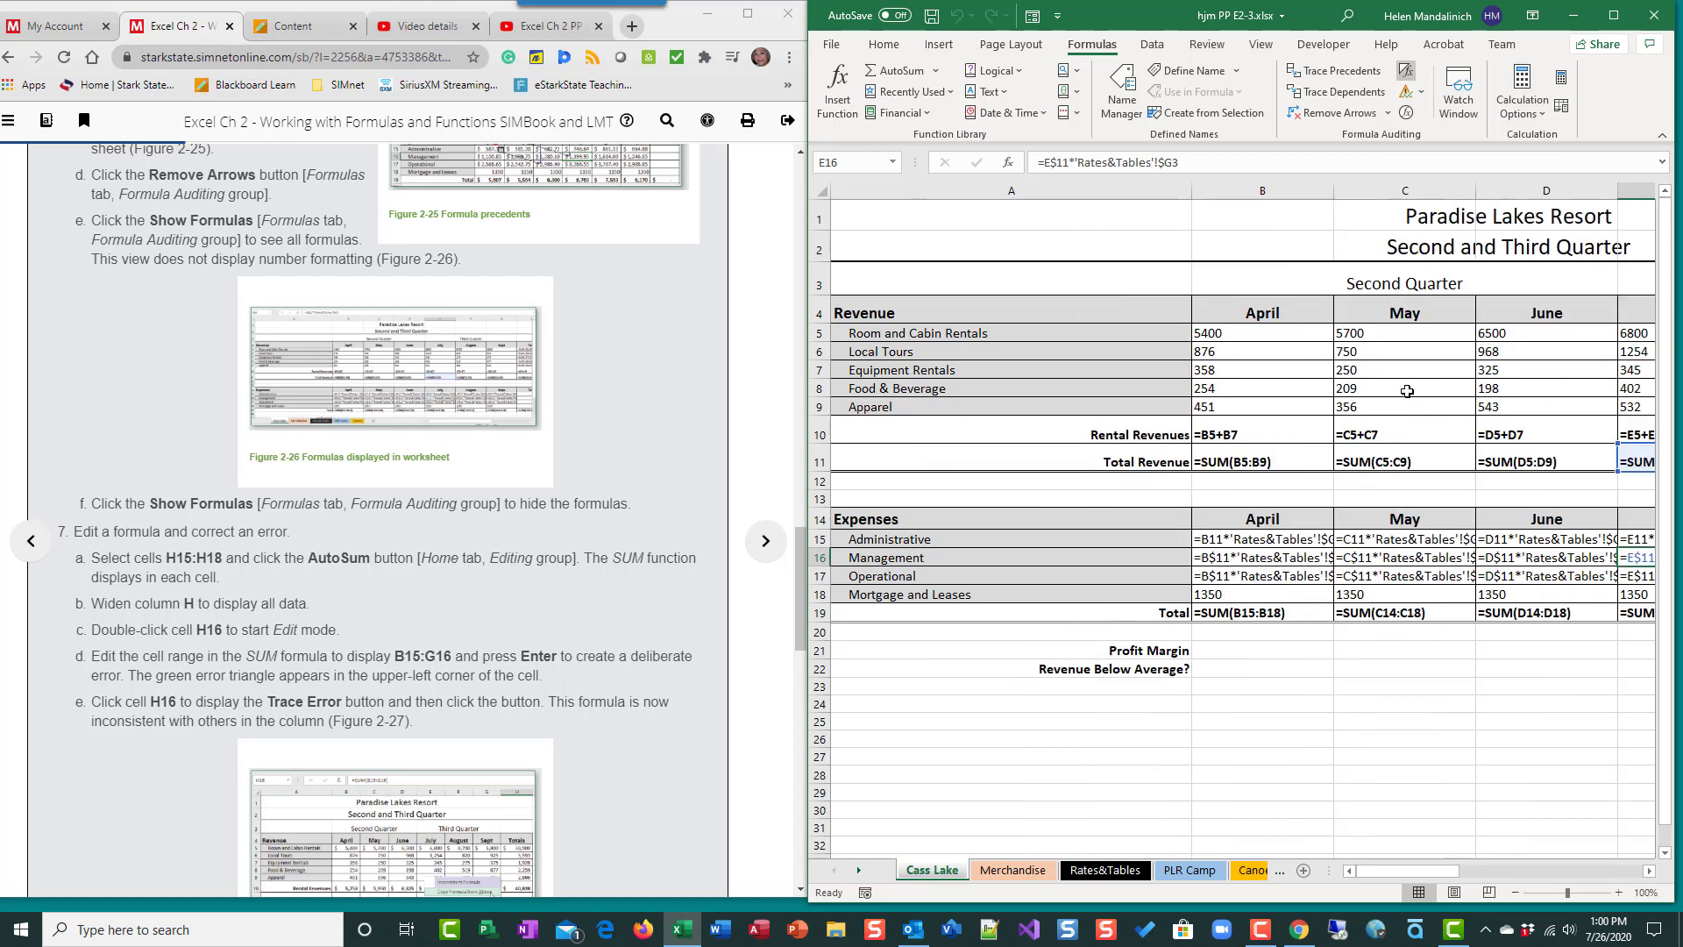
pyautogui.hotkey('ctrl', '`')
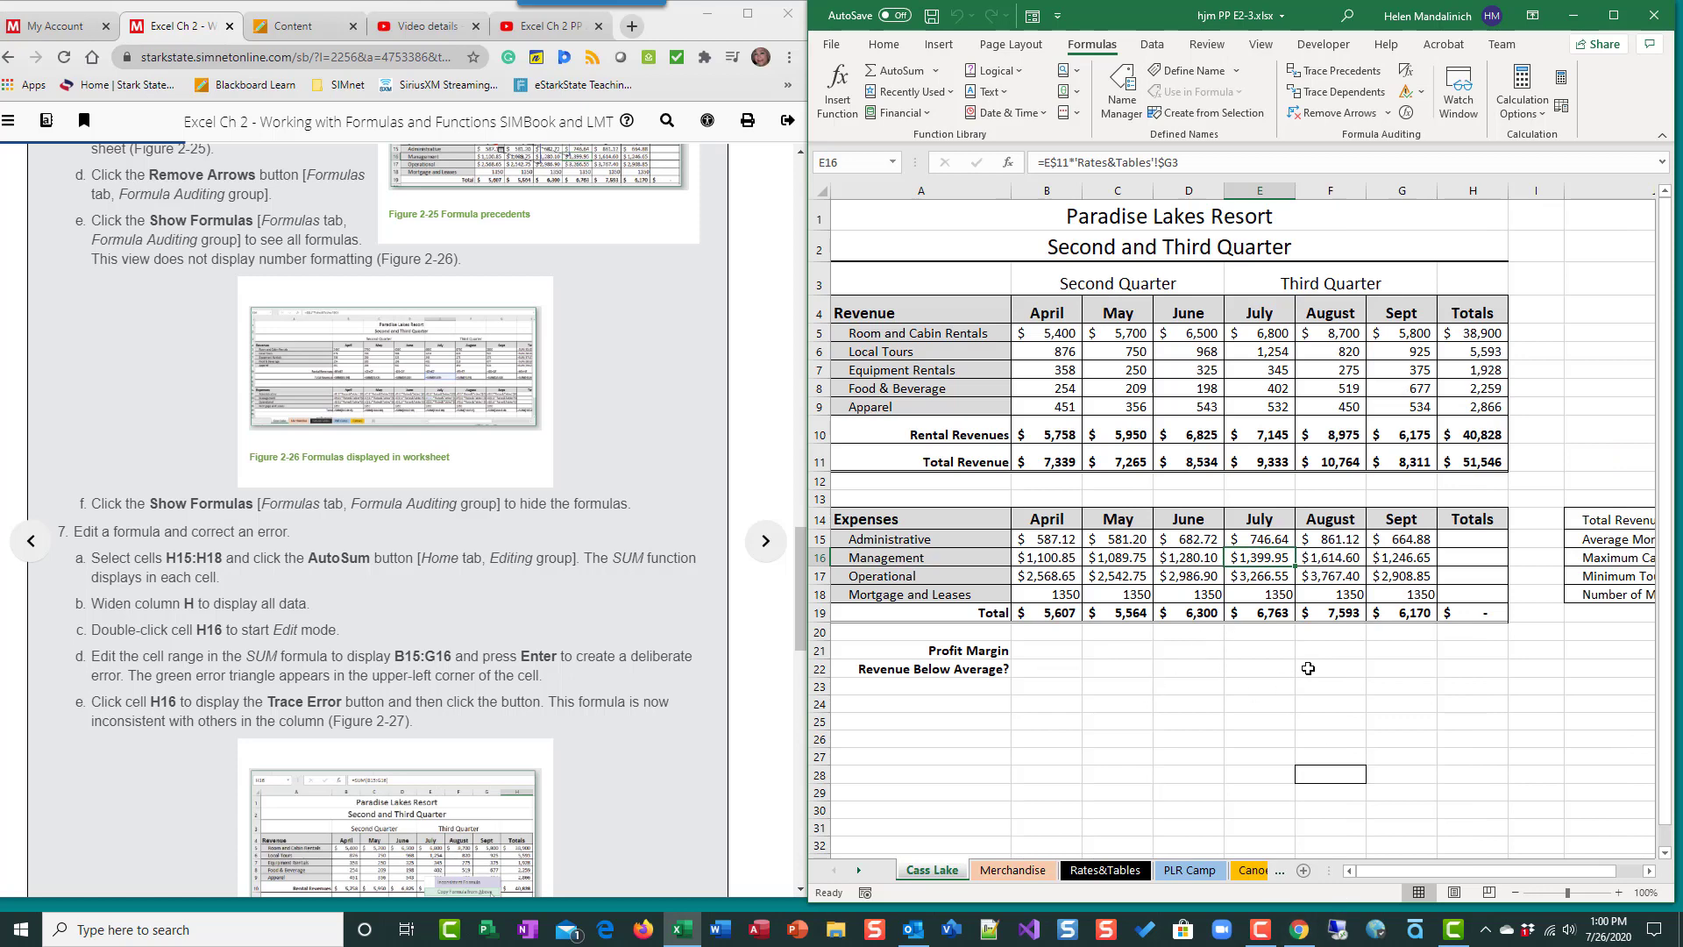
pyautogui.hotkey('ctrl', '`')
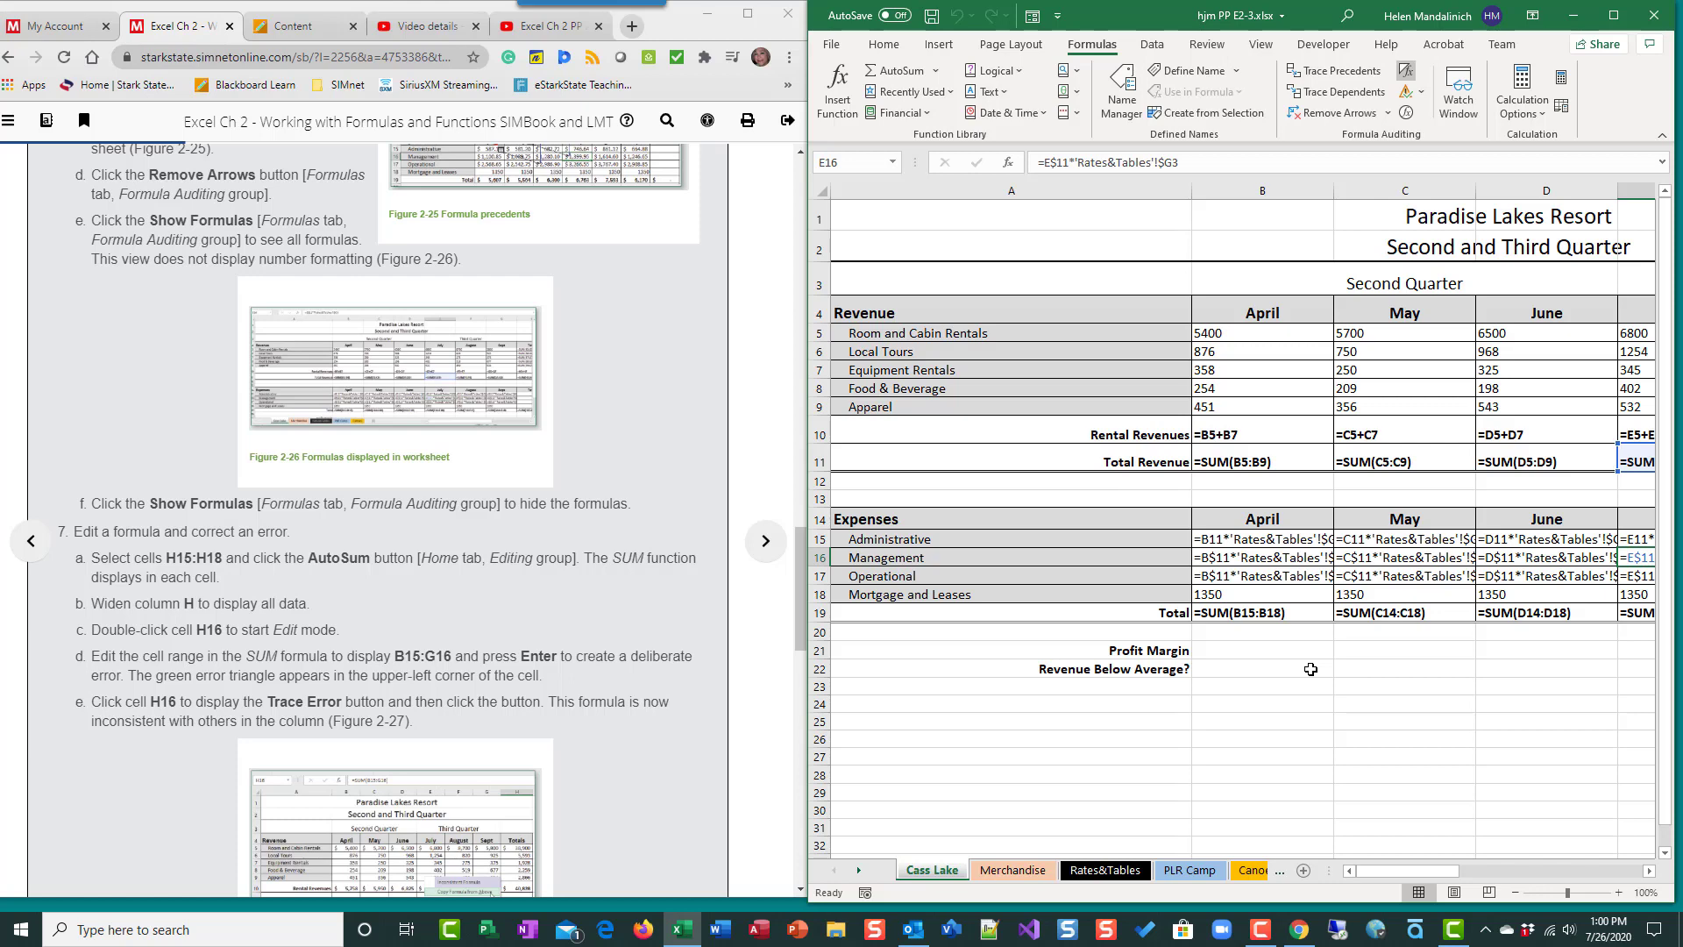
pyautogui.hotkey('ctrl', '`')
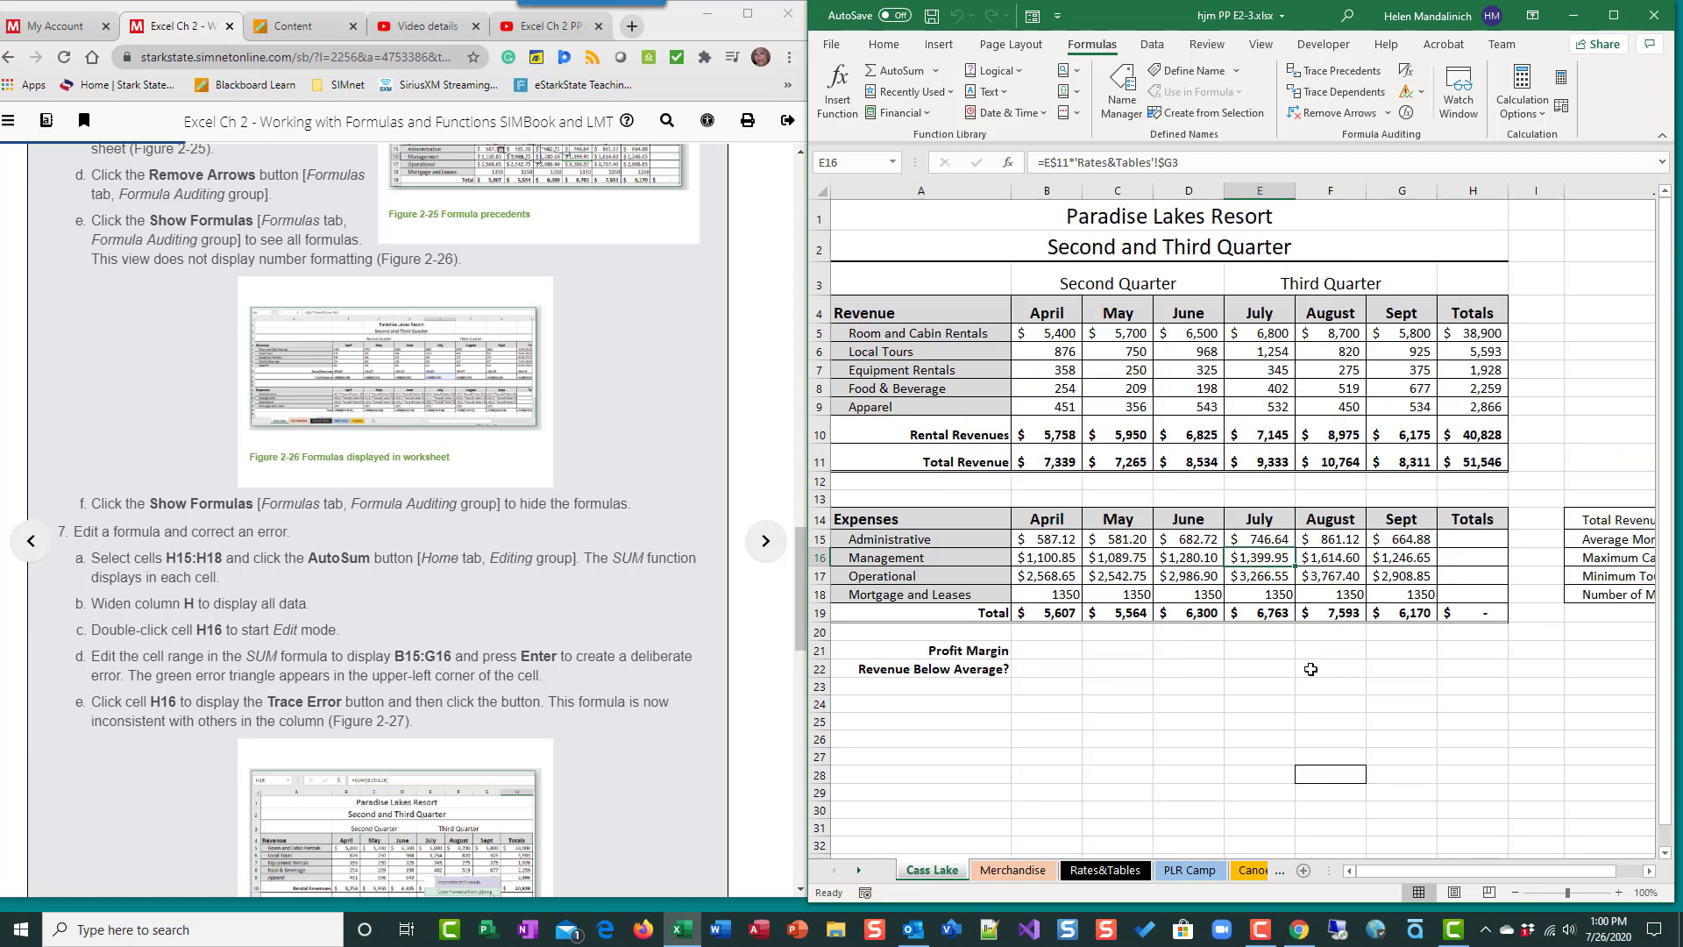
pyautogui.click(1407, 71)
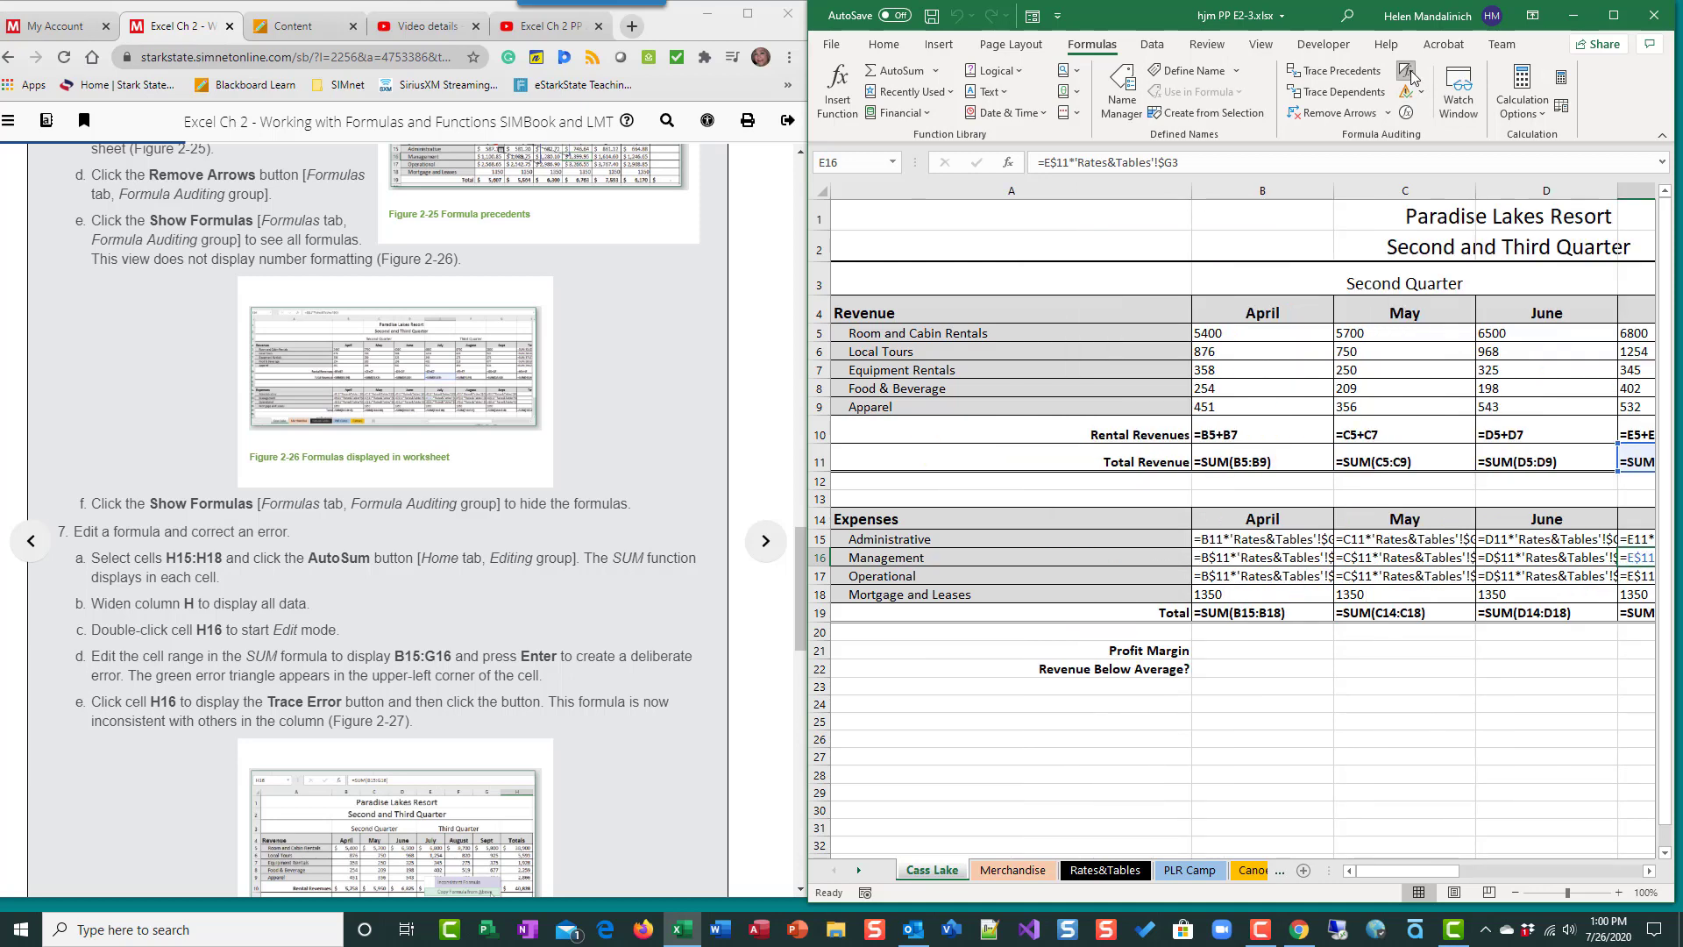
pyautogui.click(1409, 73)
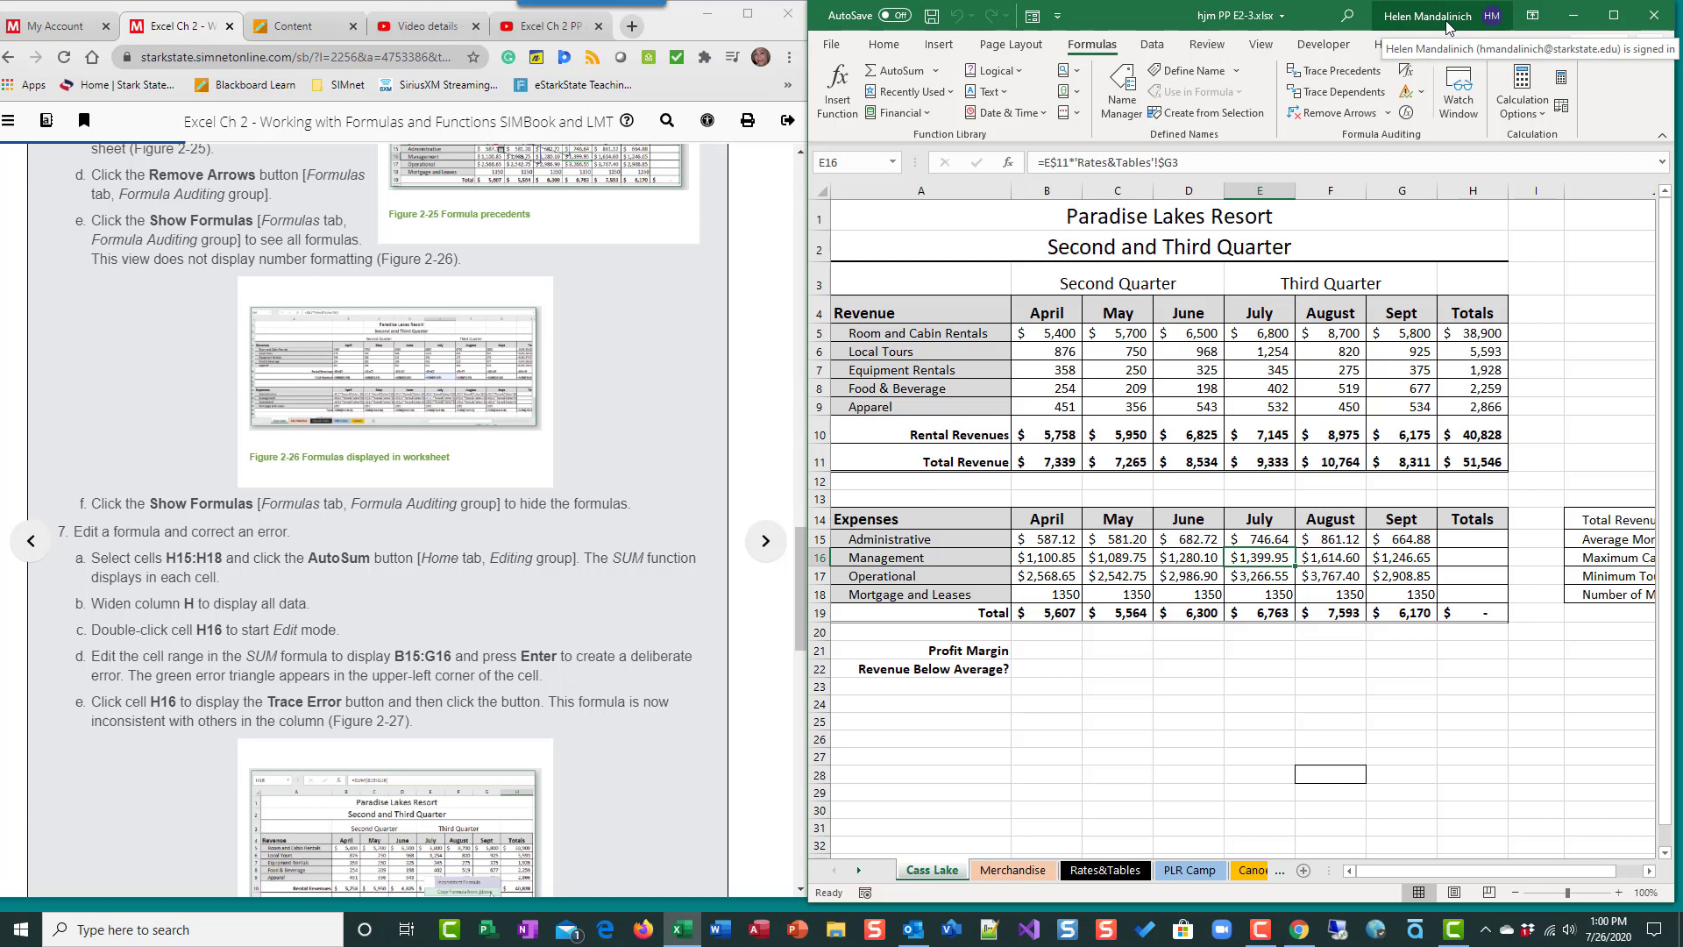
# Step: Show the sheet's formulas, widen columns B and C until their expense formulas are fully readable, and hide the formulas
pyautogui.click(1406, 70)
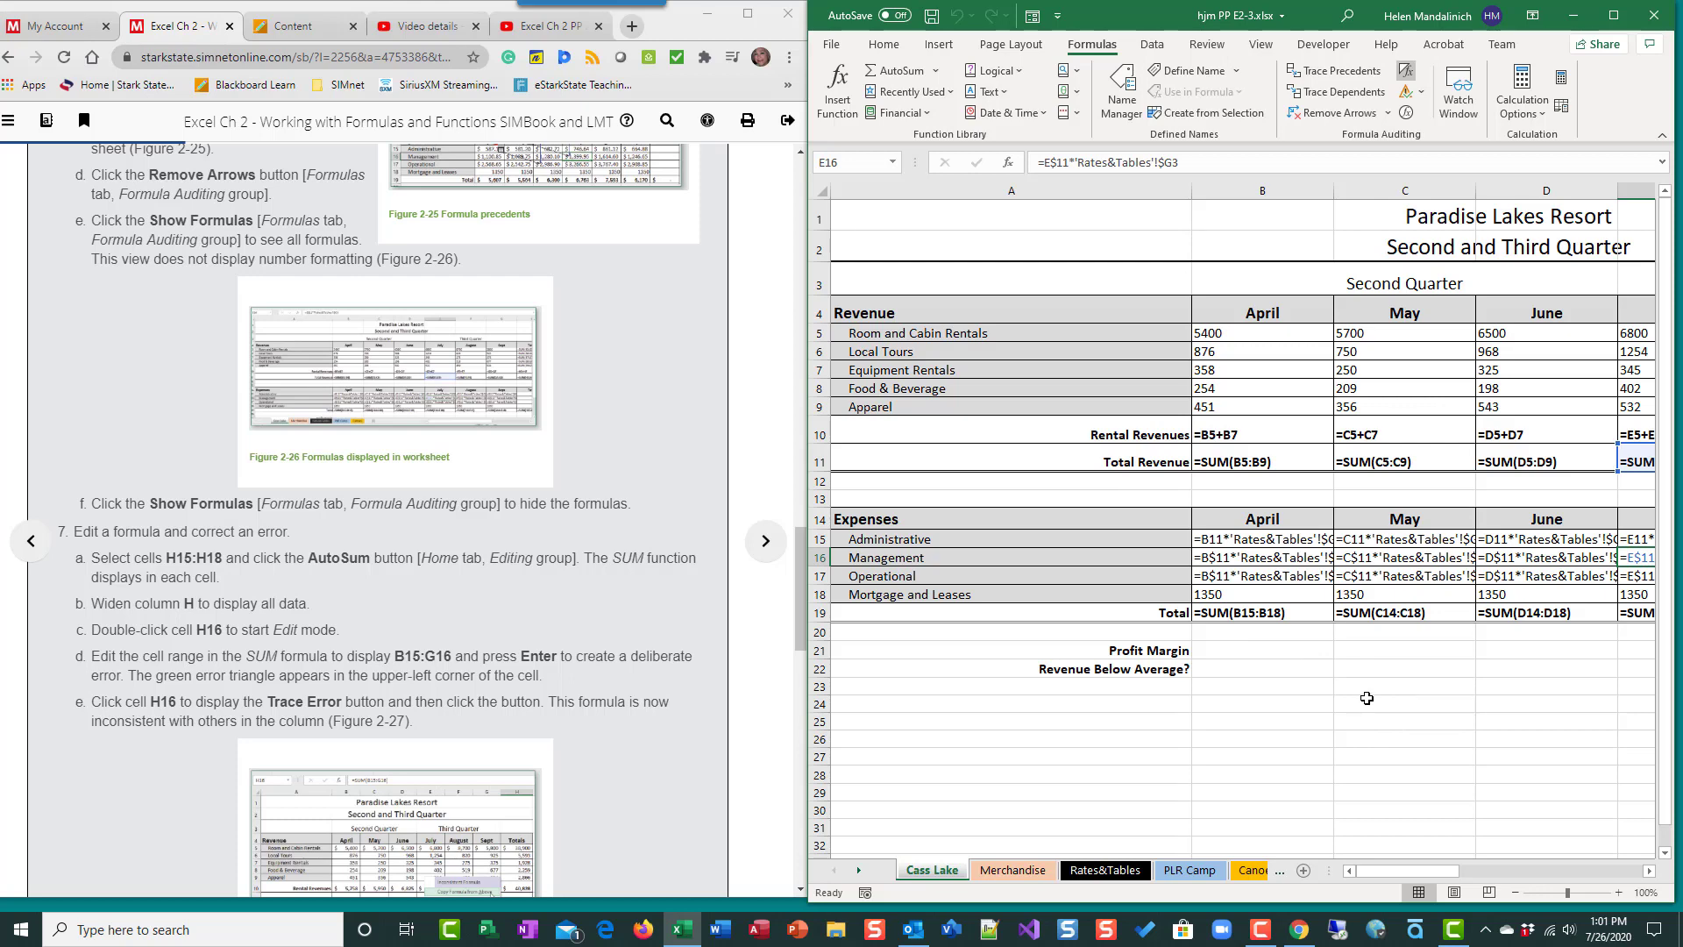
pyautogui.moveTo(1334, 190); pyautogui.dragTo(1356, 206)
pyautogui.moveTo(1504, 201); pyautogui.dragTo(1530, 196)
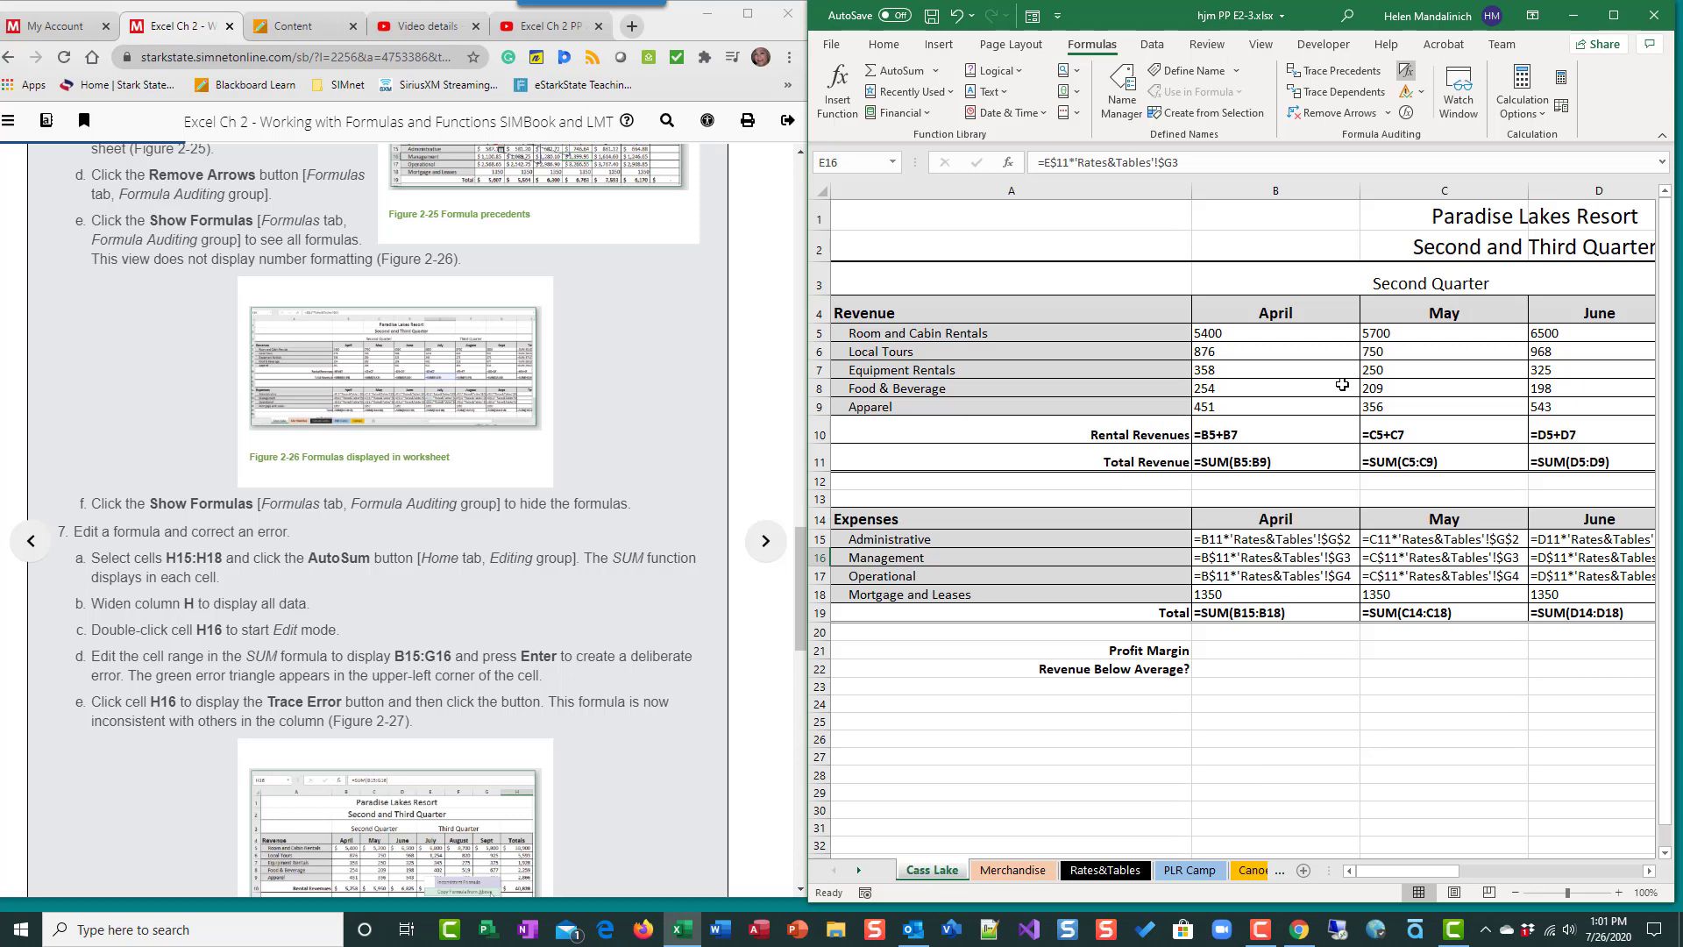
pyautogui.click(1406, 70)
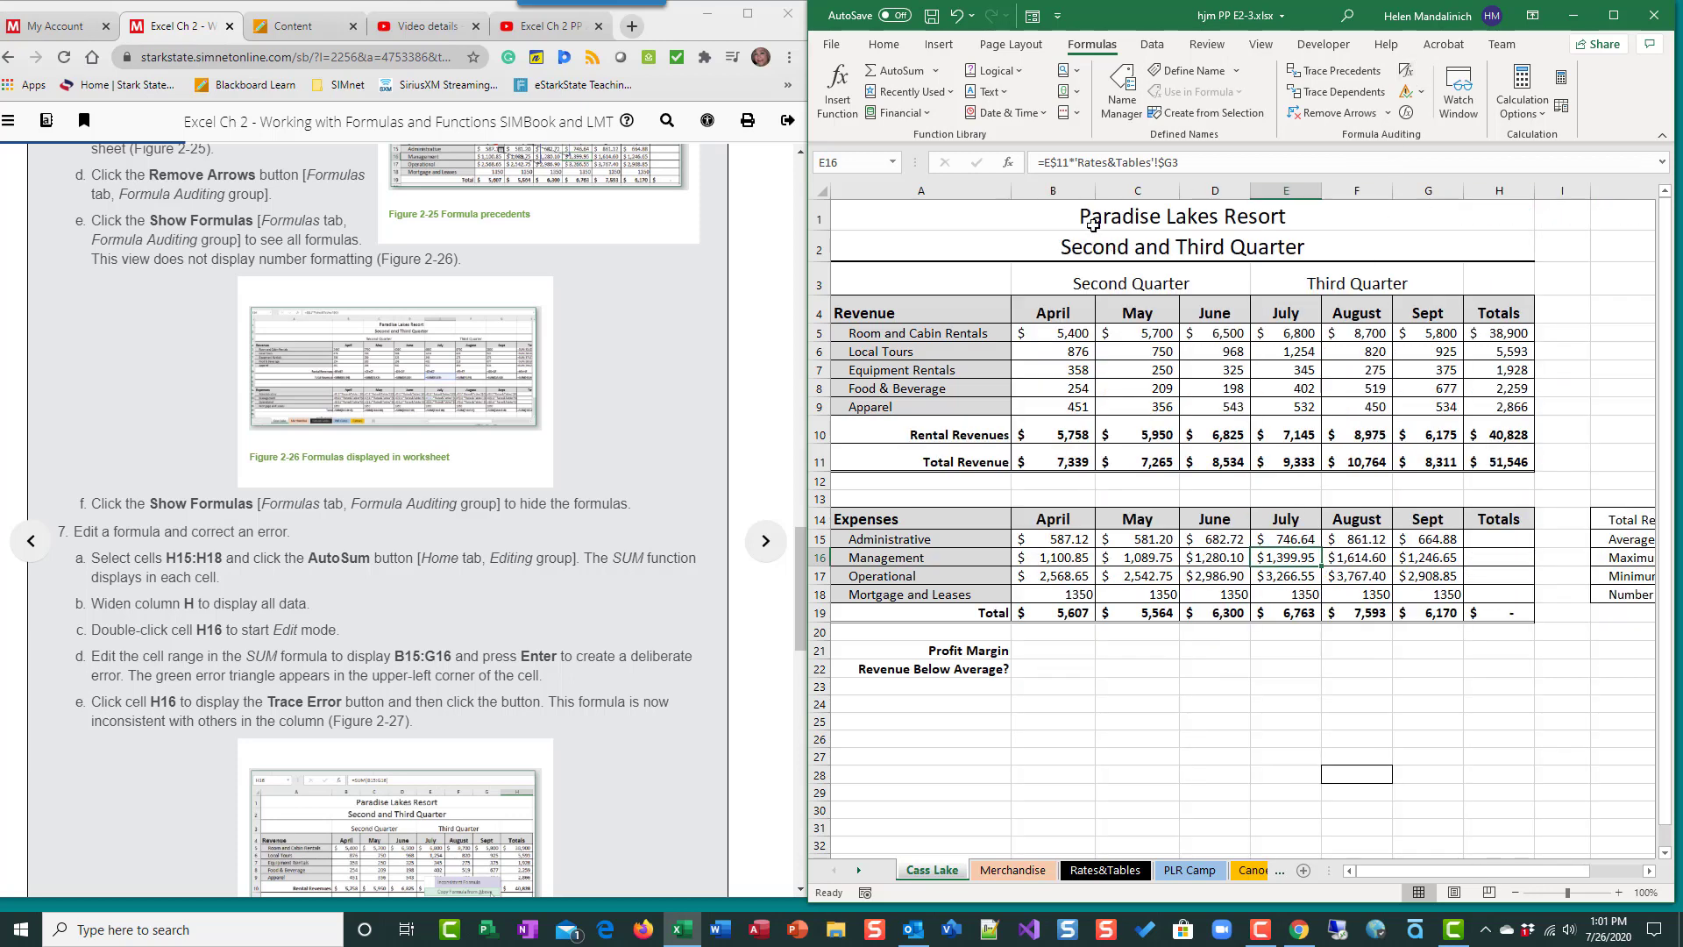
# Step: Narrow columns B and C, and fit column C's width to its contents
pyautogui.moveTo(1096, 188); pyautogui.dragTo(1145, 195)
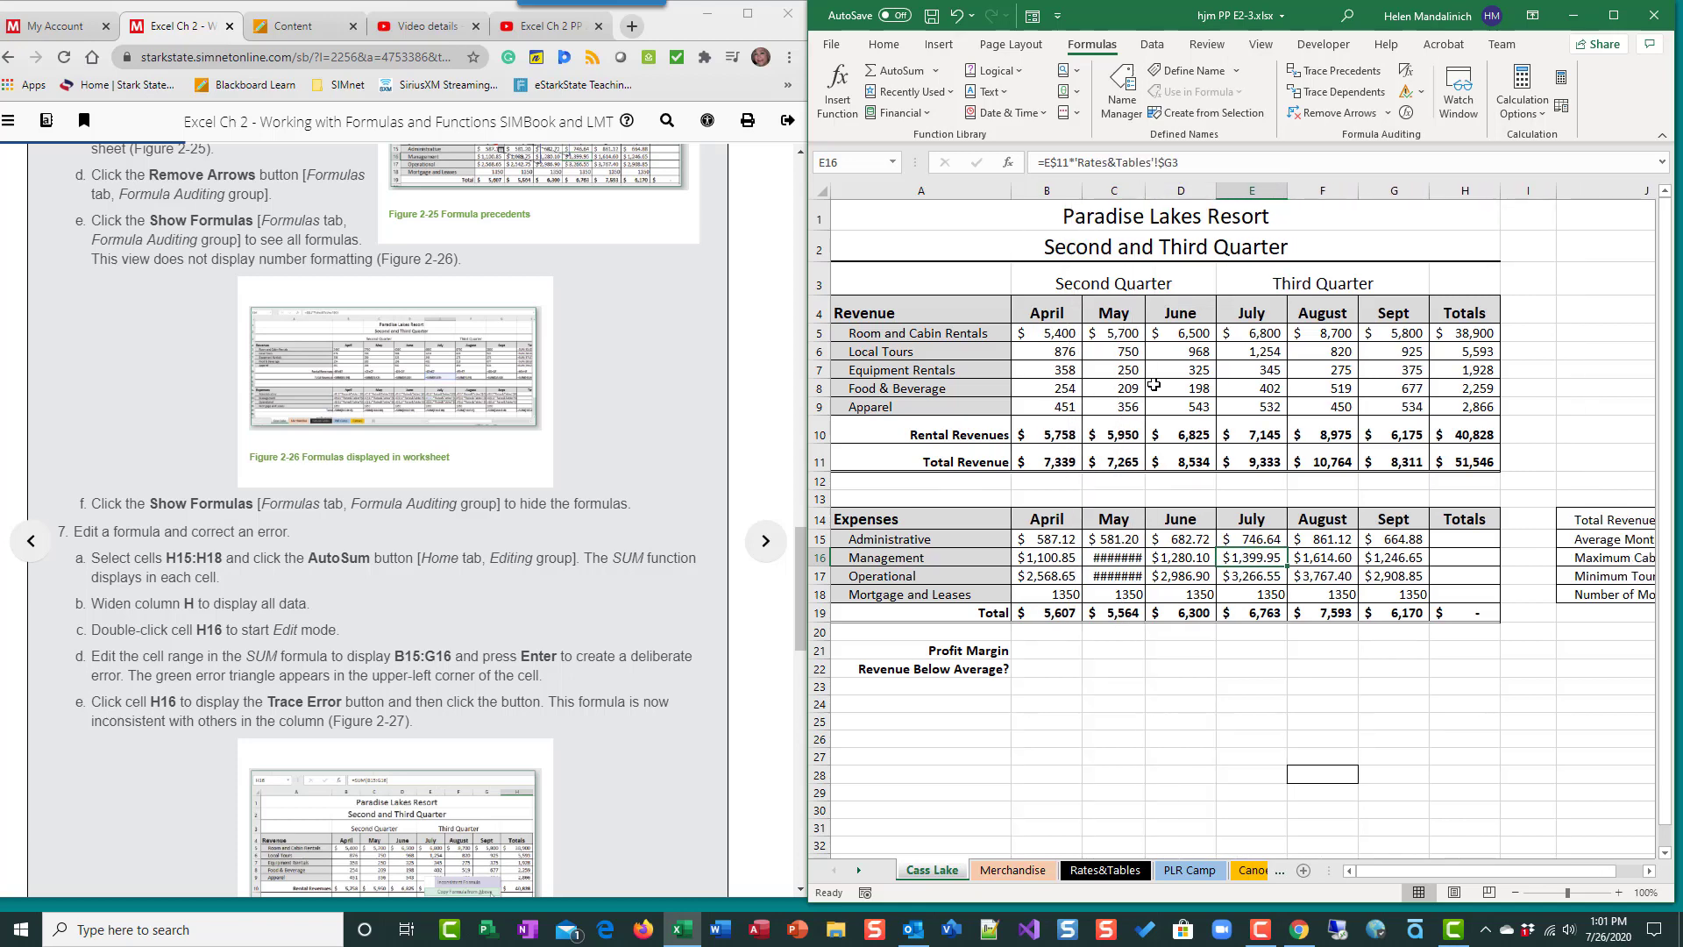
pyautogui.click(1158, 739)
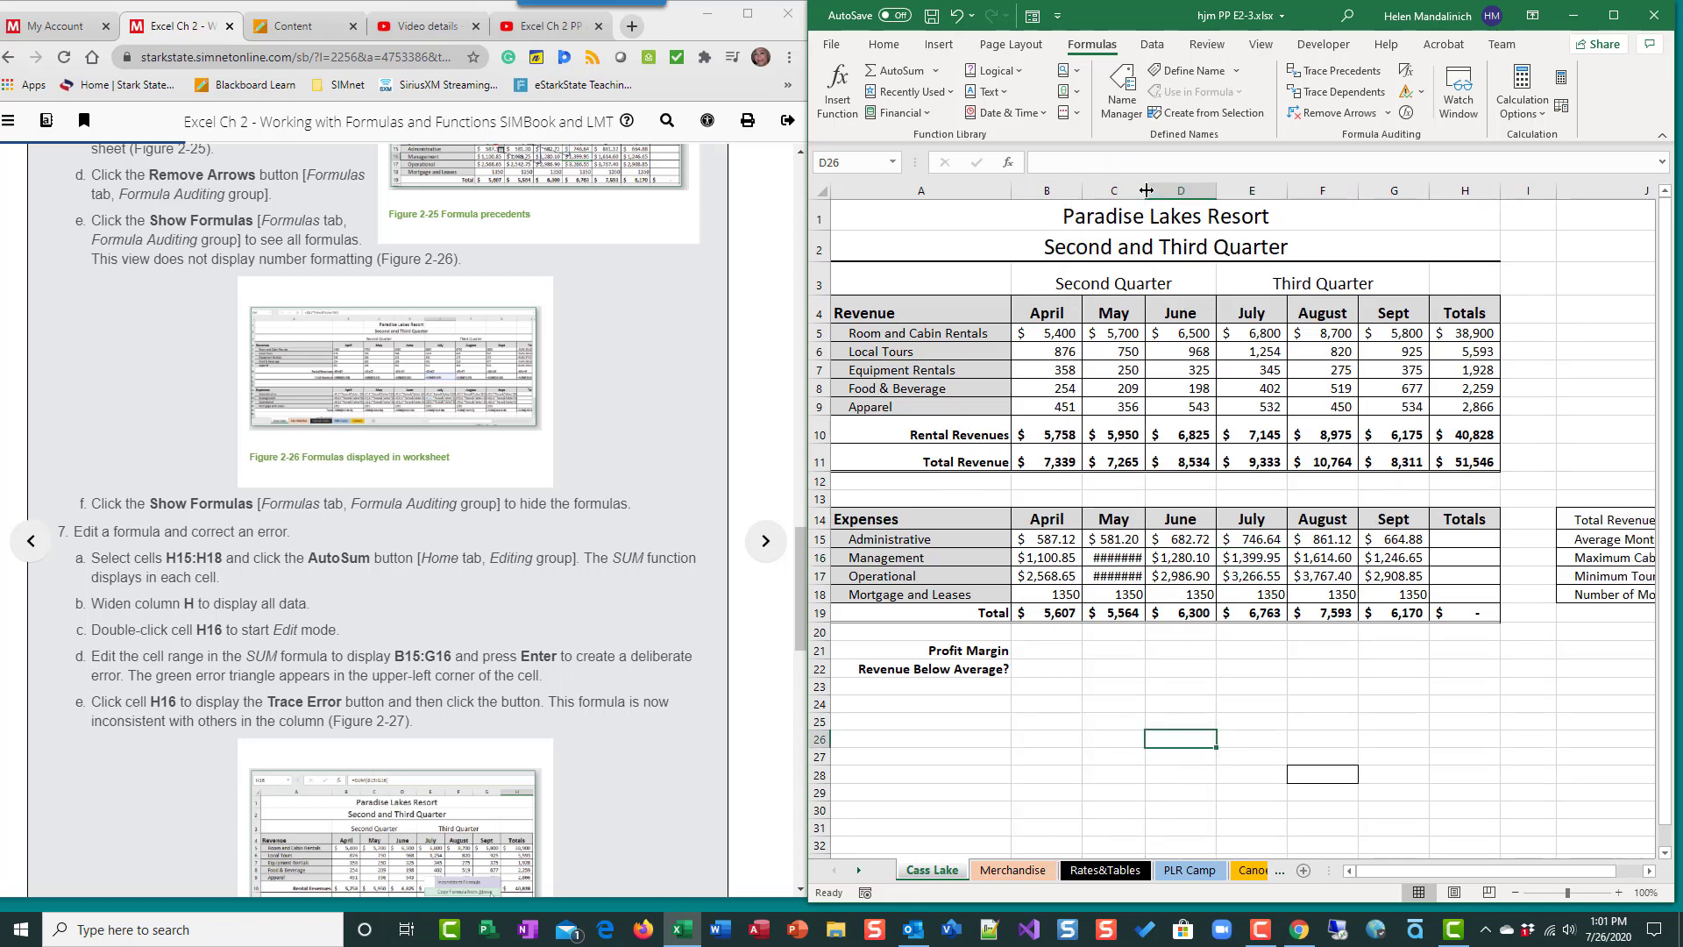
pyautogui.doubleClick(1146, 190)
# Step: Total the expense rows in H15:H18 with AutoSum and fit column H's width to its contents
pyautogui.scroll(-4, 308, 602)
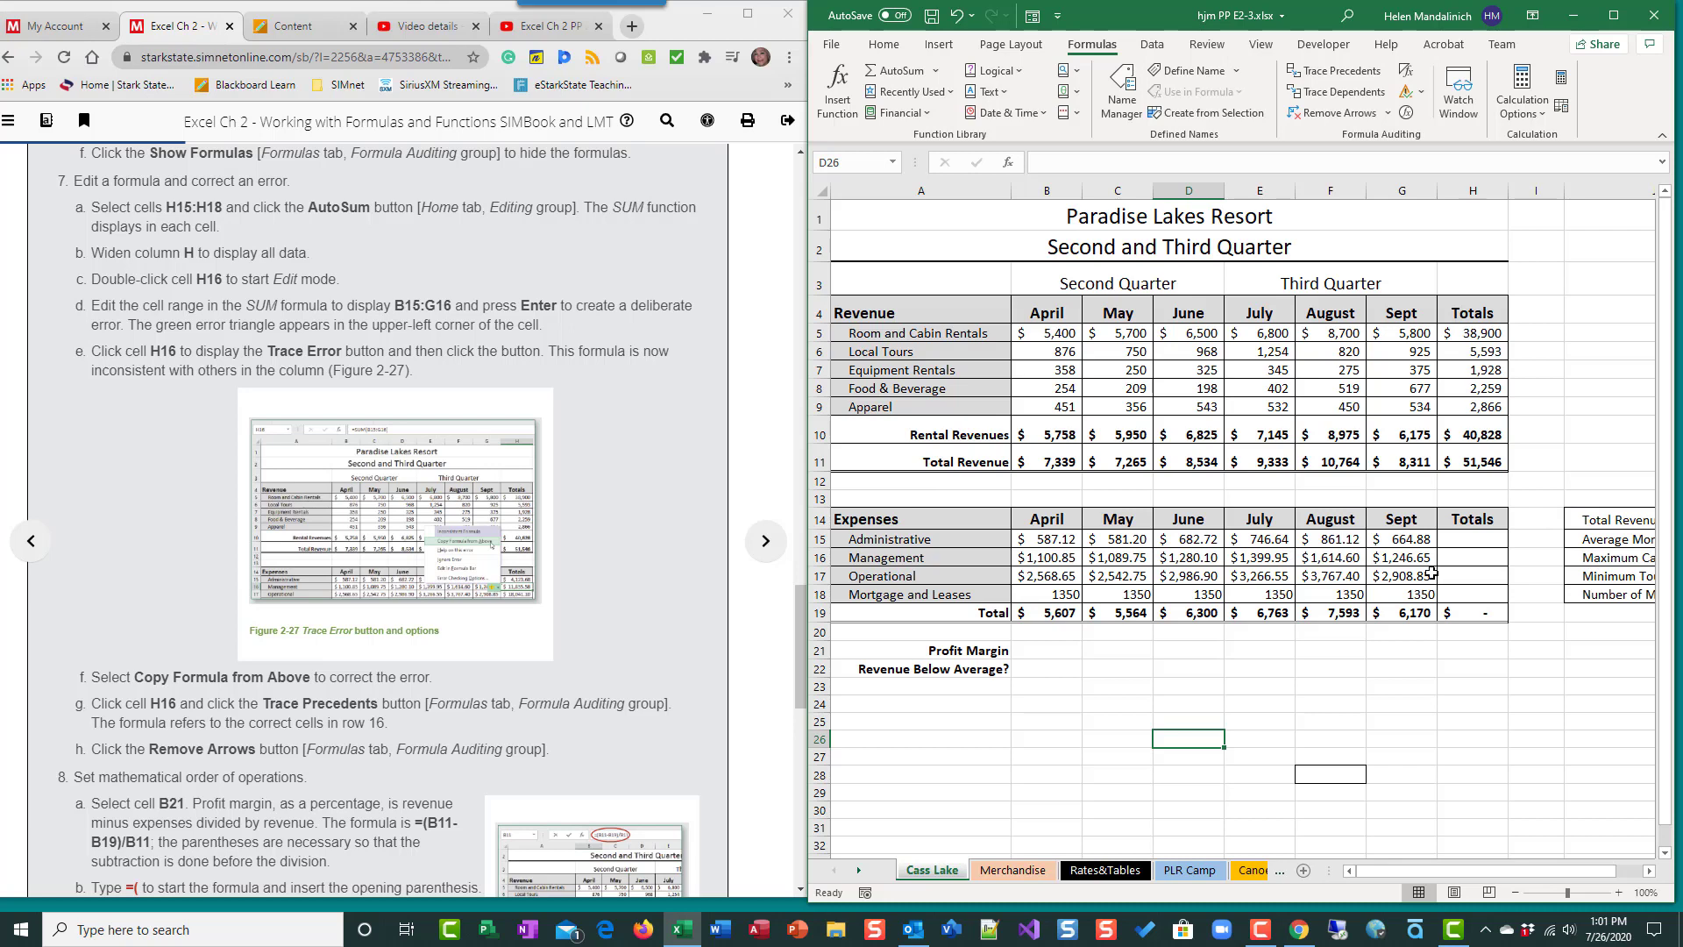
pyautogui.click(1479, 538)
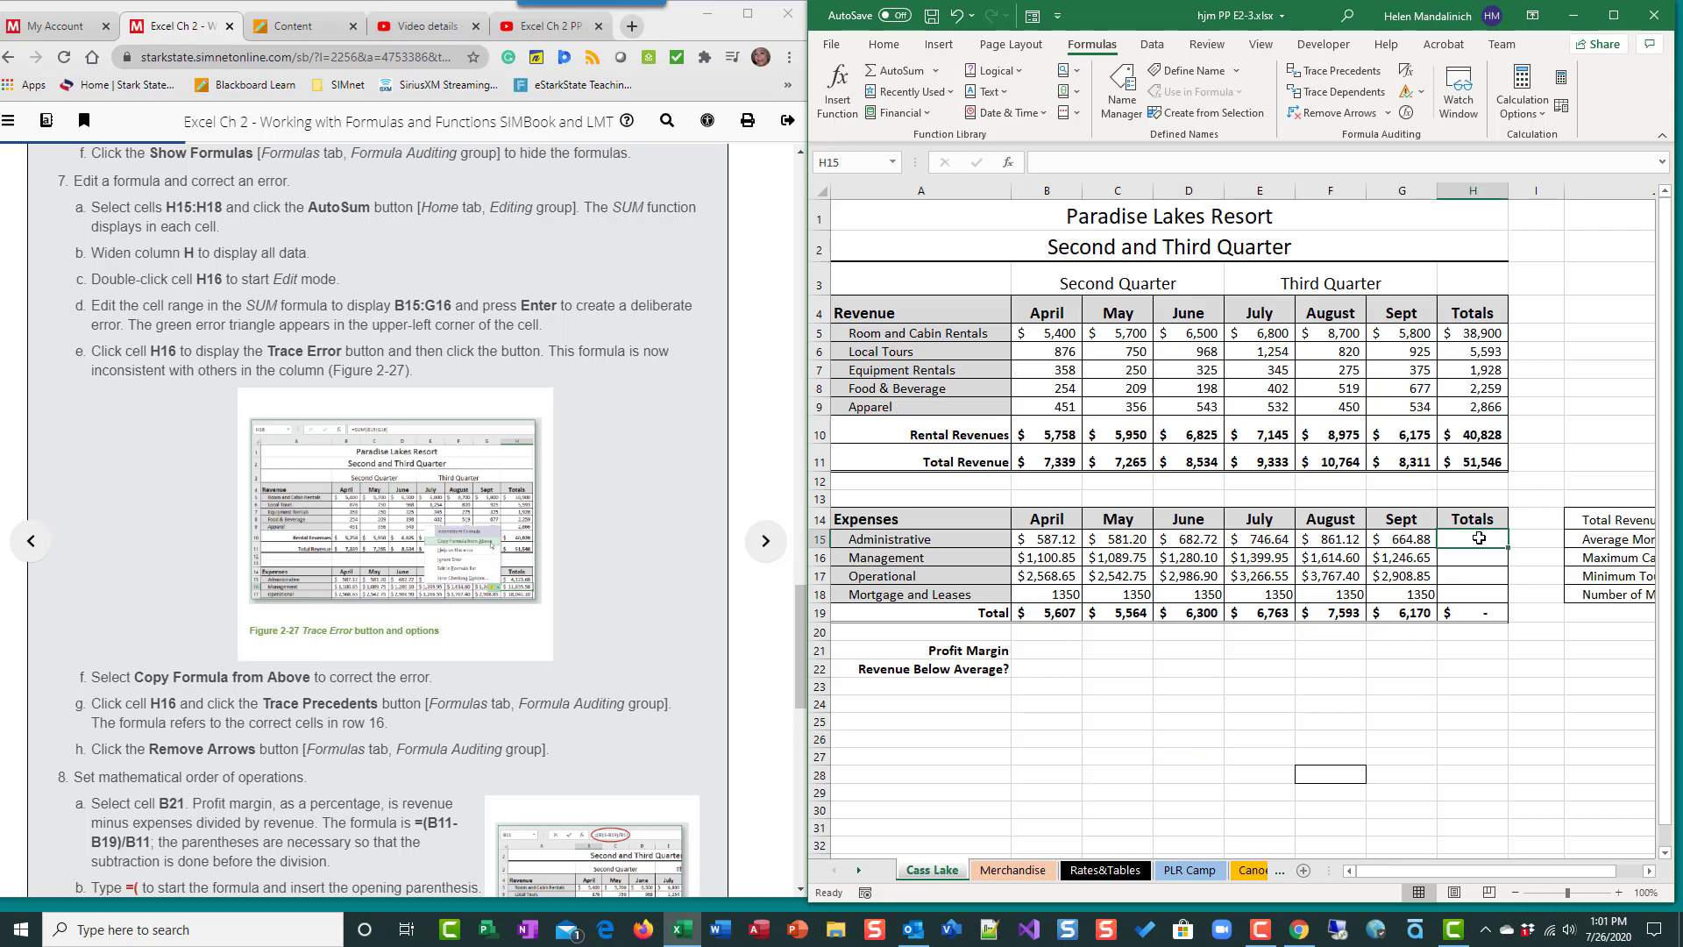
pyautogui.moveTo(1480, 538); pyautogui.dragTo(1477, 593)
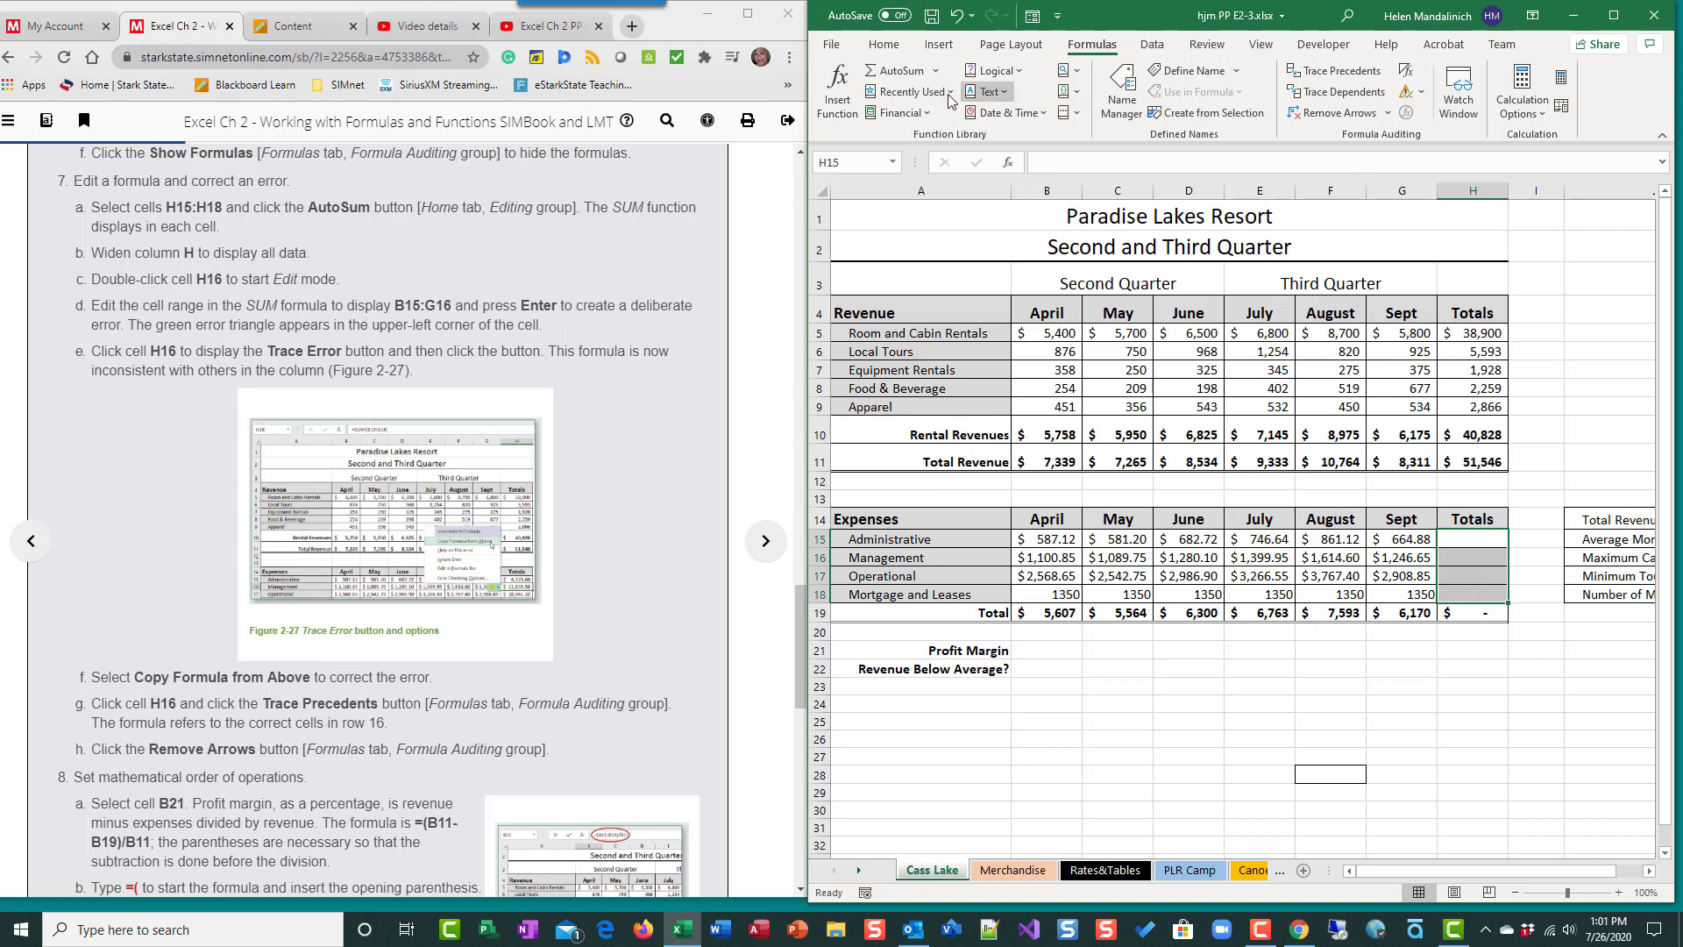
pyautogui.click(903, 72)
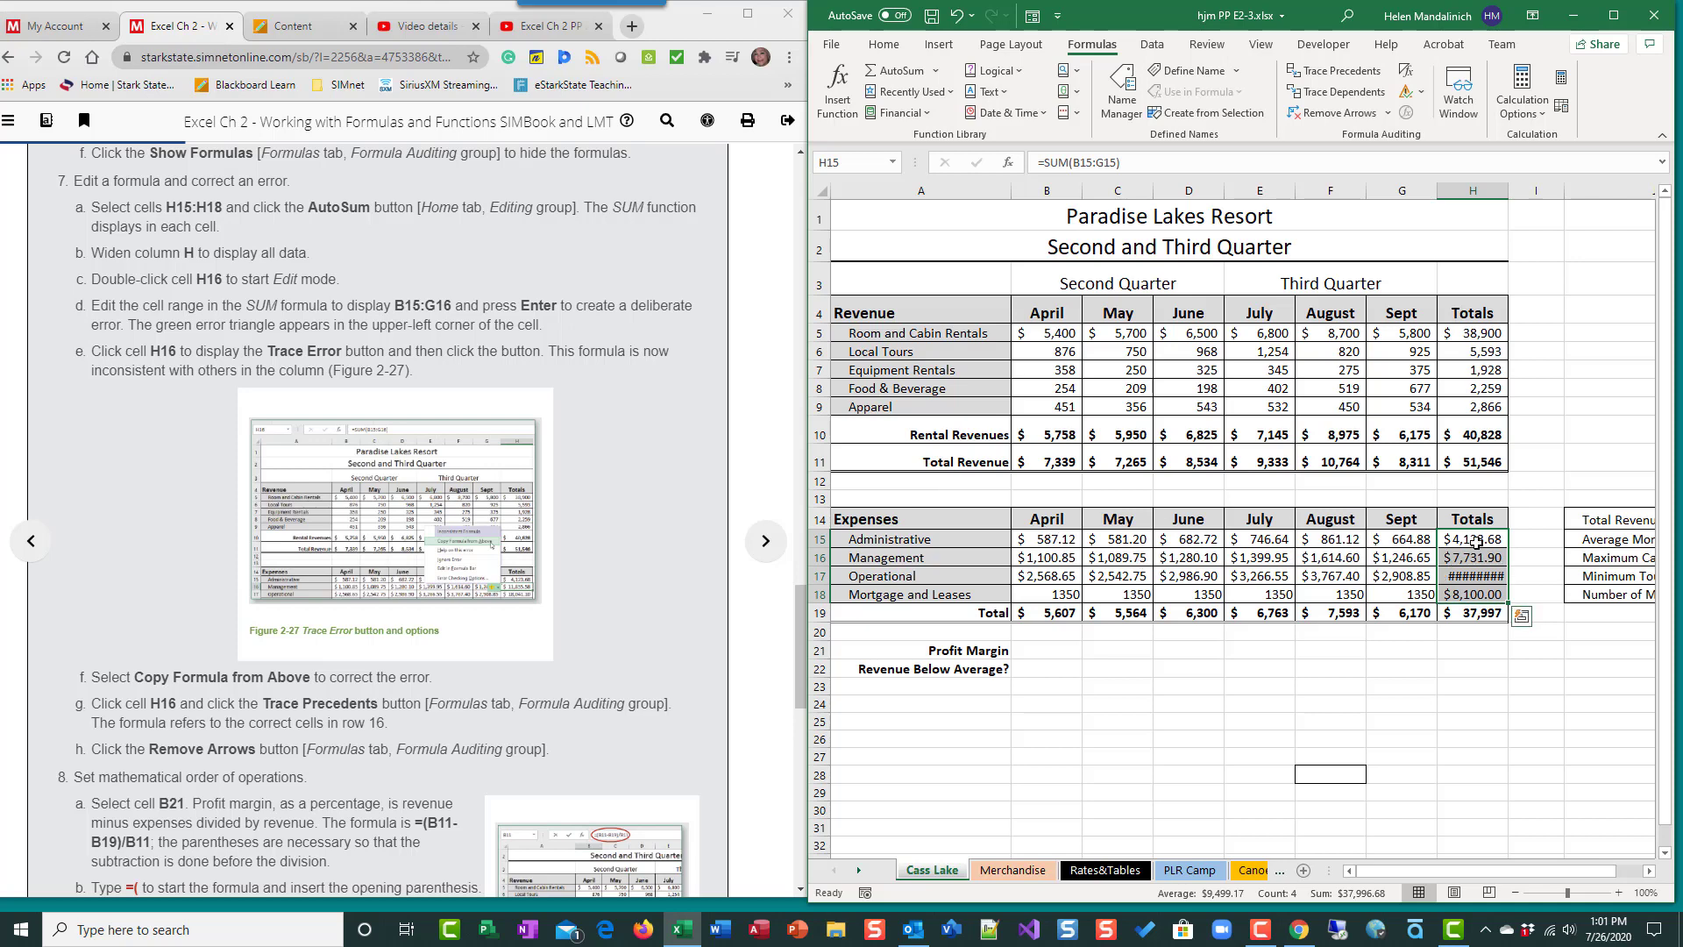
pyautogui.doubleClick(1505, 192)
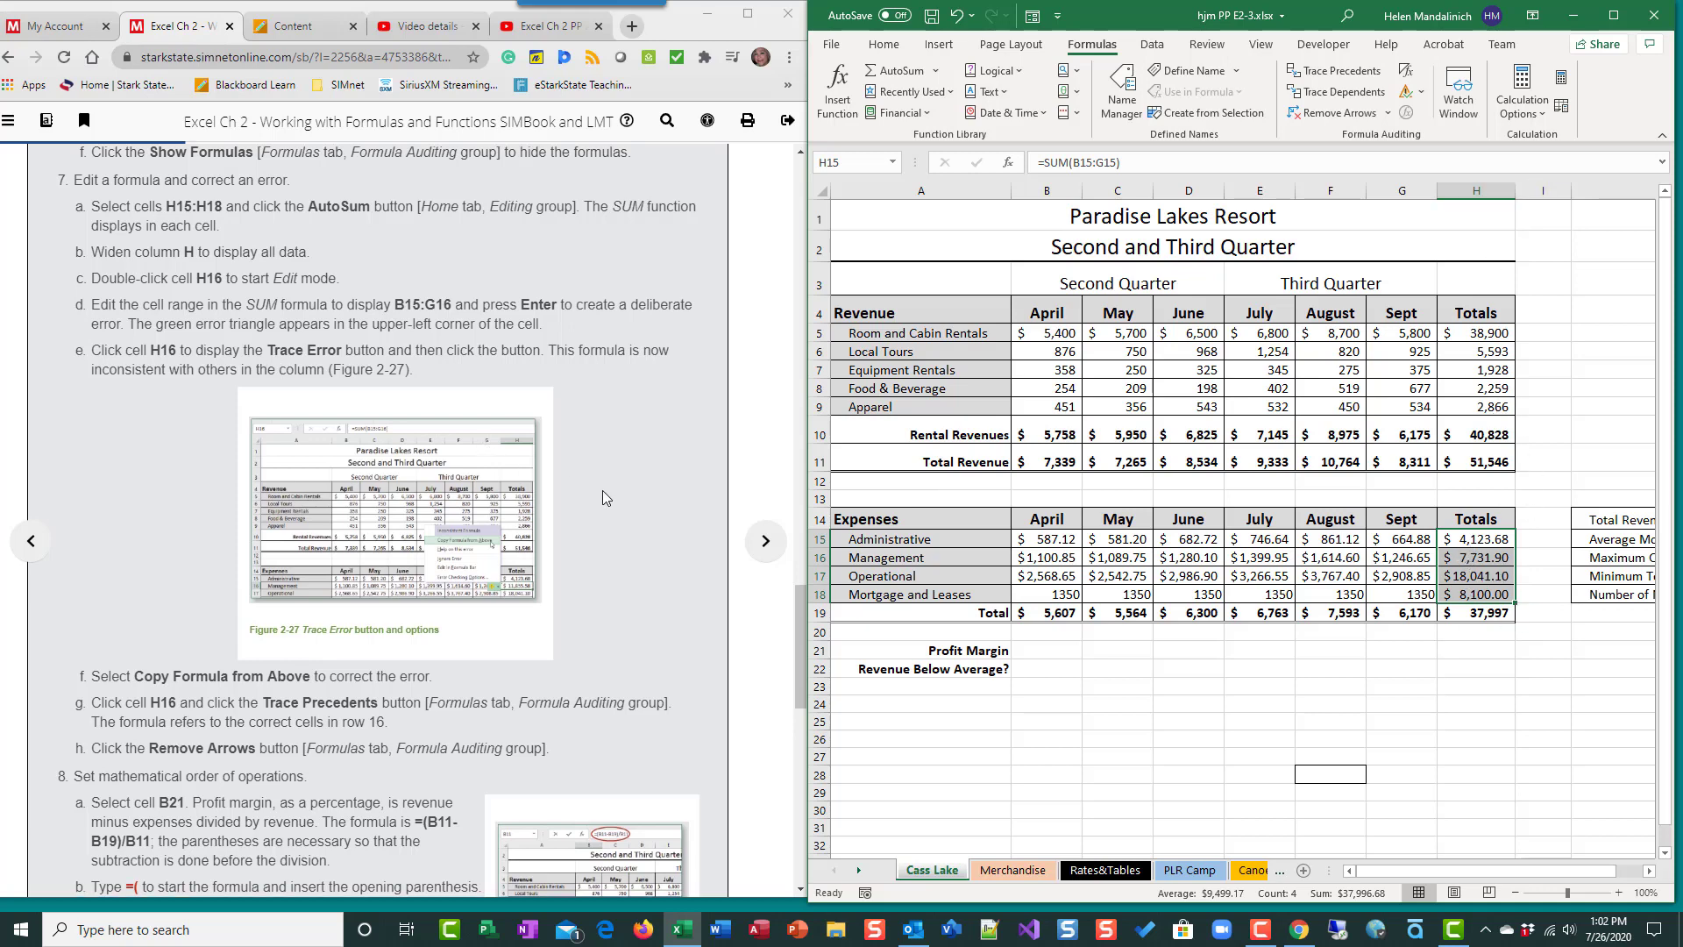
# Step: Create a deliberate error in cell H16 by changing its formula to =SUM(B15:G16)
pyautogui.scroll(-1, 602, 493)
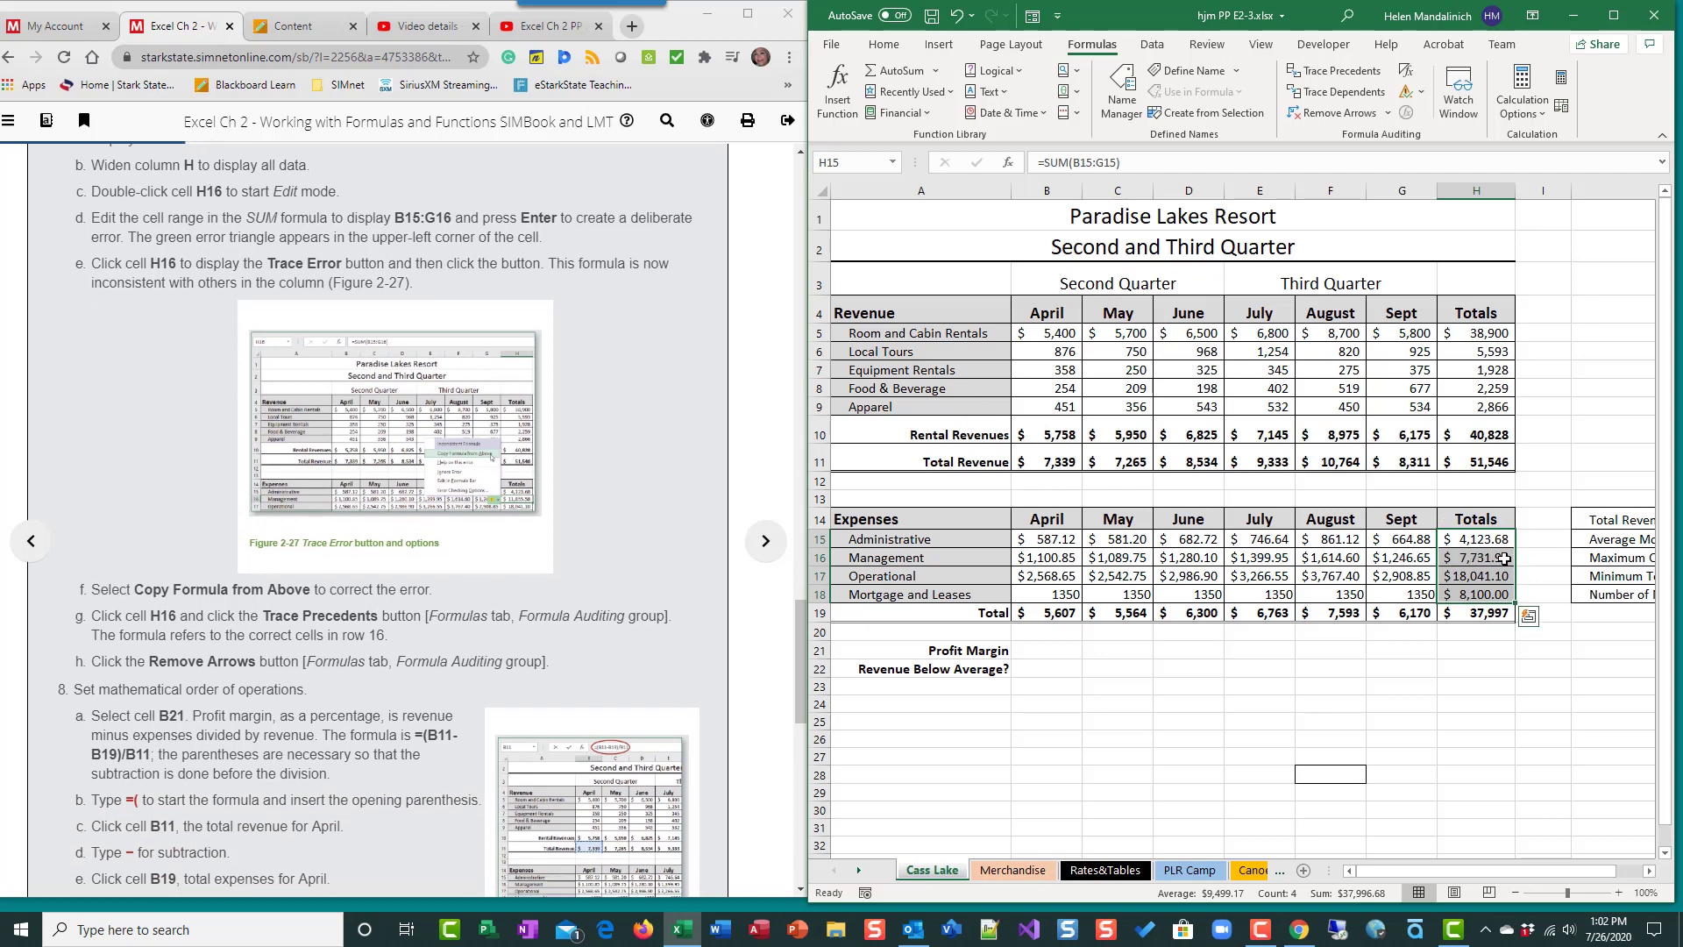
pyautogui.click(1498, 561)
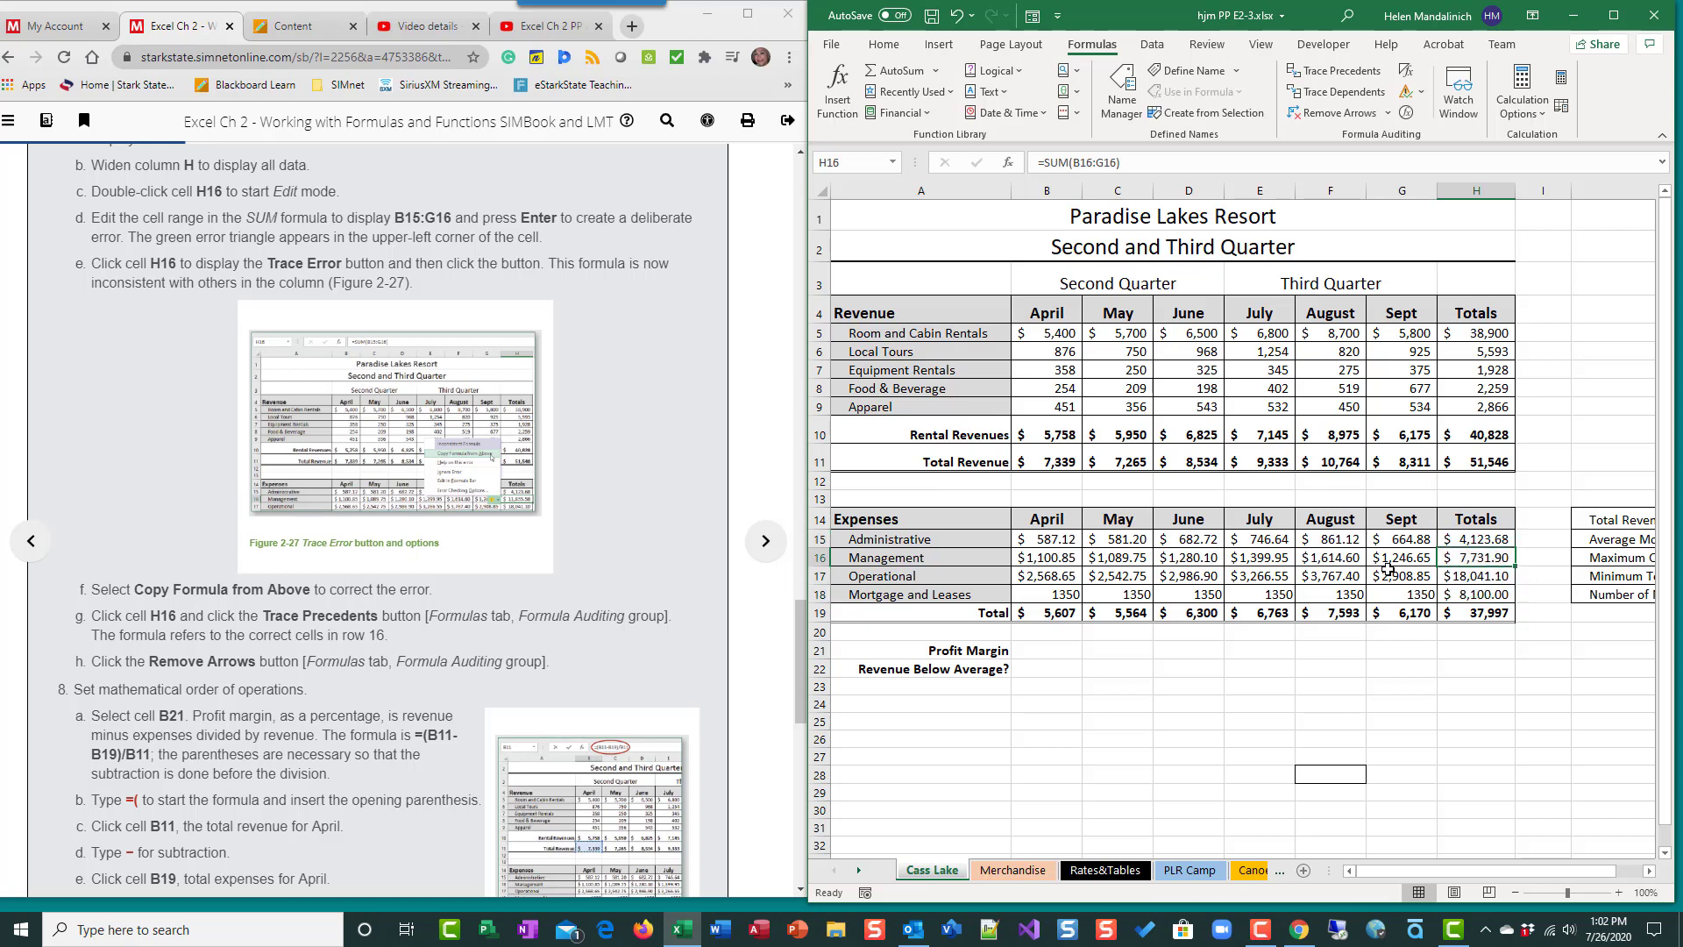
pyautogui.doubleClick(1466, 559)
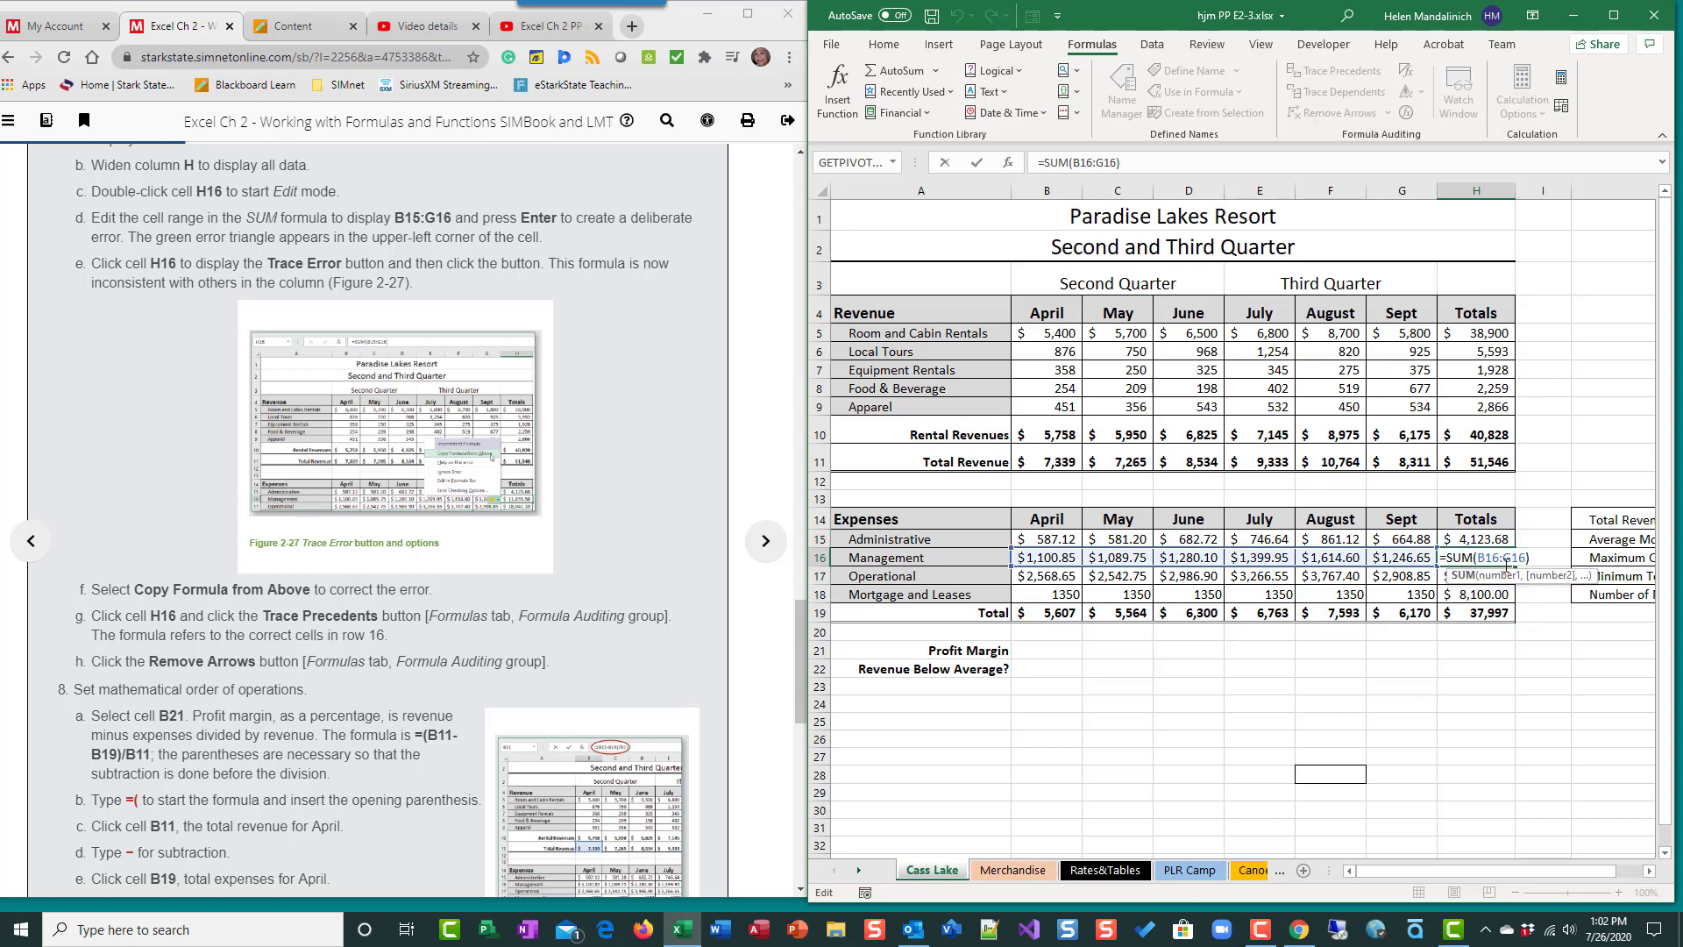
pyautogui.click(1493, 558)
pyautogui.press('Delete')
pyautogui.write('5')
pyautogui.press('Return')
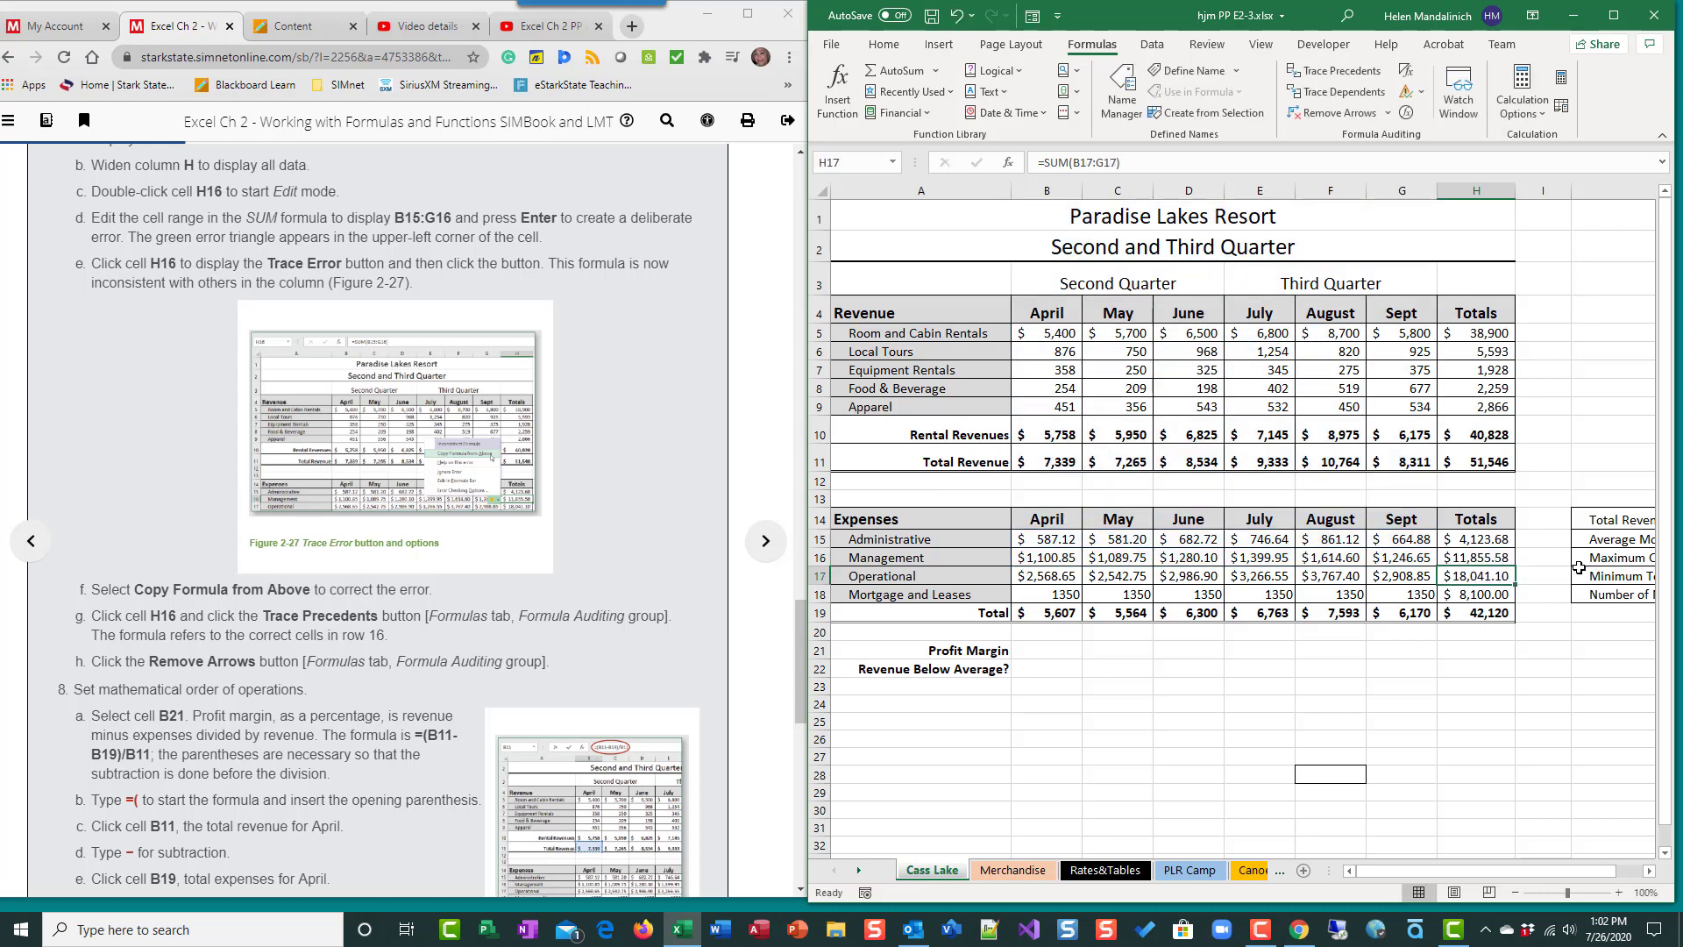
pyautogui.click(1552, 716)
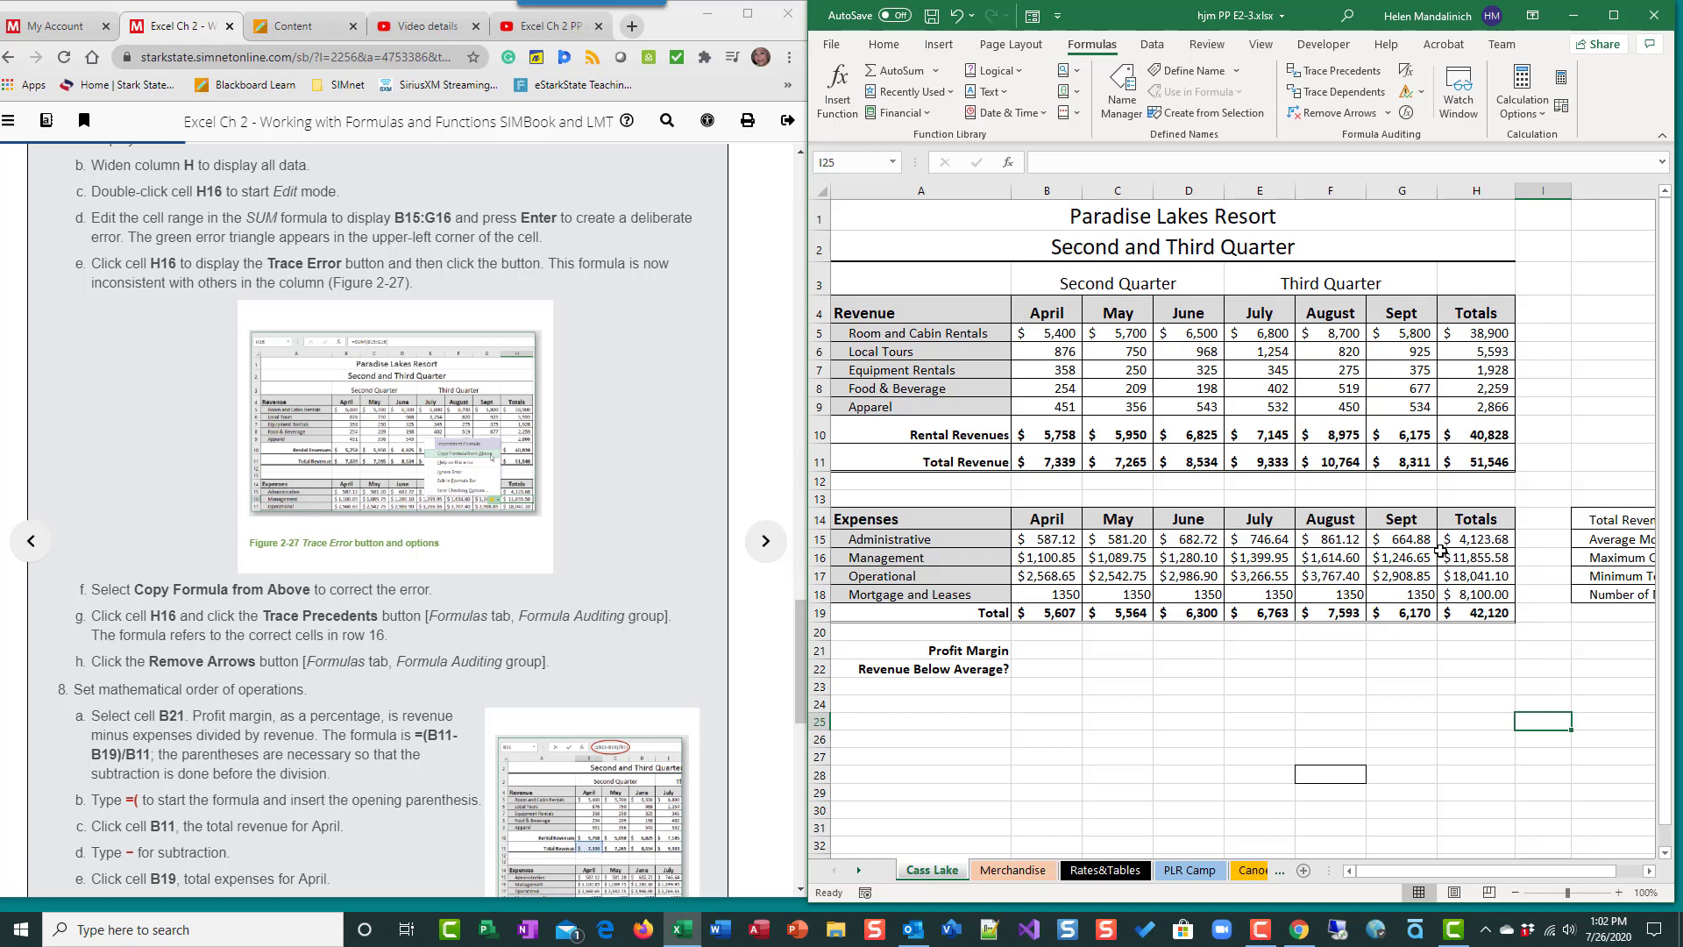
pyautogui.click(1506, 708)
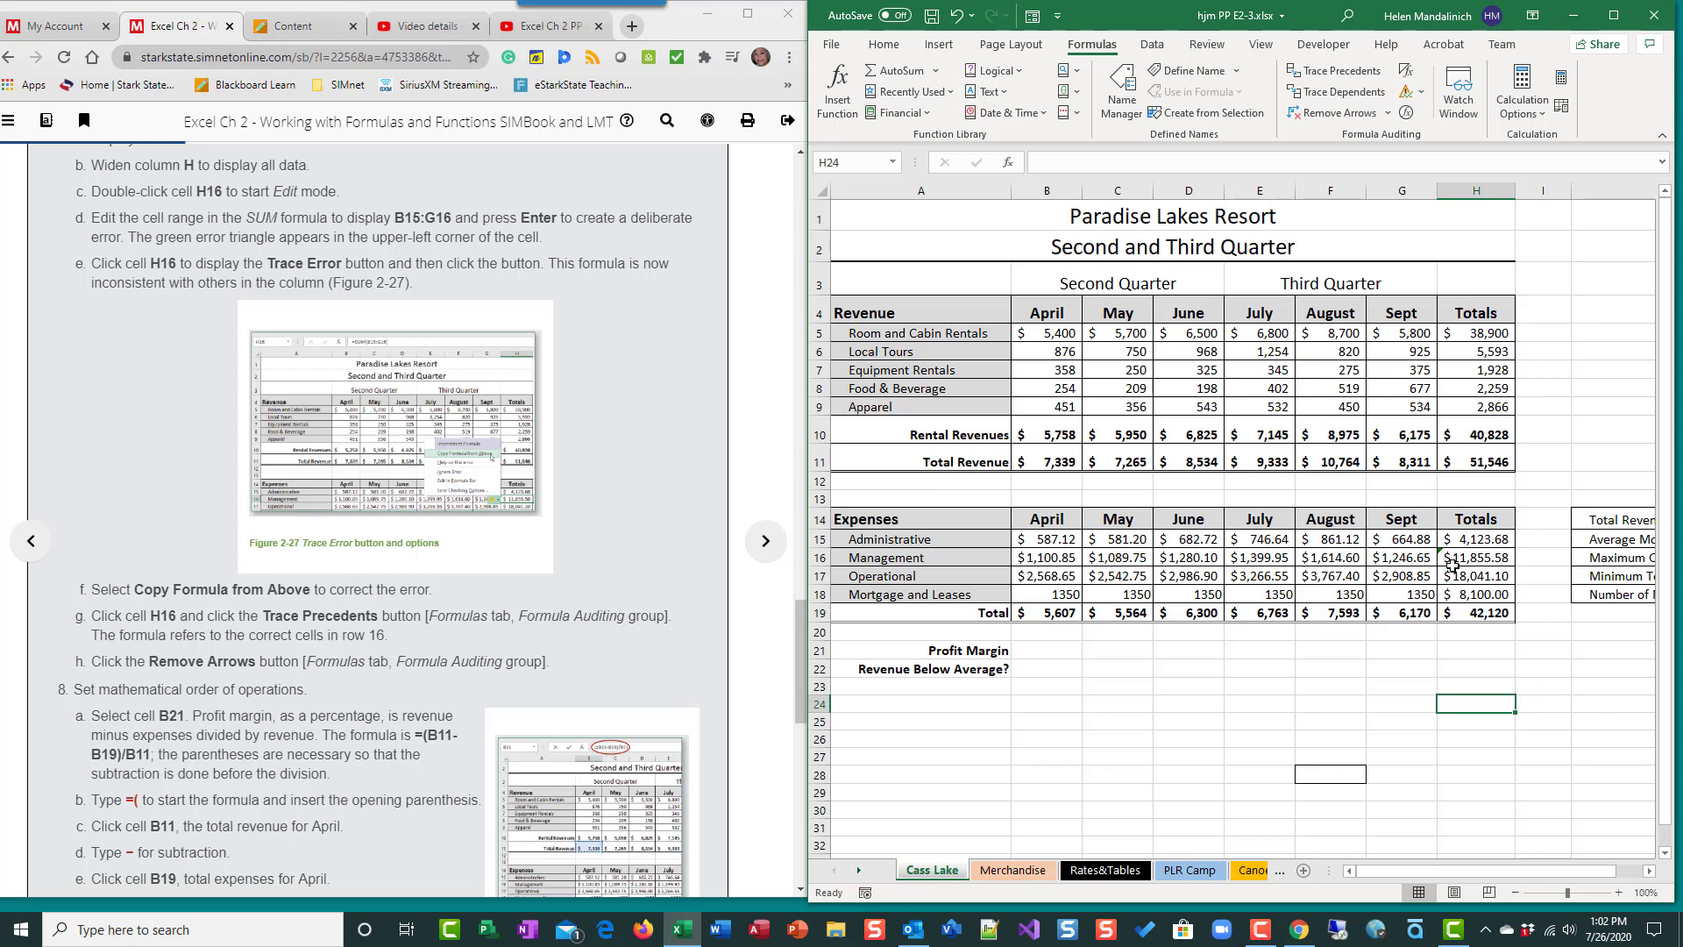
pyautogui.click(1456, 572)
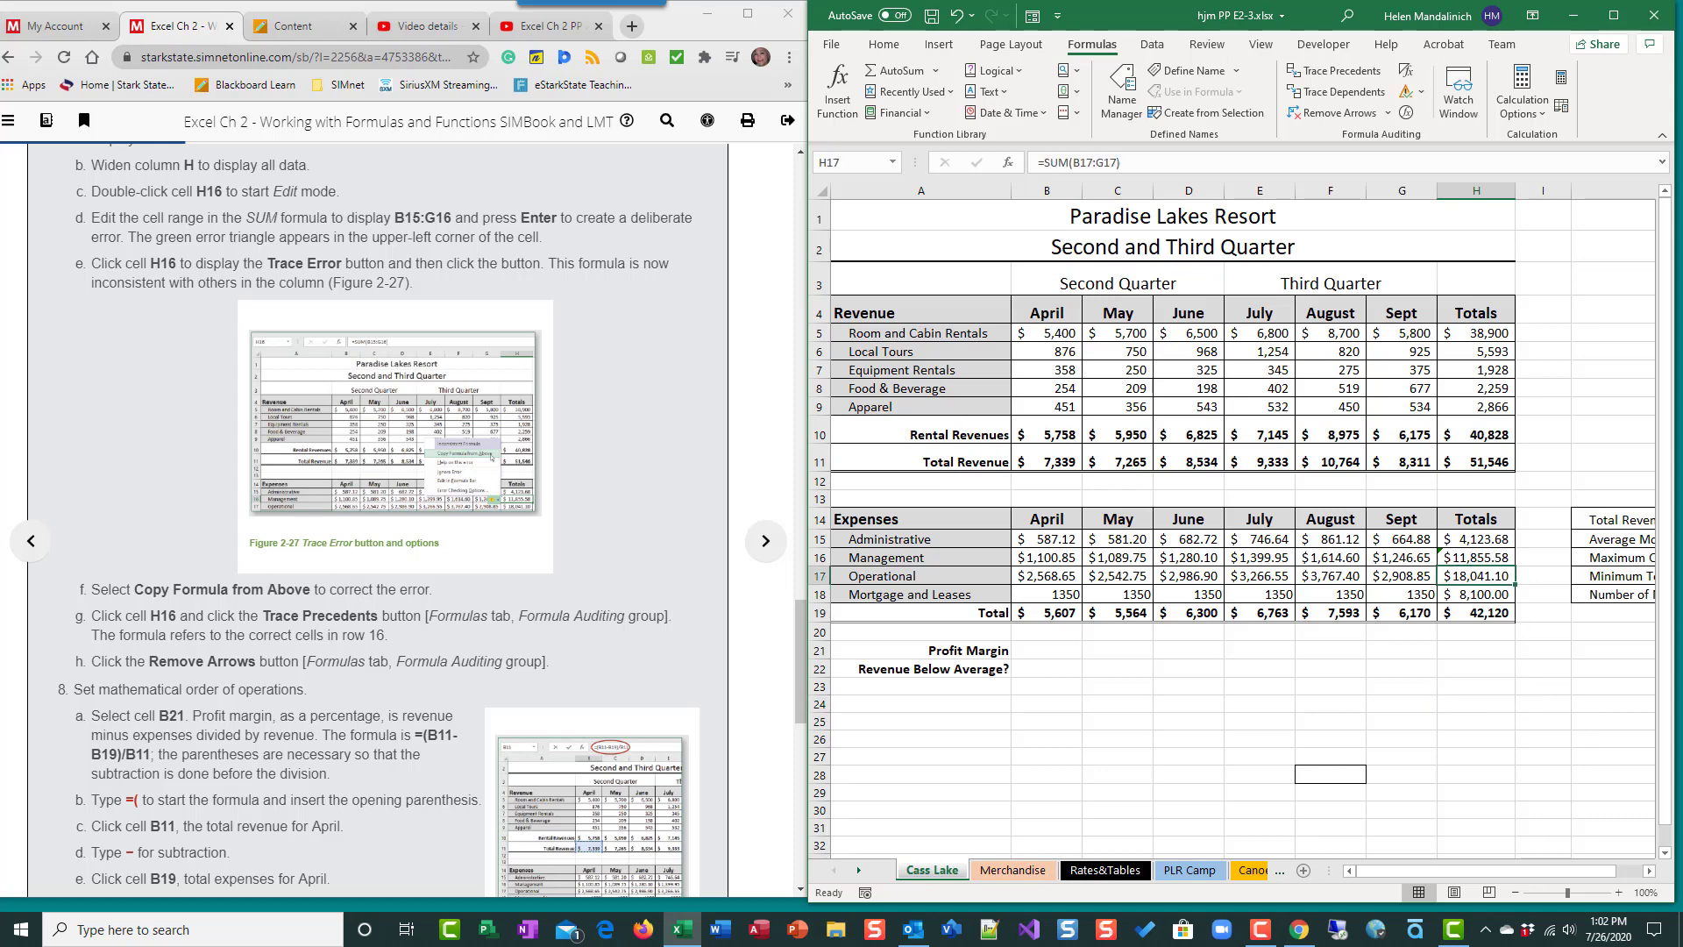
# Step: Correct the inconsistent formula in cell H16 with Copy Formula from Above, and undo that correction
pyautogui.click(1478, 560)
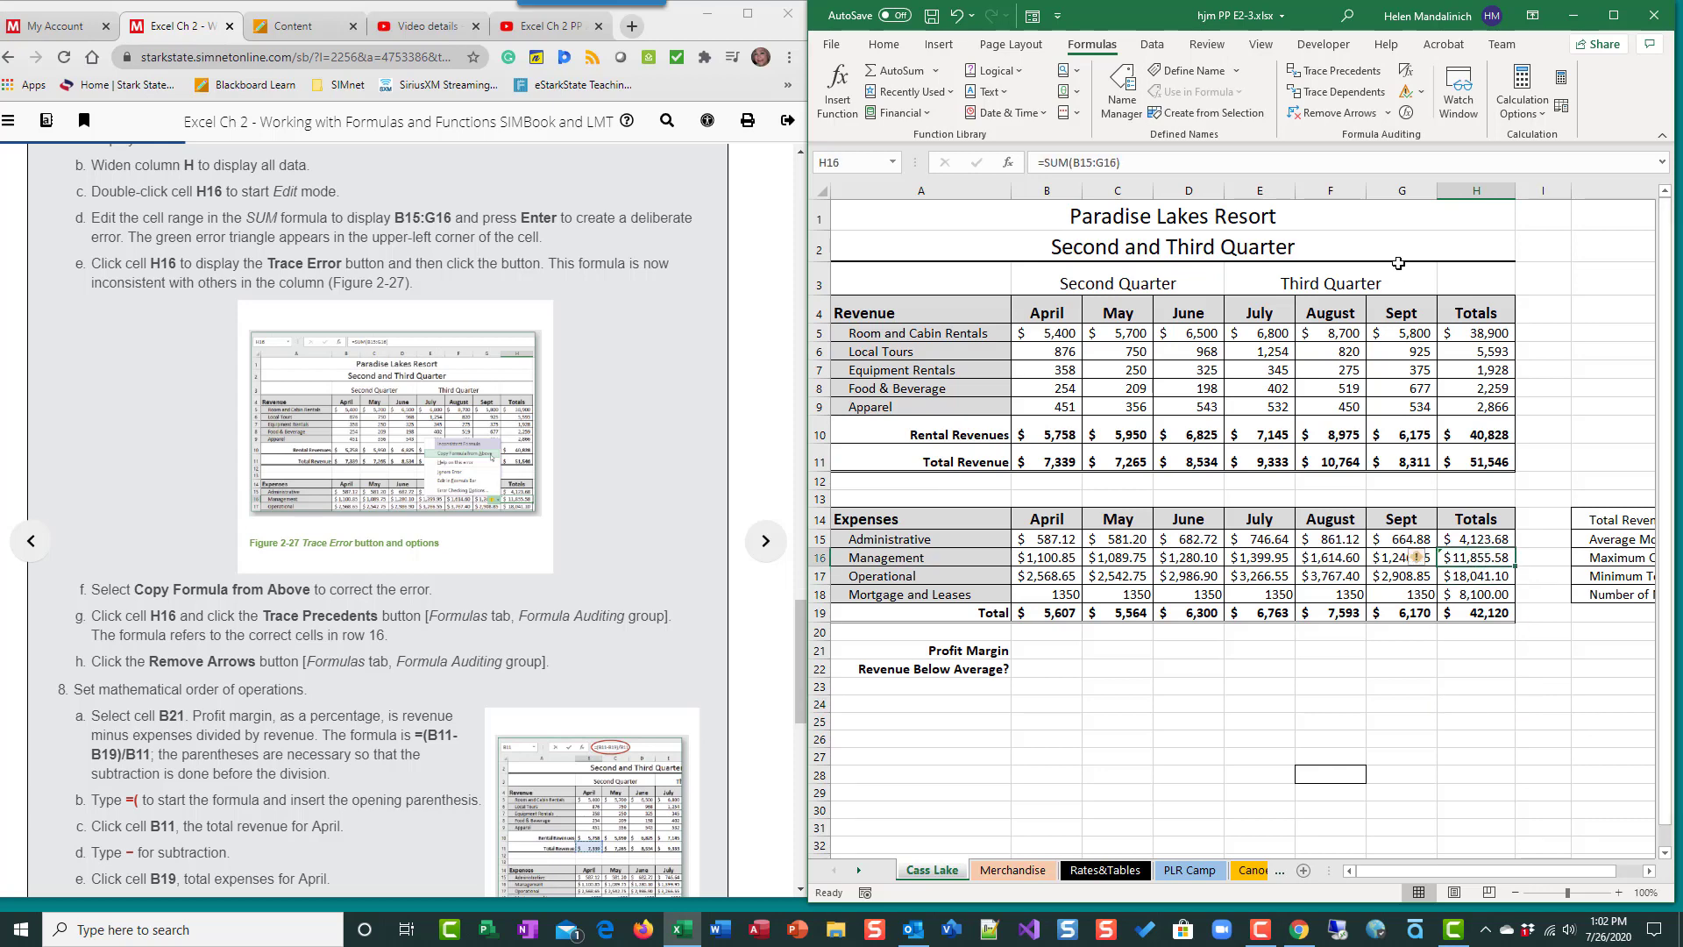
pyautogui.click(1422, 559)
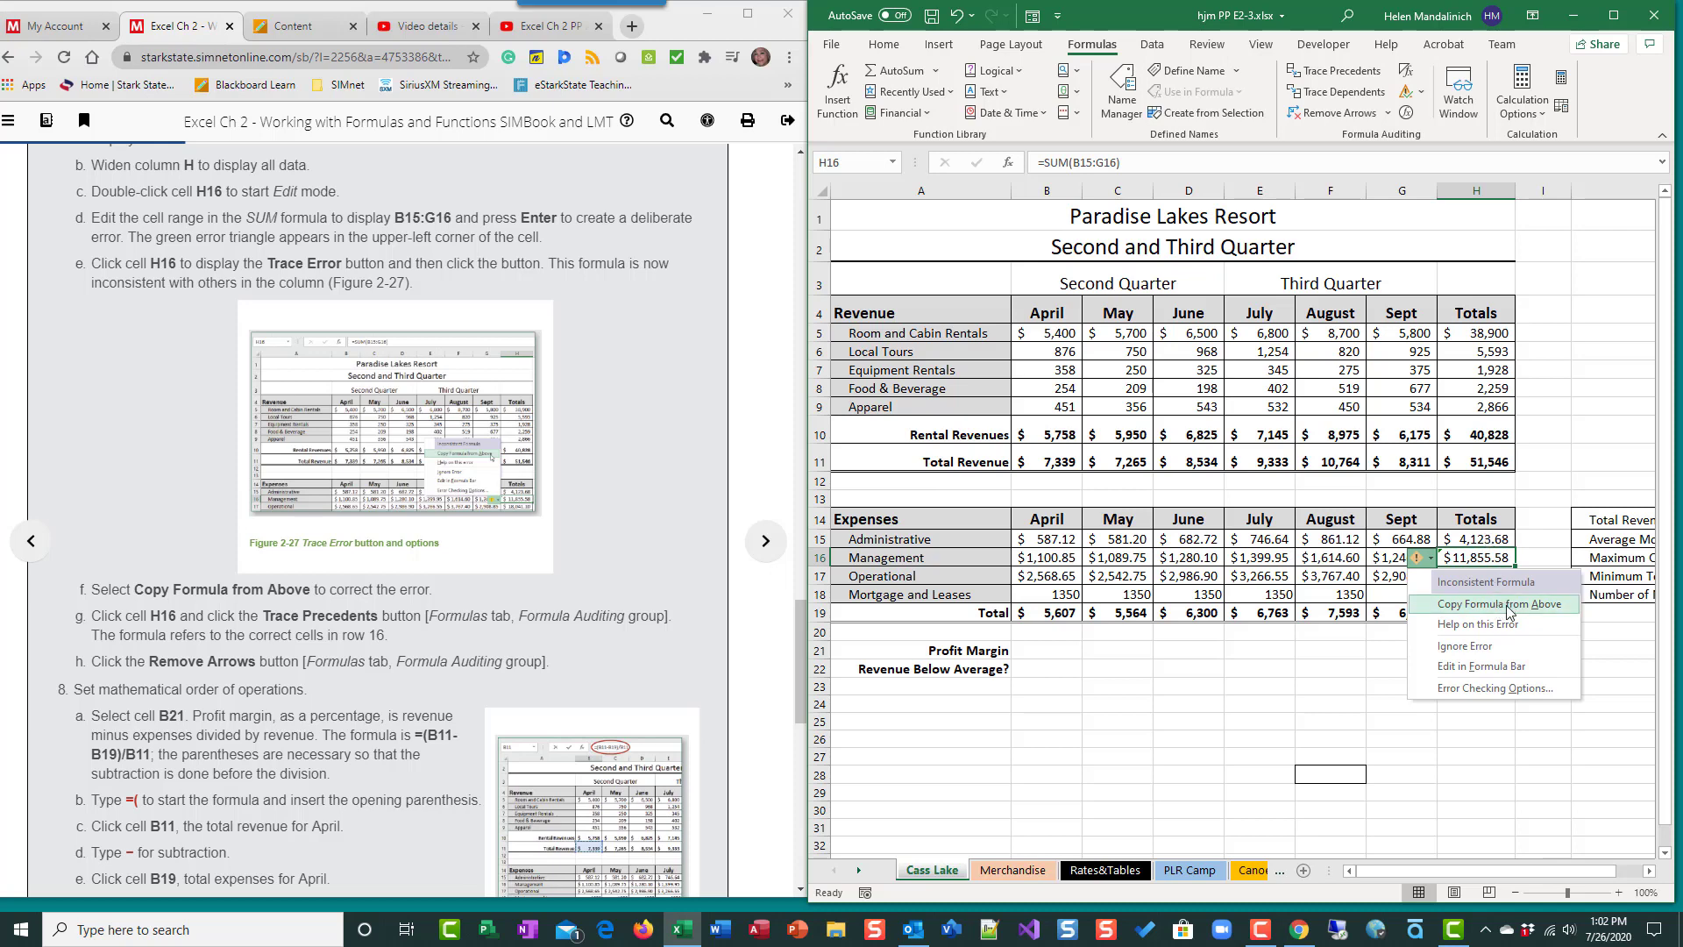
pyautogui.click(1509, 611)
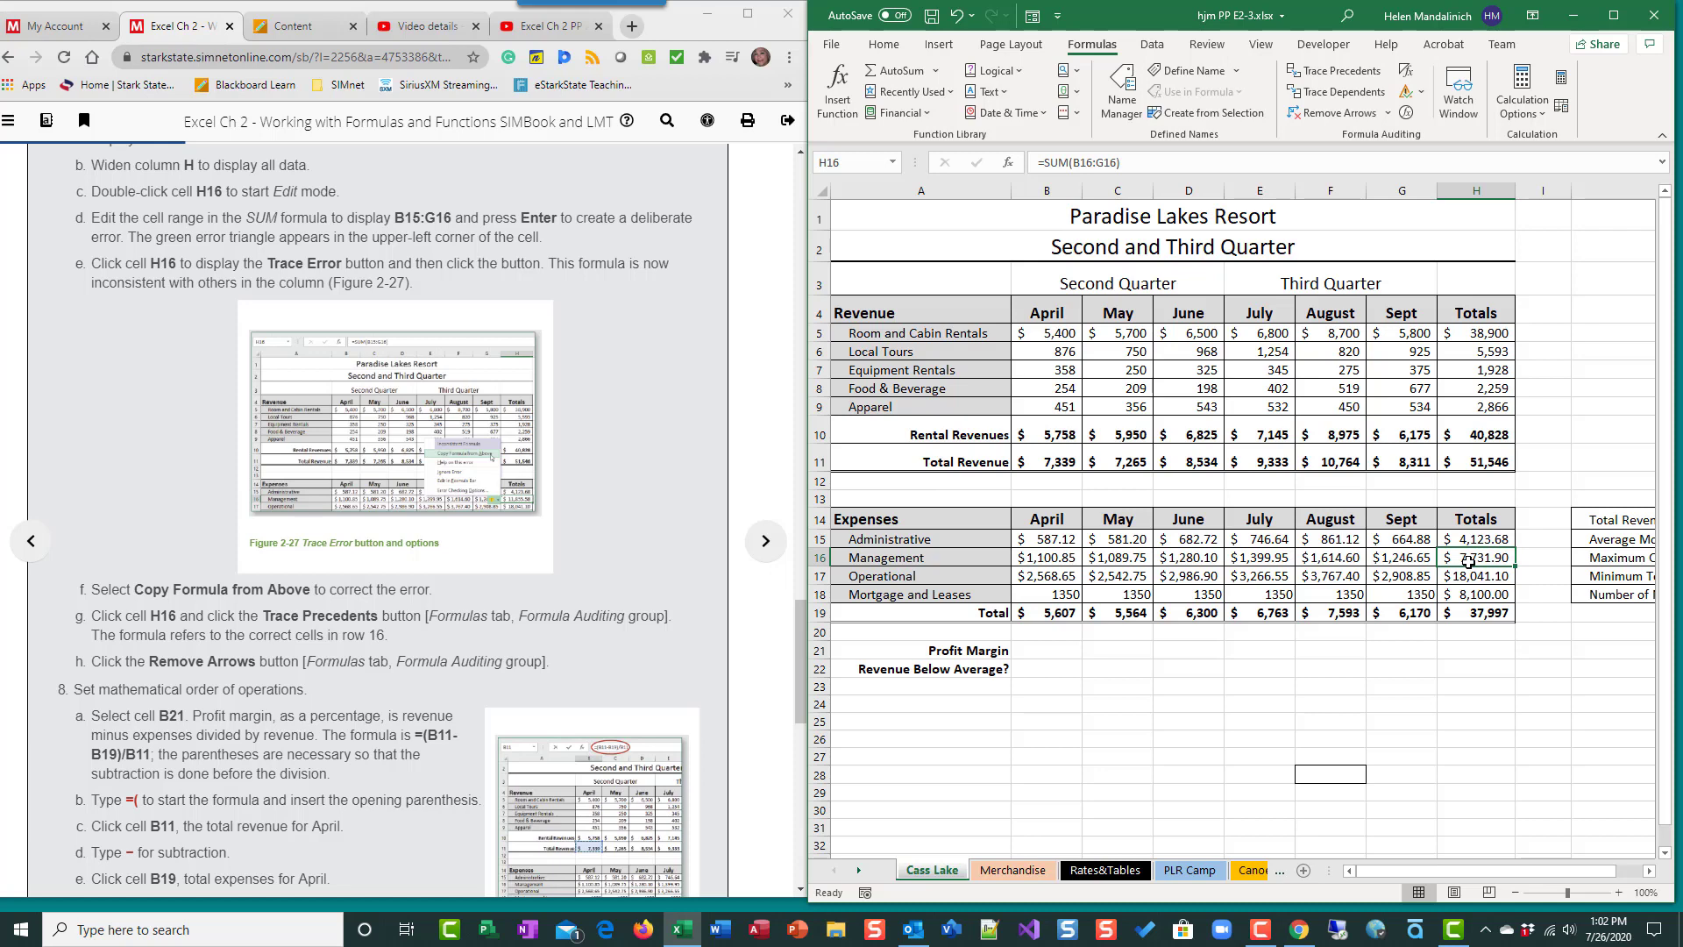
pyautogui.hotkey('ctrl', 'z')
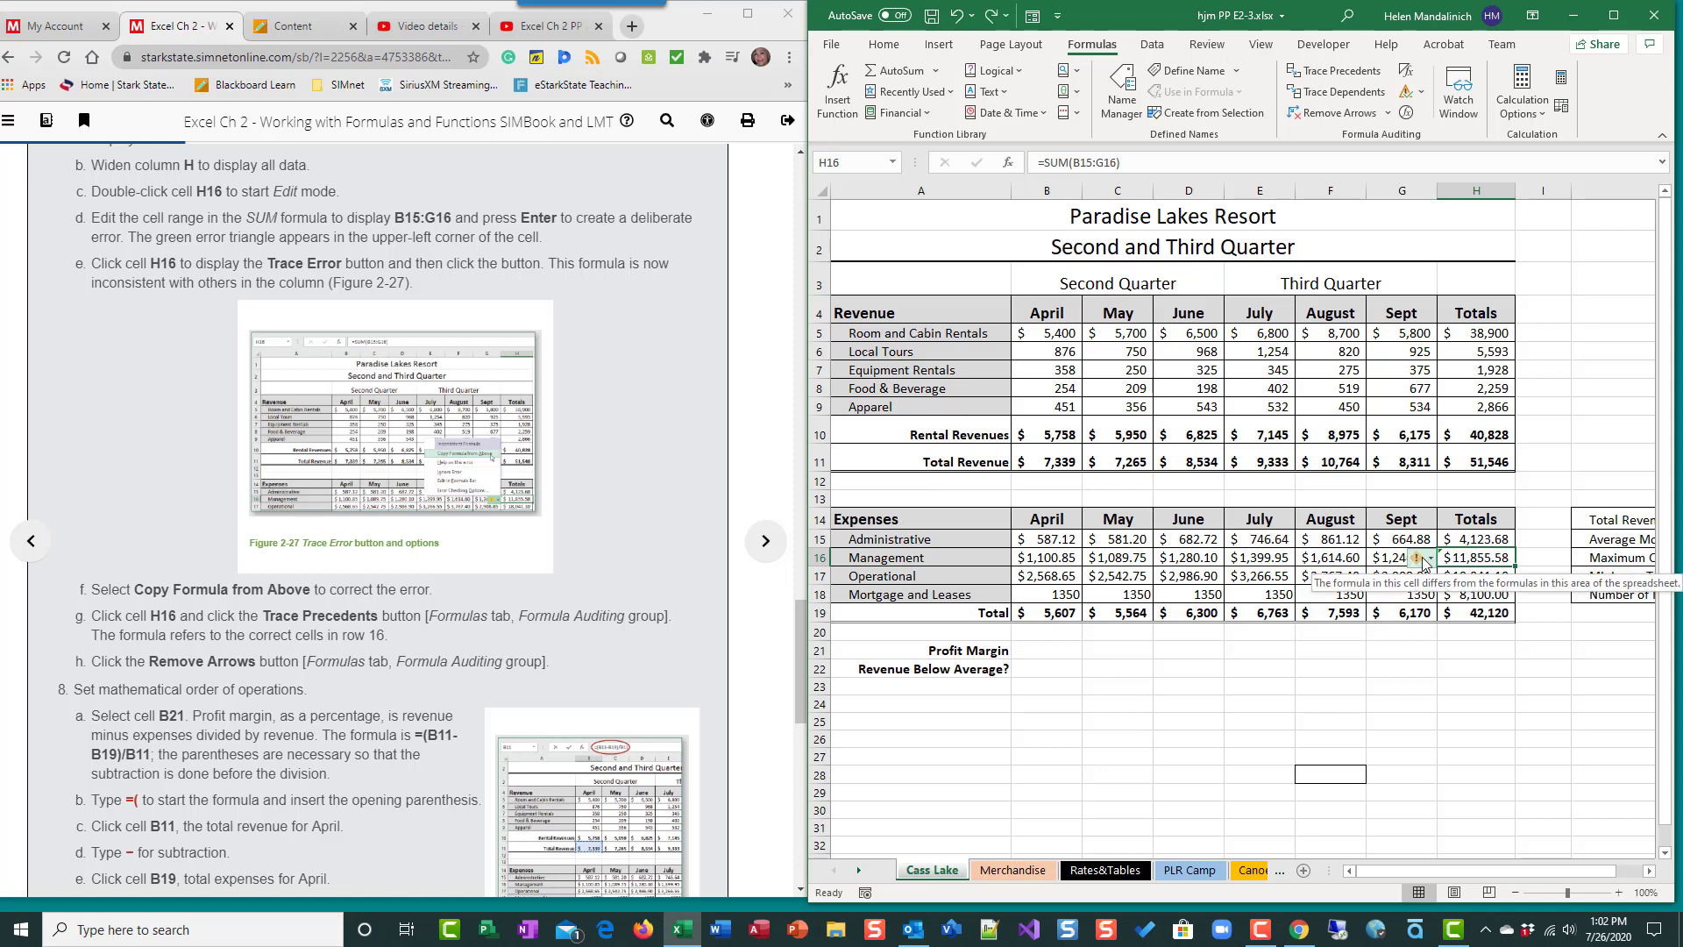
# Step: Correct the inconsistent formula in cell H16 with Copy Formula from Above
pyautogui.click(1423, 558)
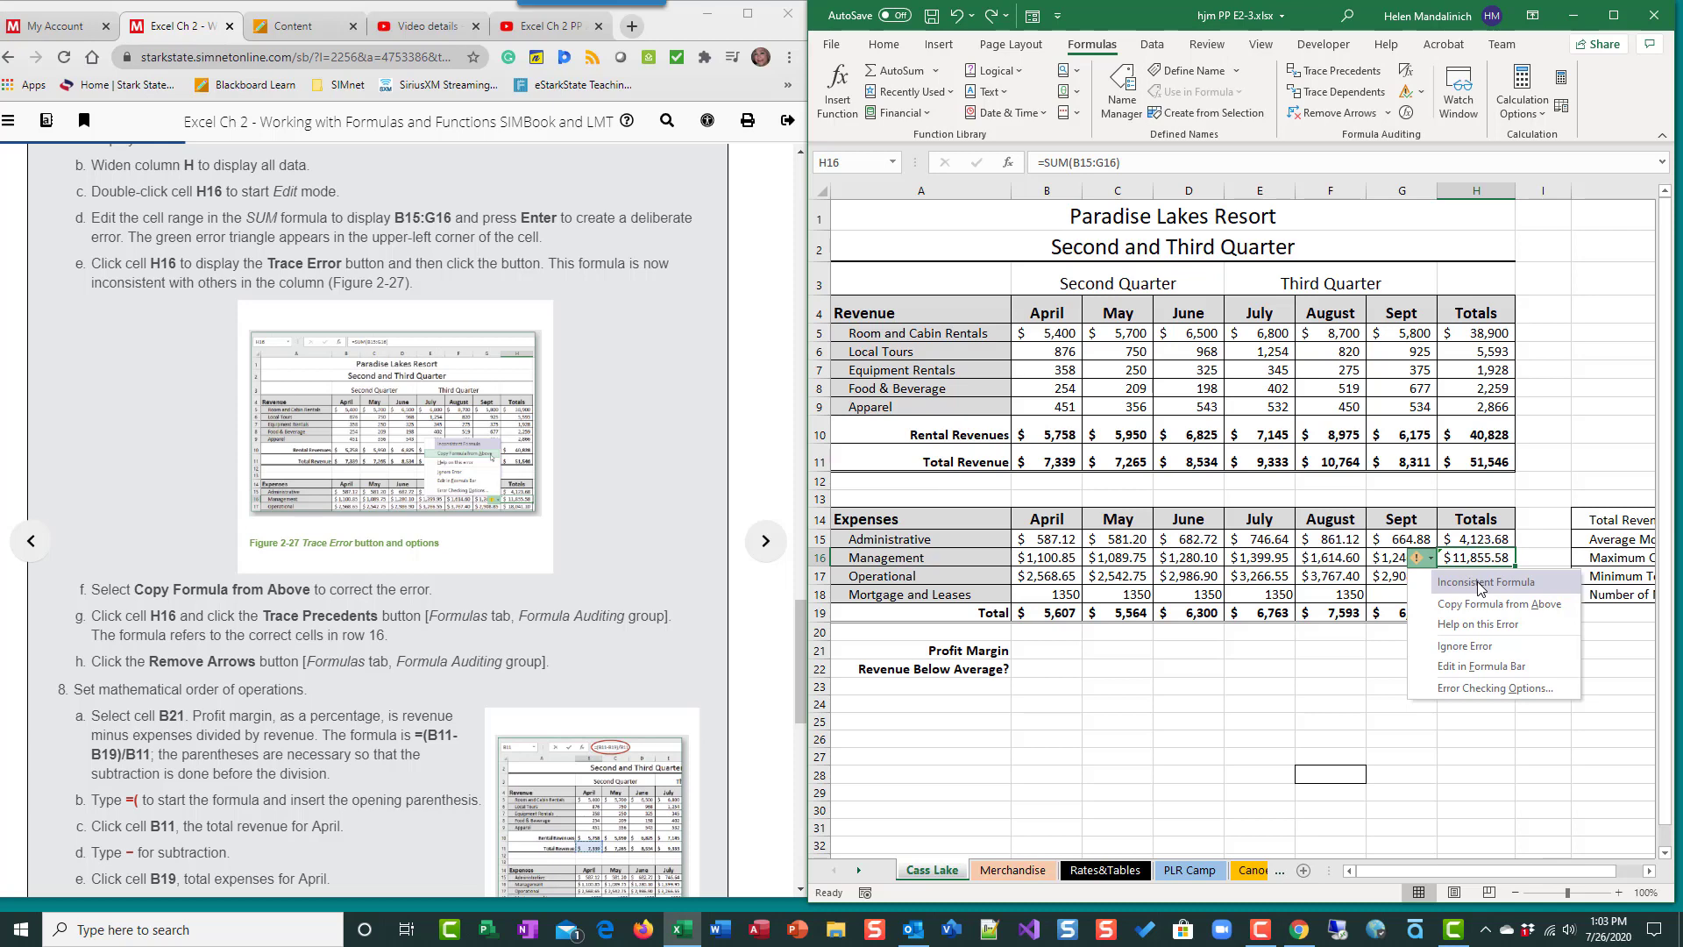
pyautogui.click(1516, 611)
pyautogui.scroll(-1, 553, 698)
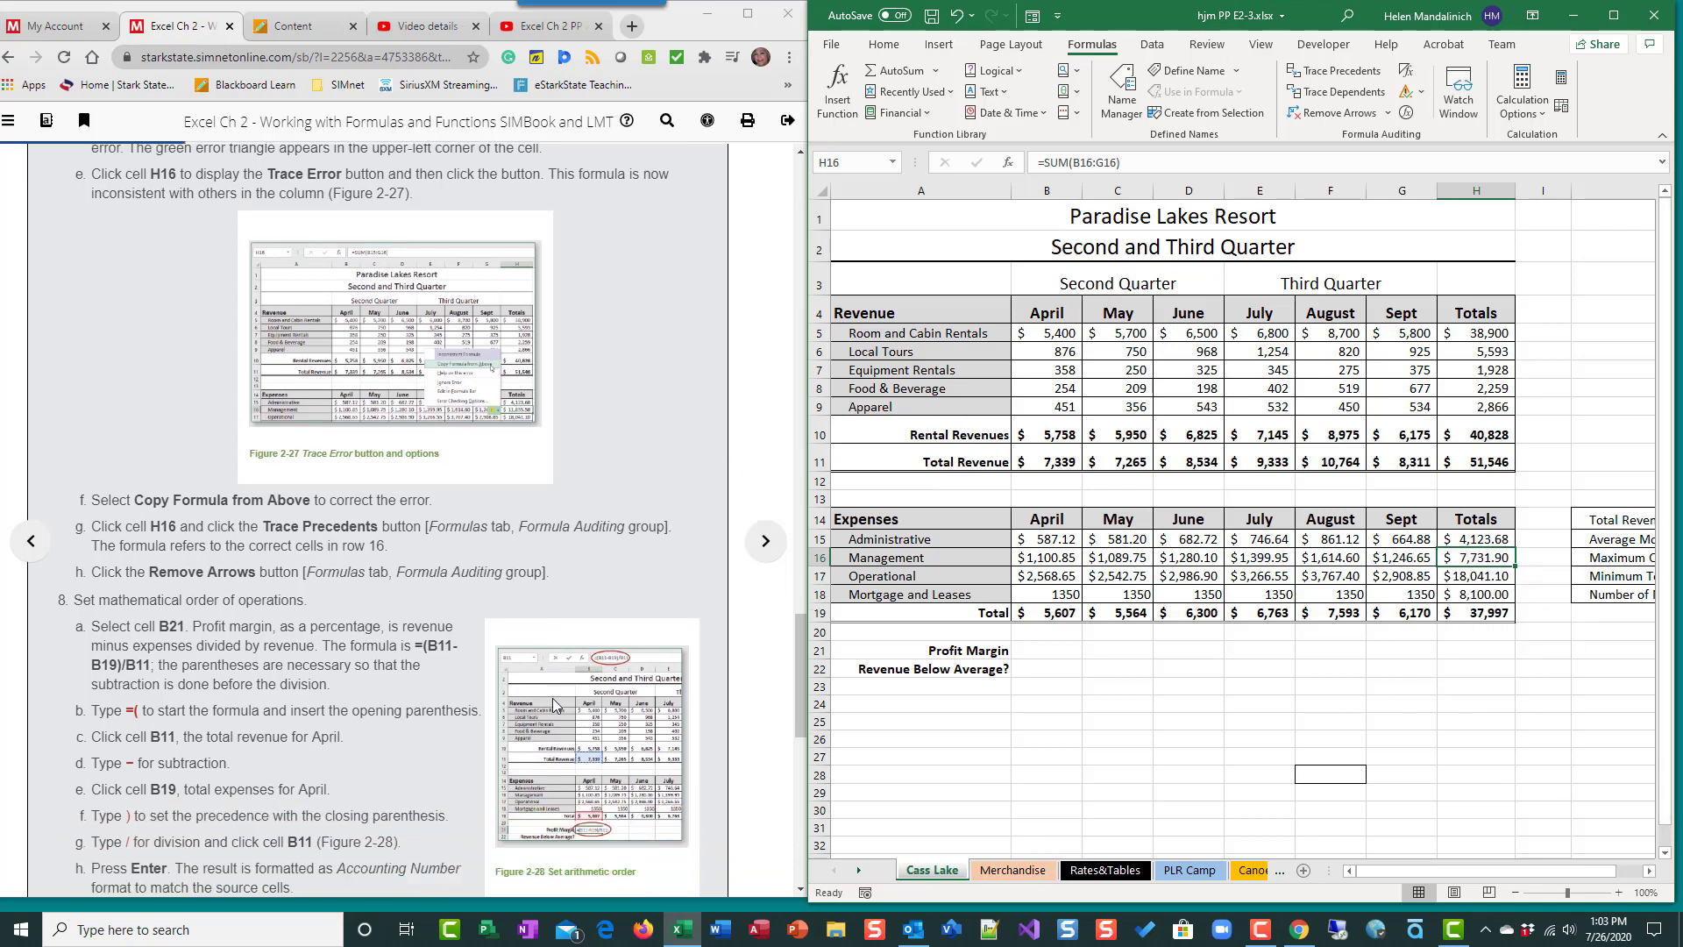
pyautogui.scroll(-3, 552, 698)
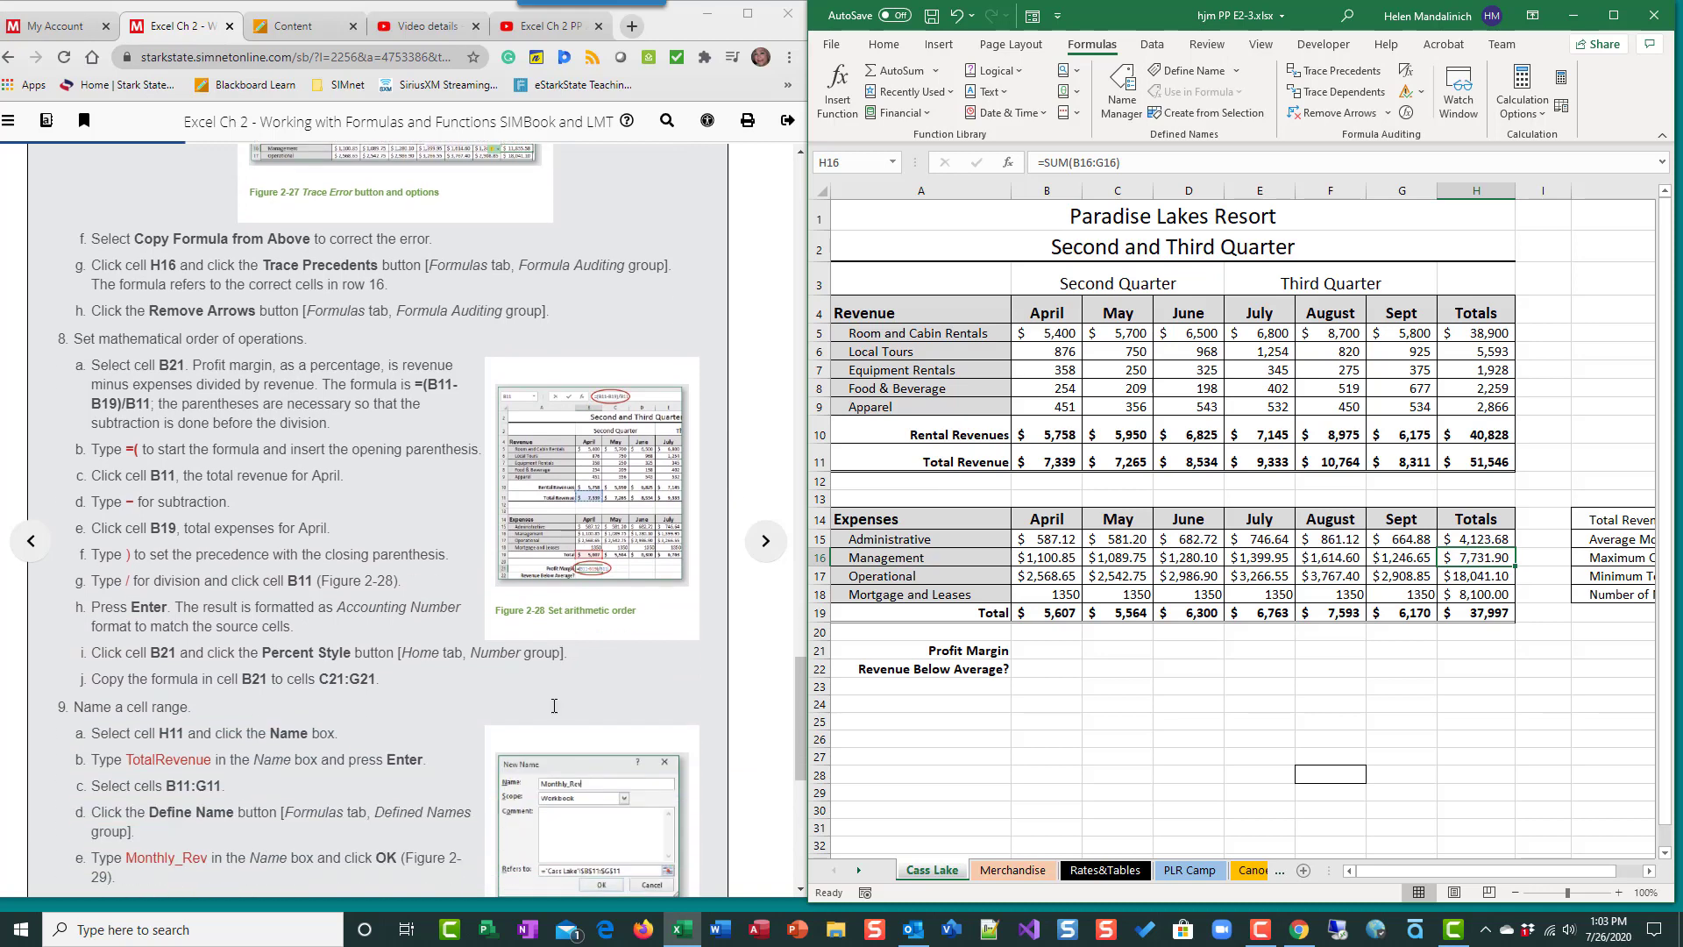
pyautogui.scroll(-2, 552, 705)
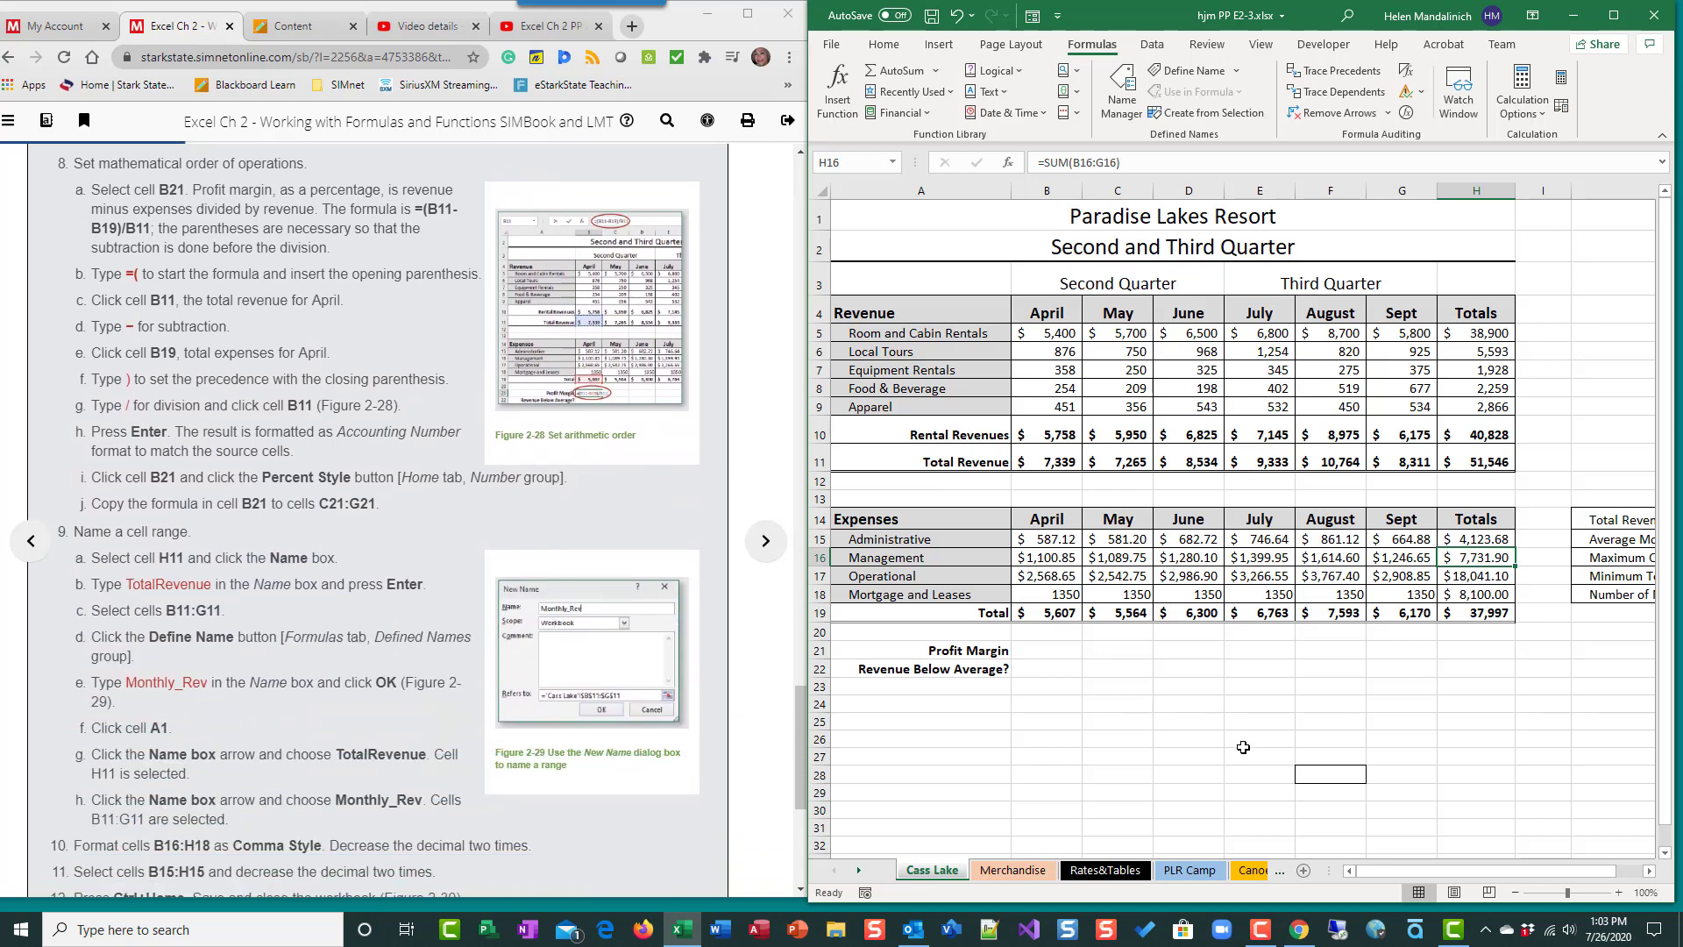
pyautogui.click(1022, 653)
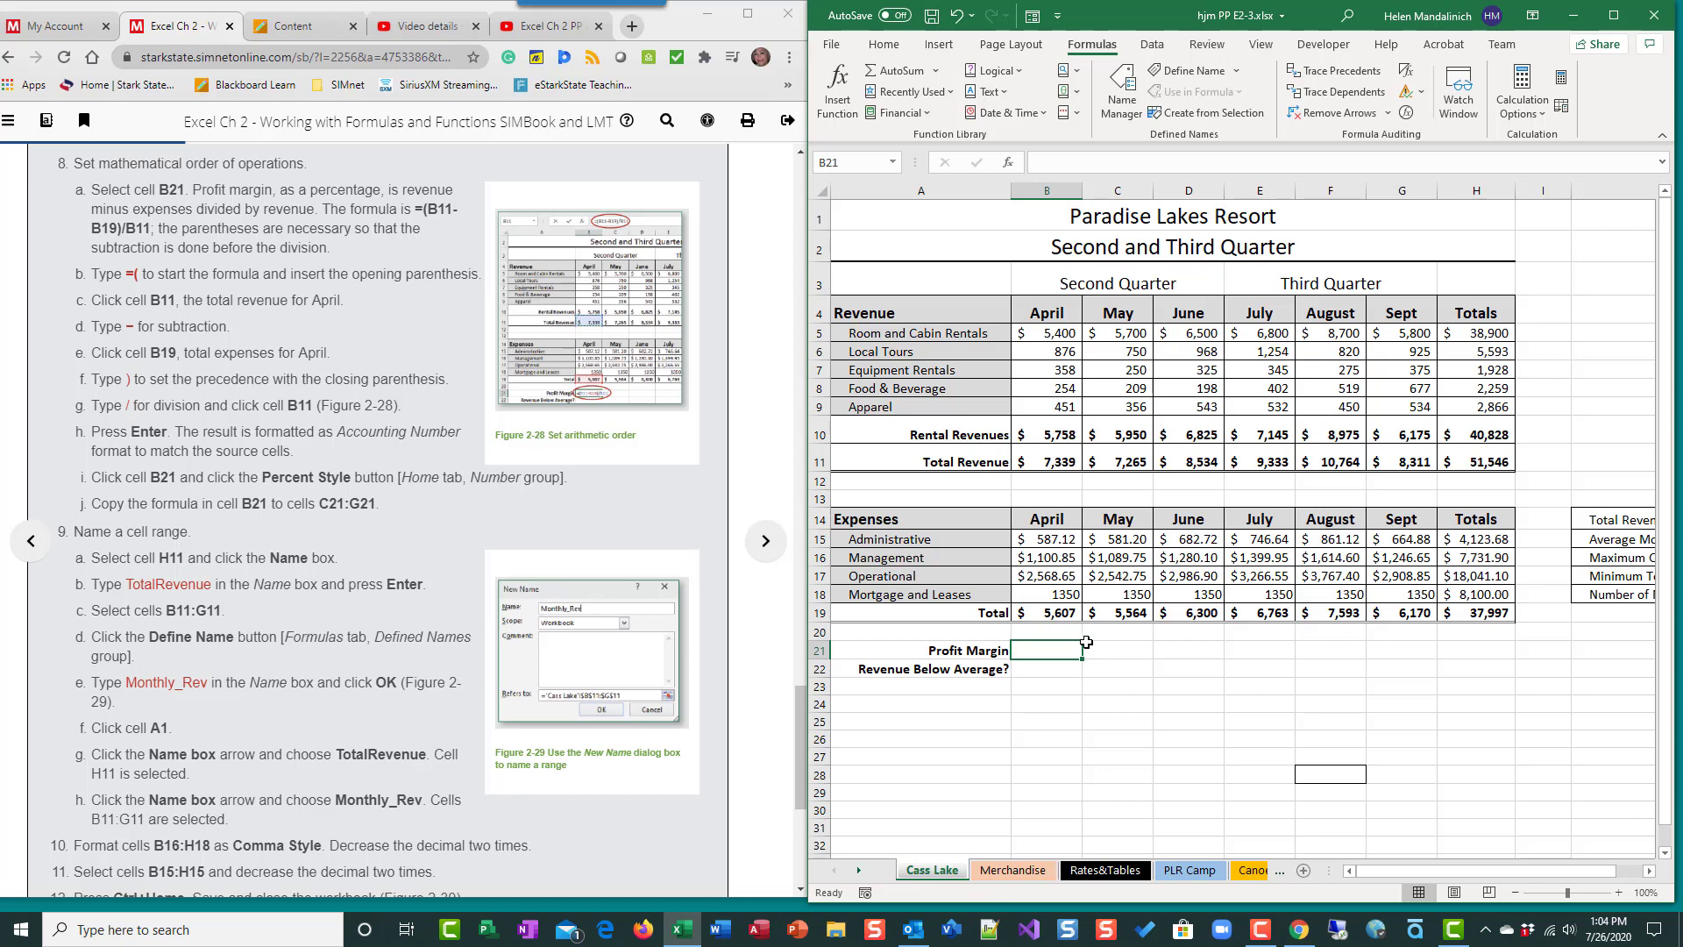
pyautogui.write('=')
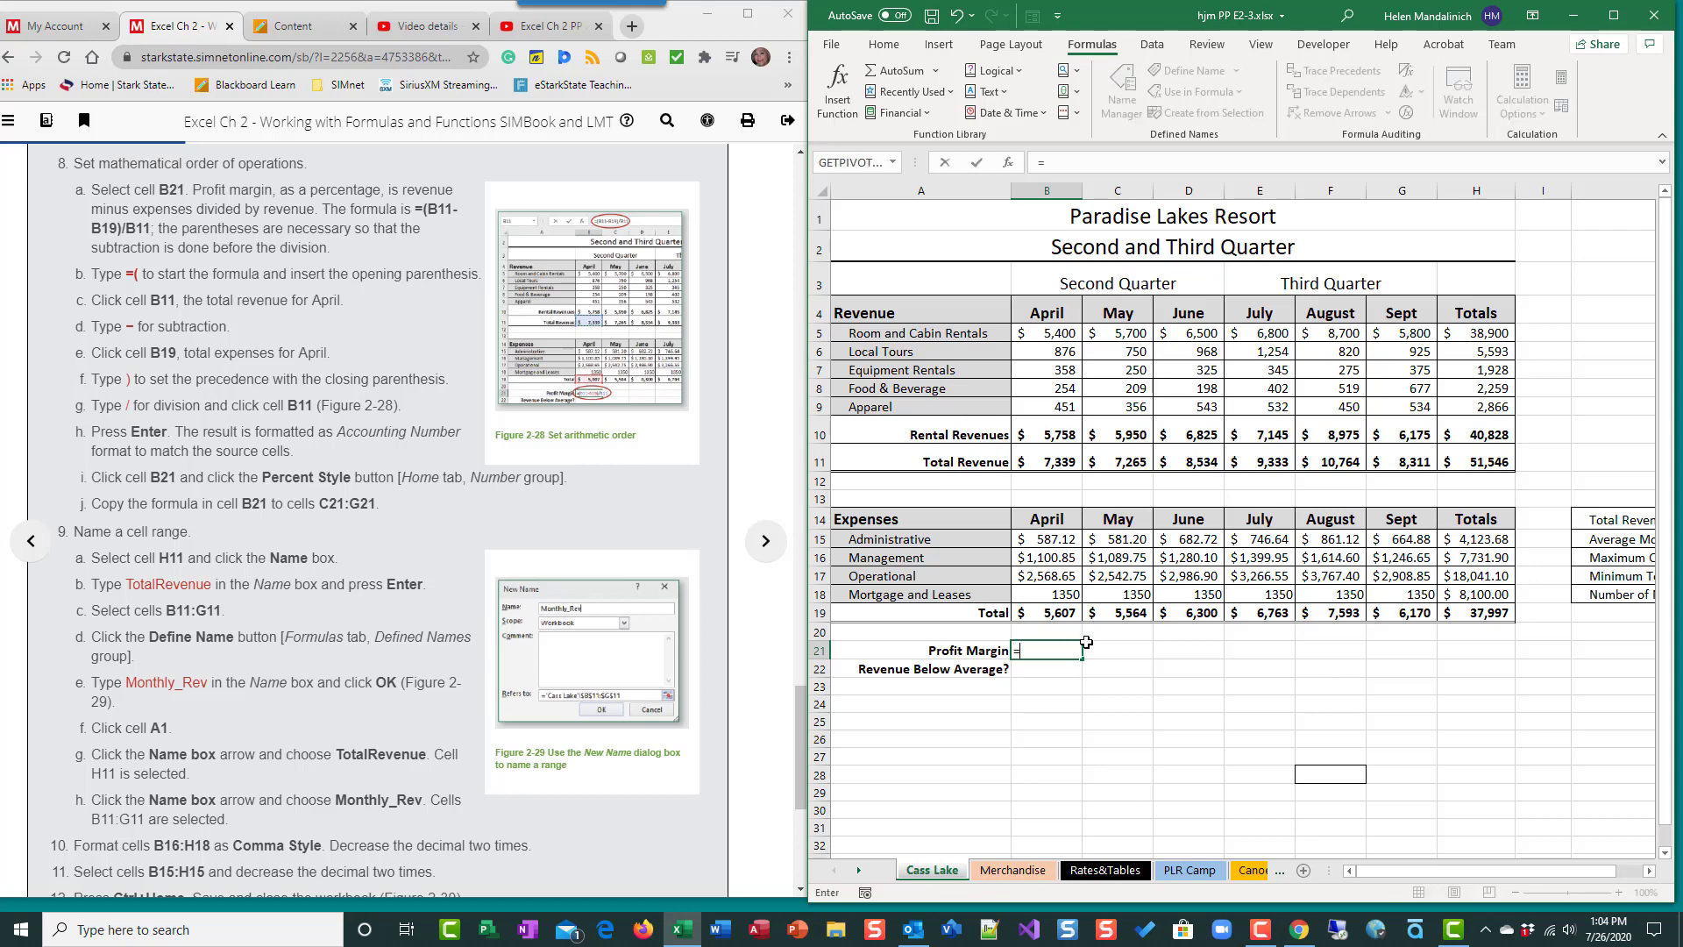
pyautogui.click(1064, 459)
pyautogui.write('-')
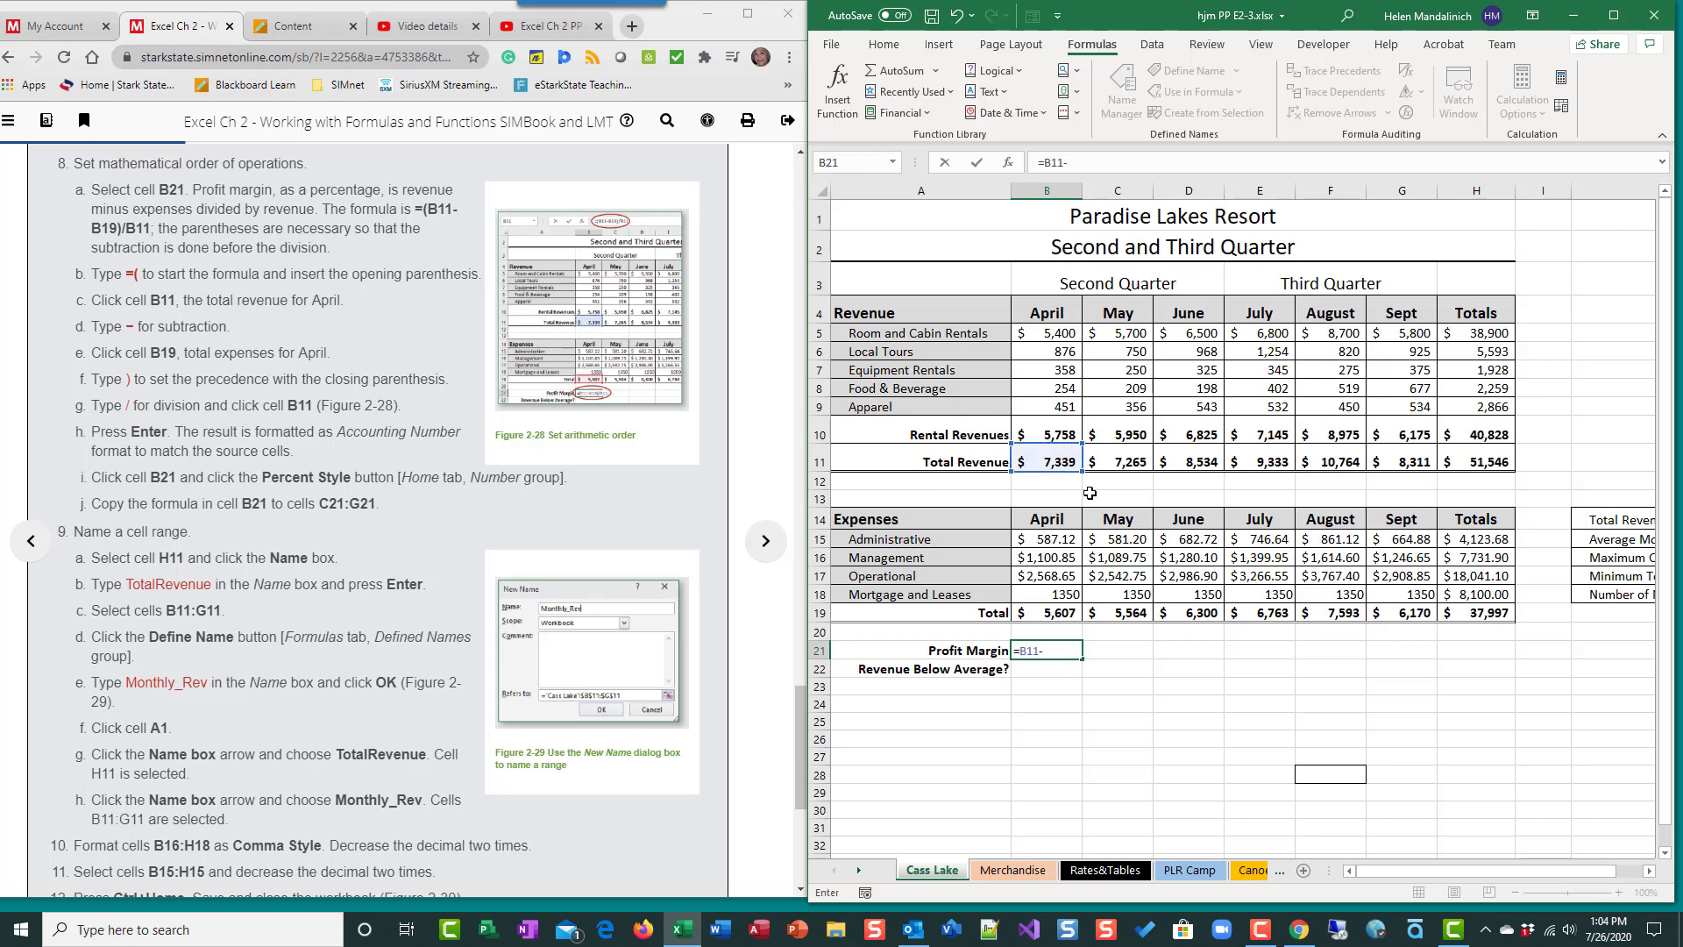
pyautogui.click(1062, 611)
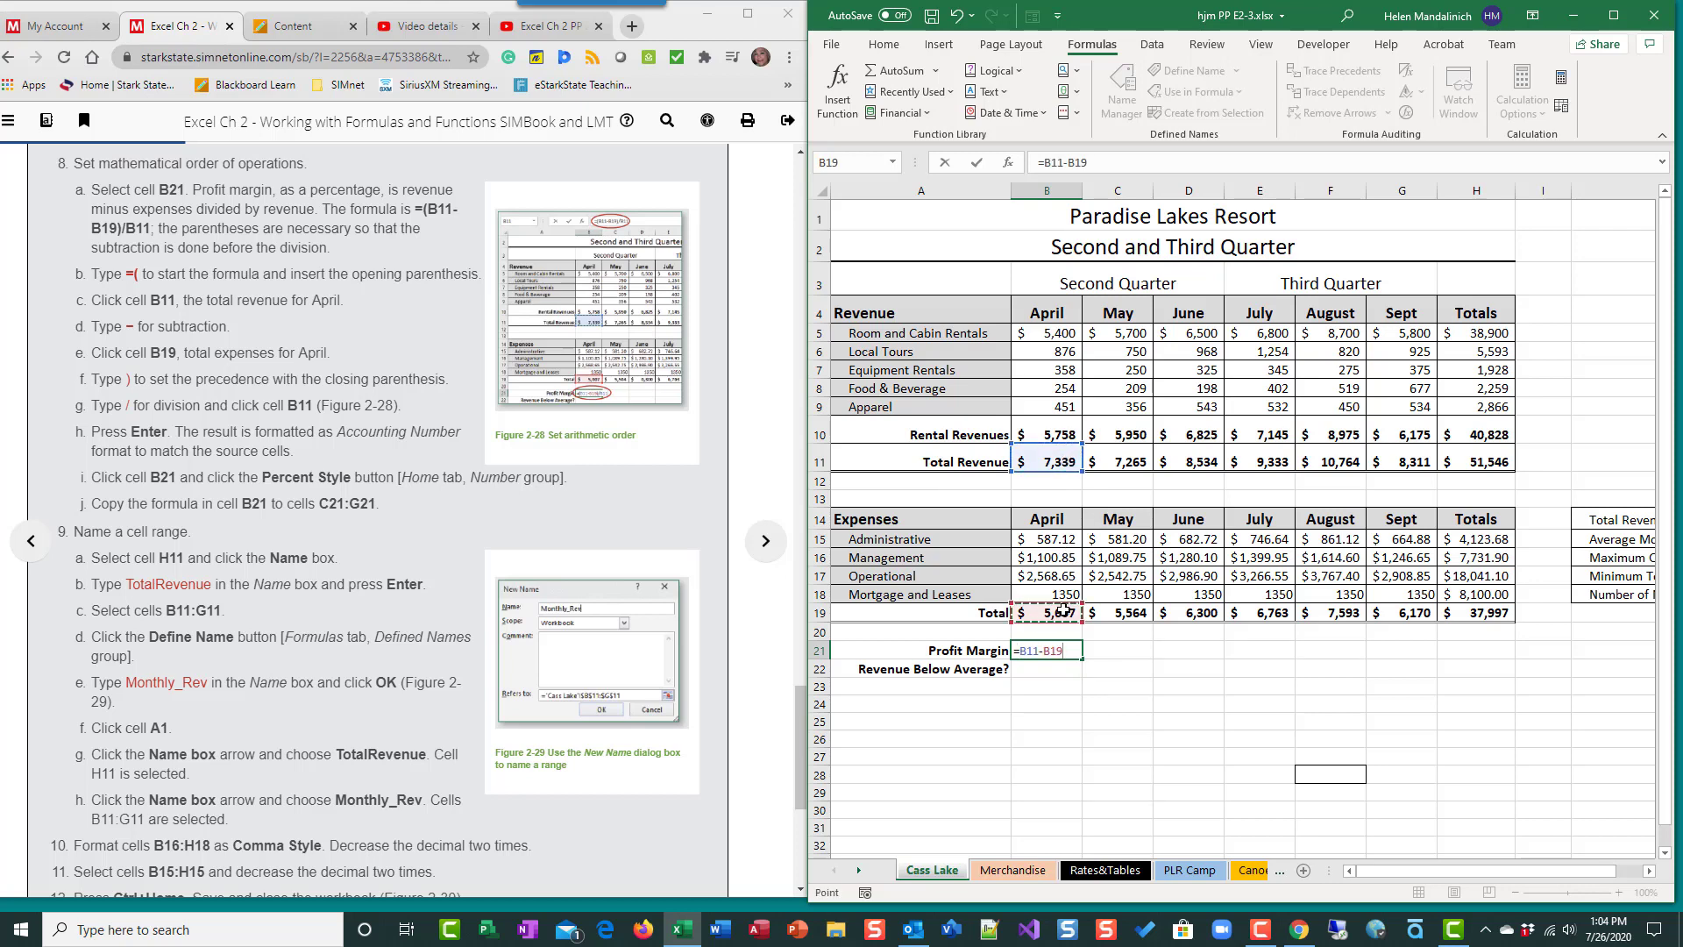
pyautogui.write('/')
pyautogui.click(1061, 460)
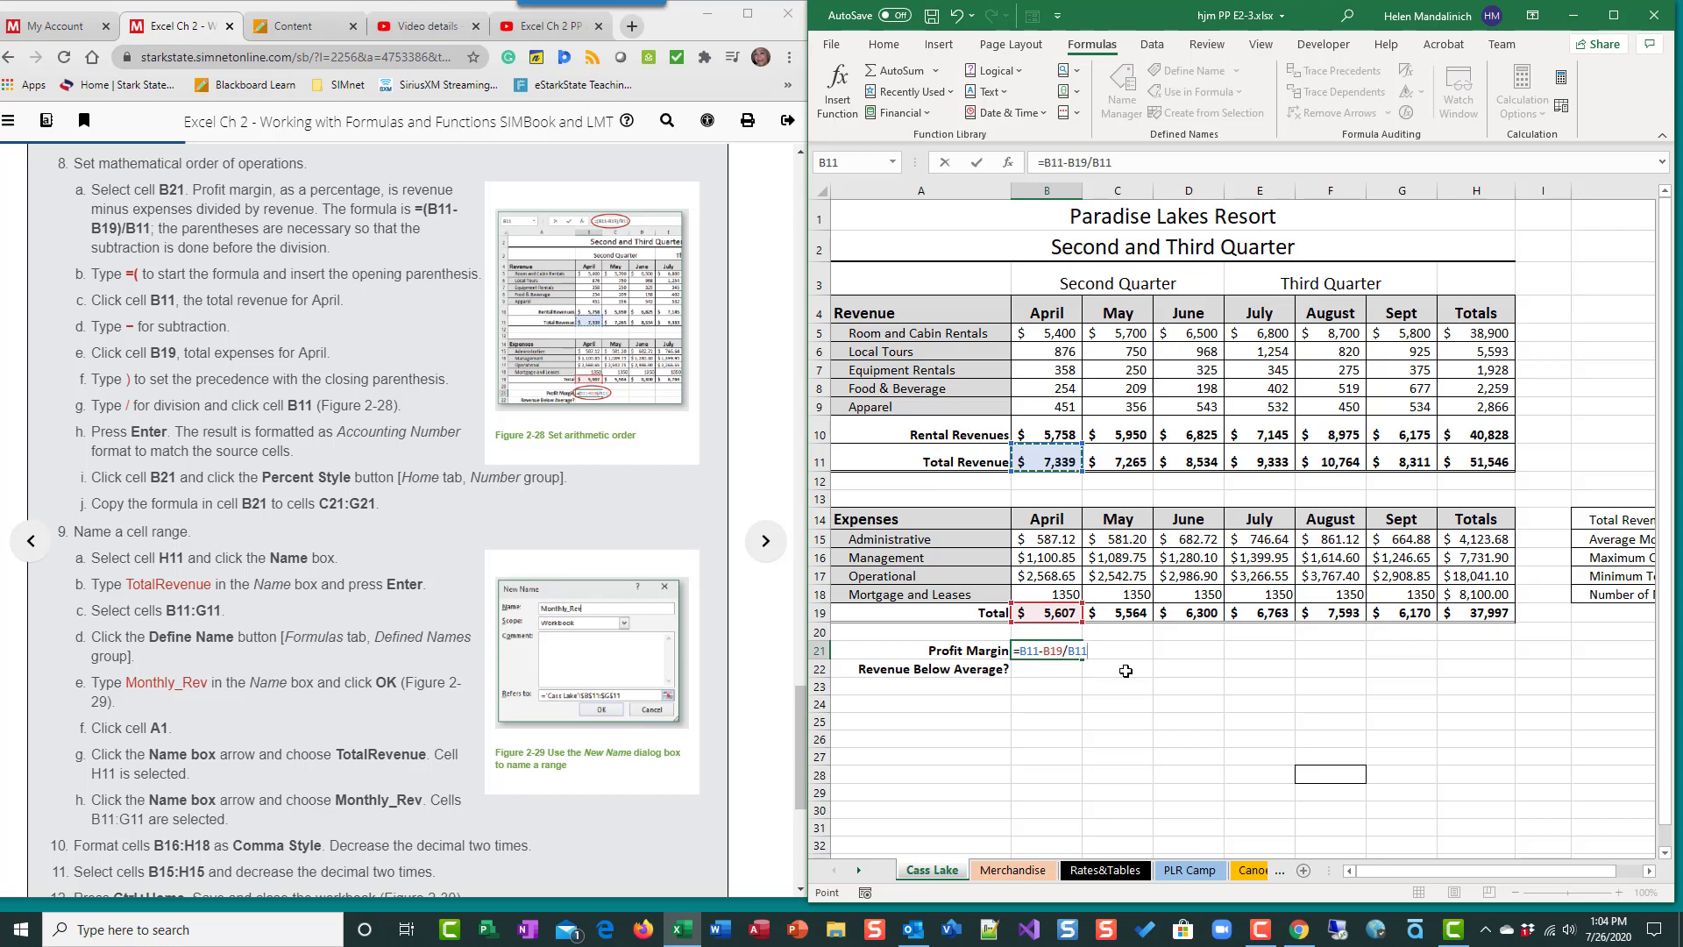
pyautogui.press('Escape')
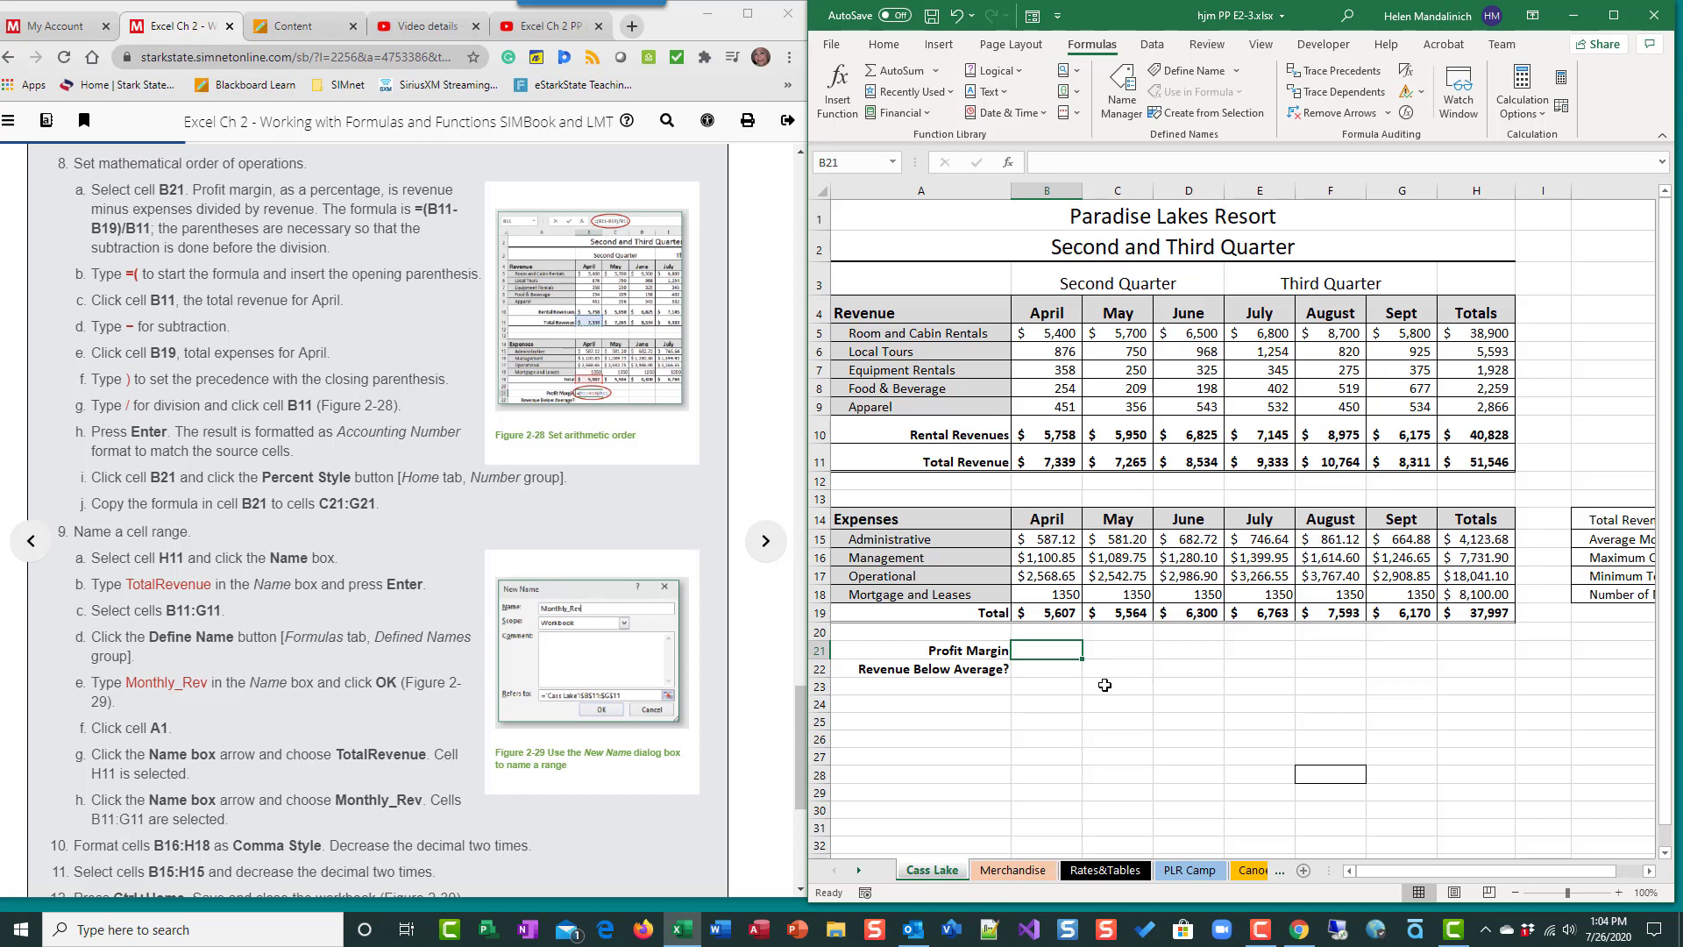
# Step: Enter the April profit margin formula =(B11-B19)/B11 in cell B21
pyautogui.write('=')
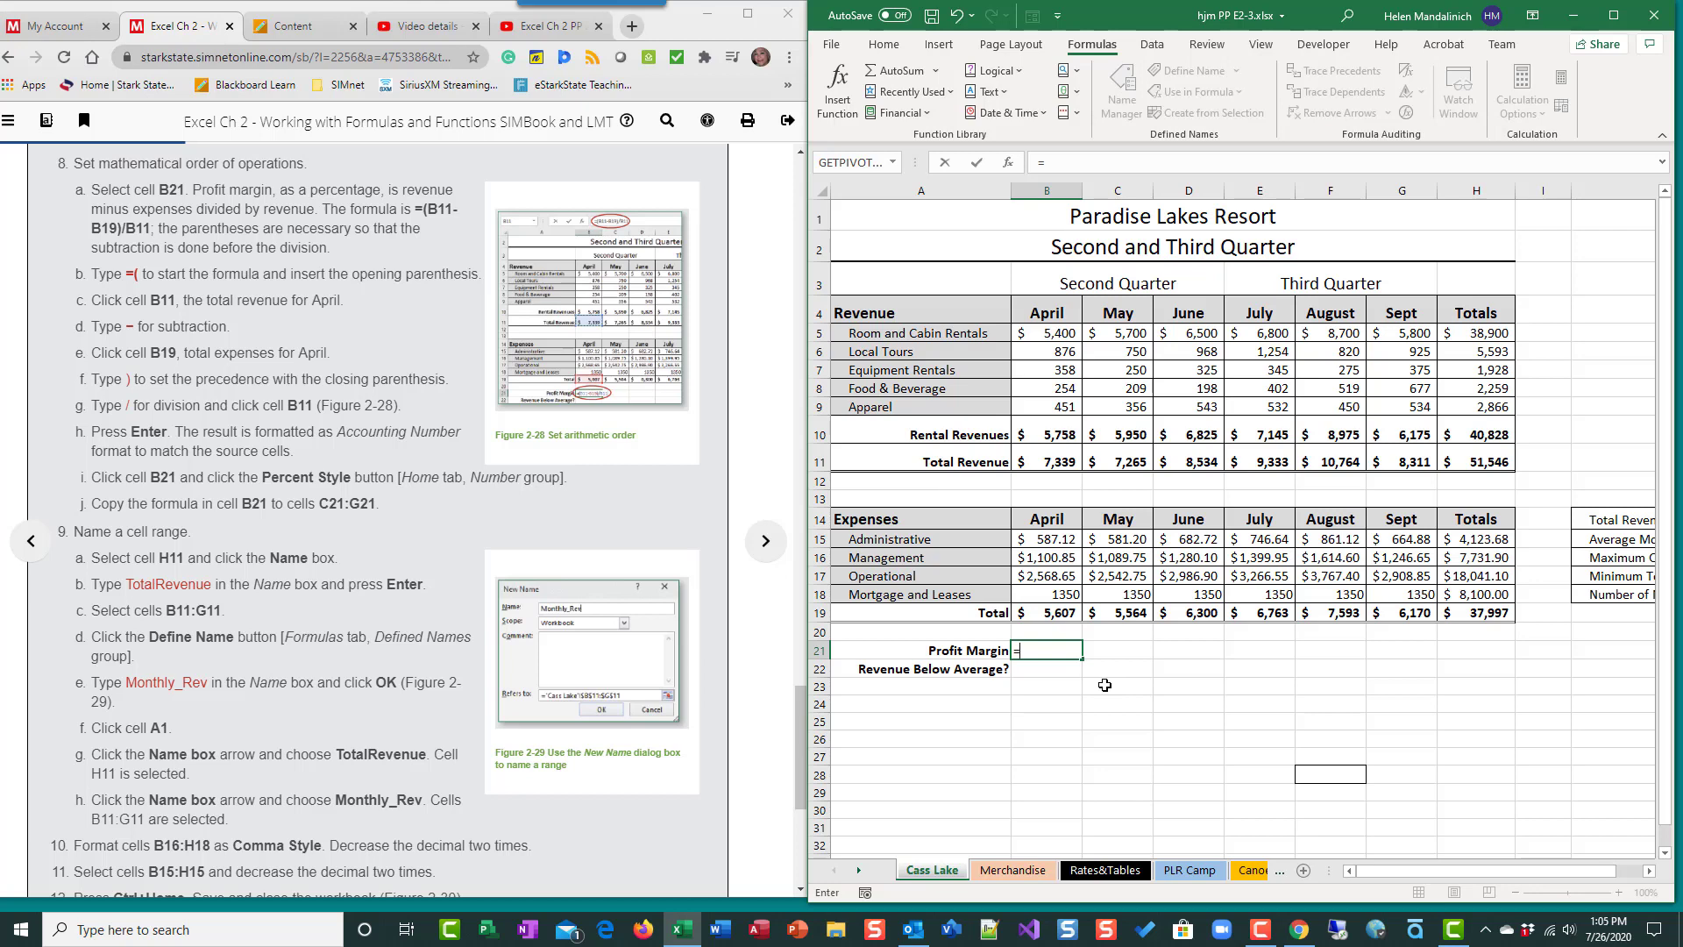
pyautogui.write('(')
pyautogui.click(1070, 457)
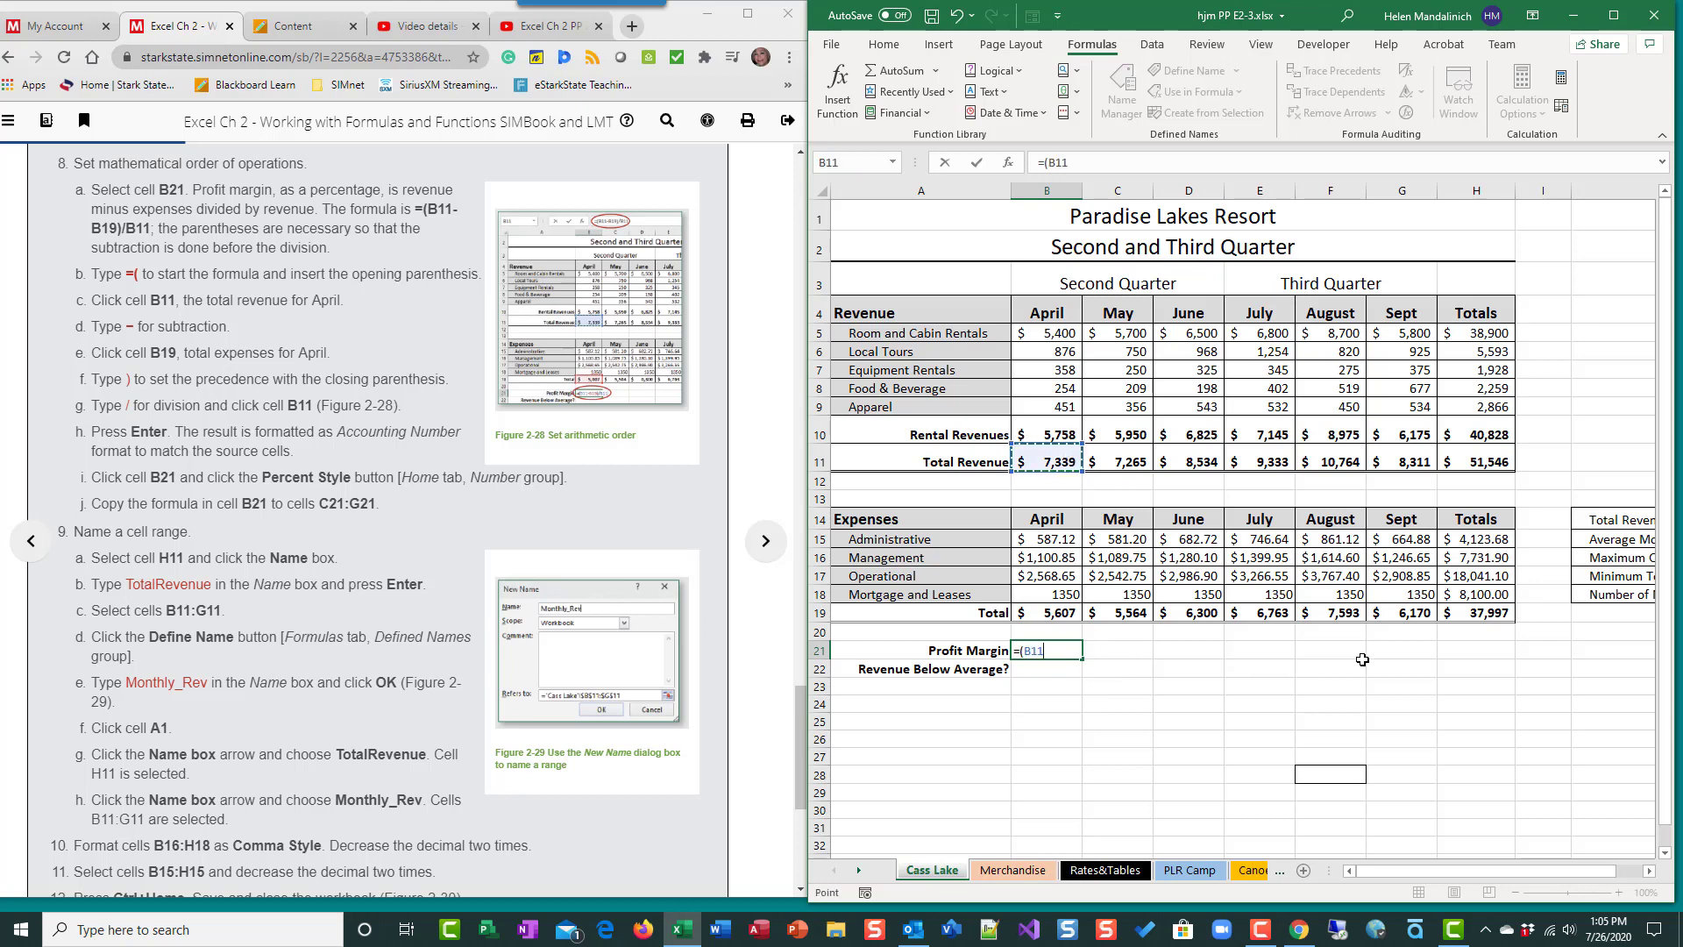
pyautogui.write('-')
pyautogui.click(1047, 613)
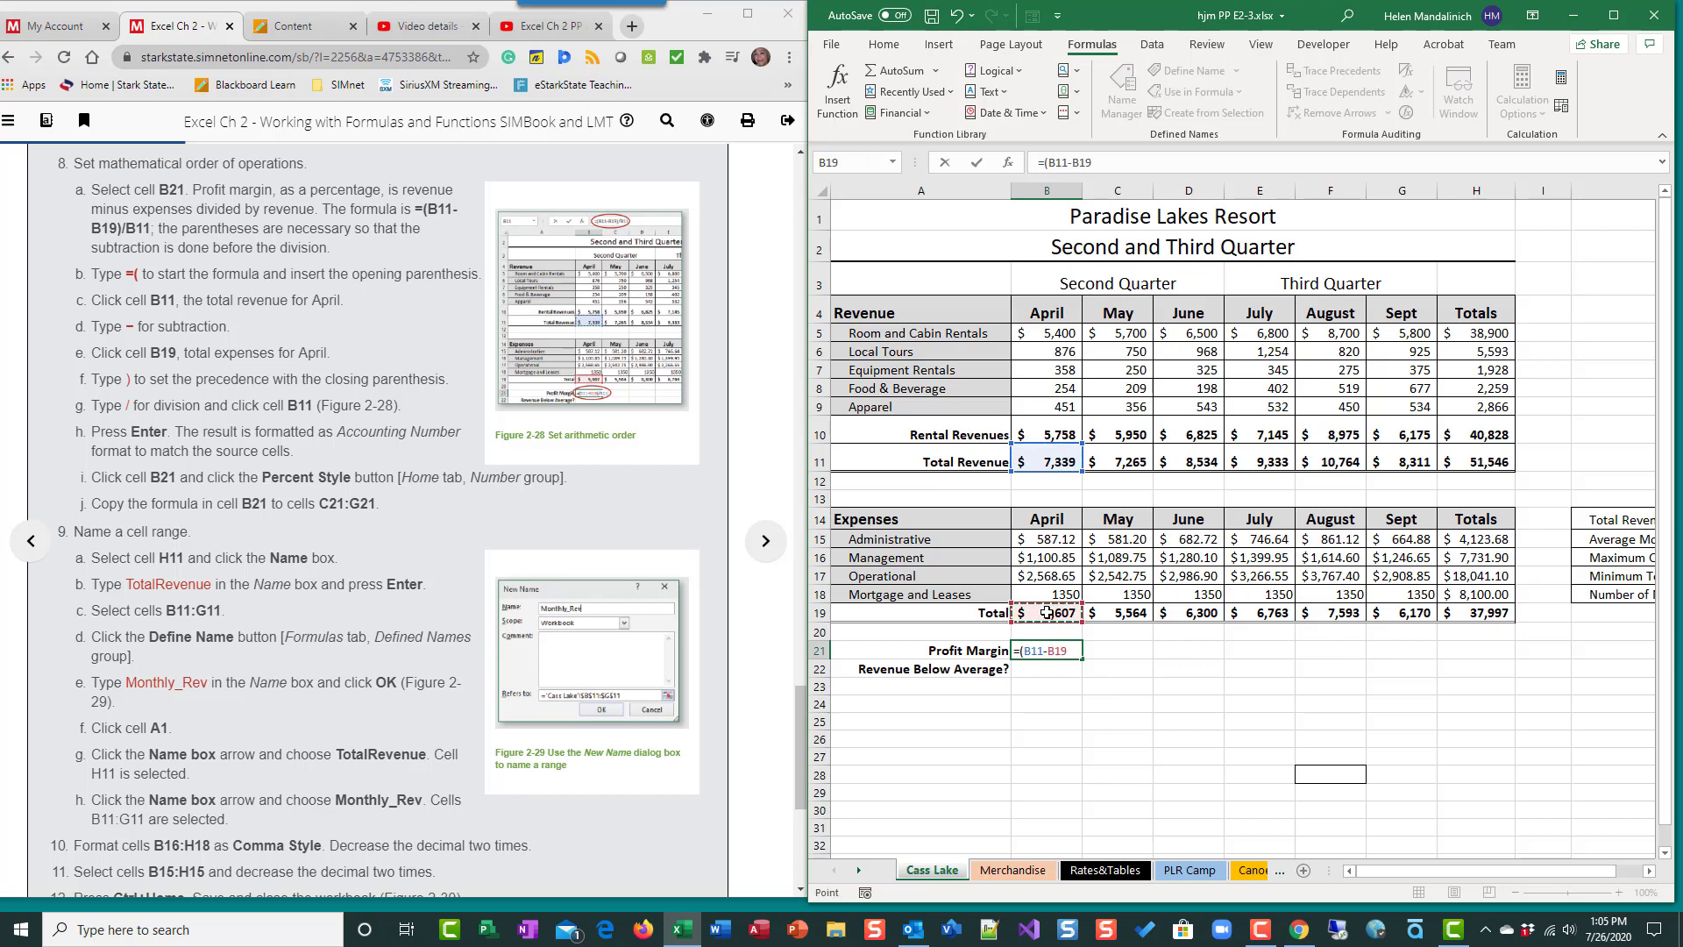
pyautogui.write(')')
pyautogui.write('/')
pyautogui.click(1052, 463)
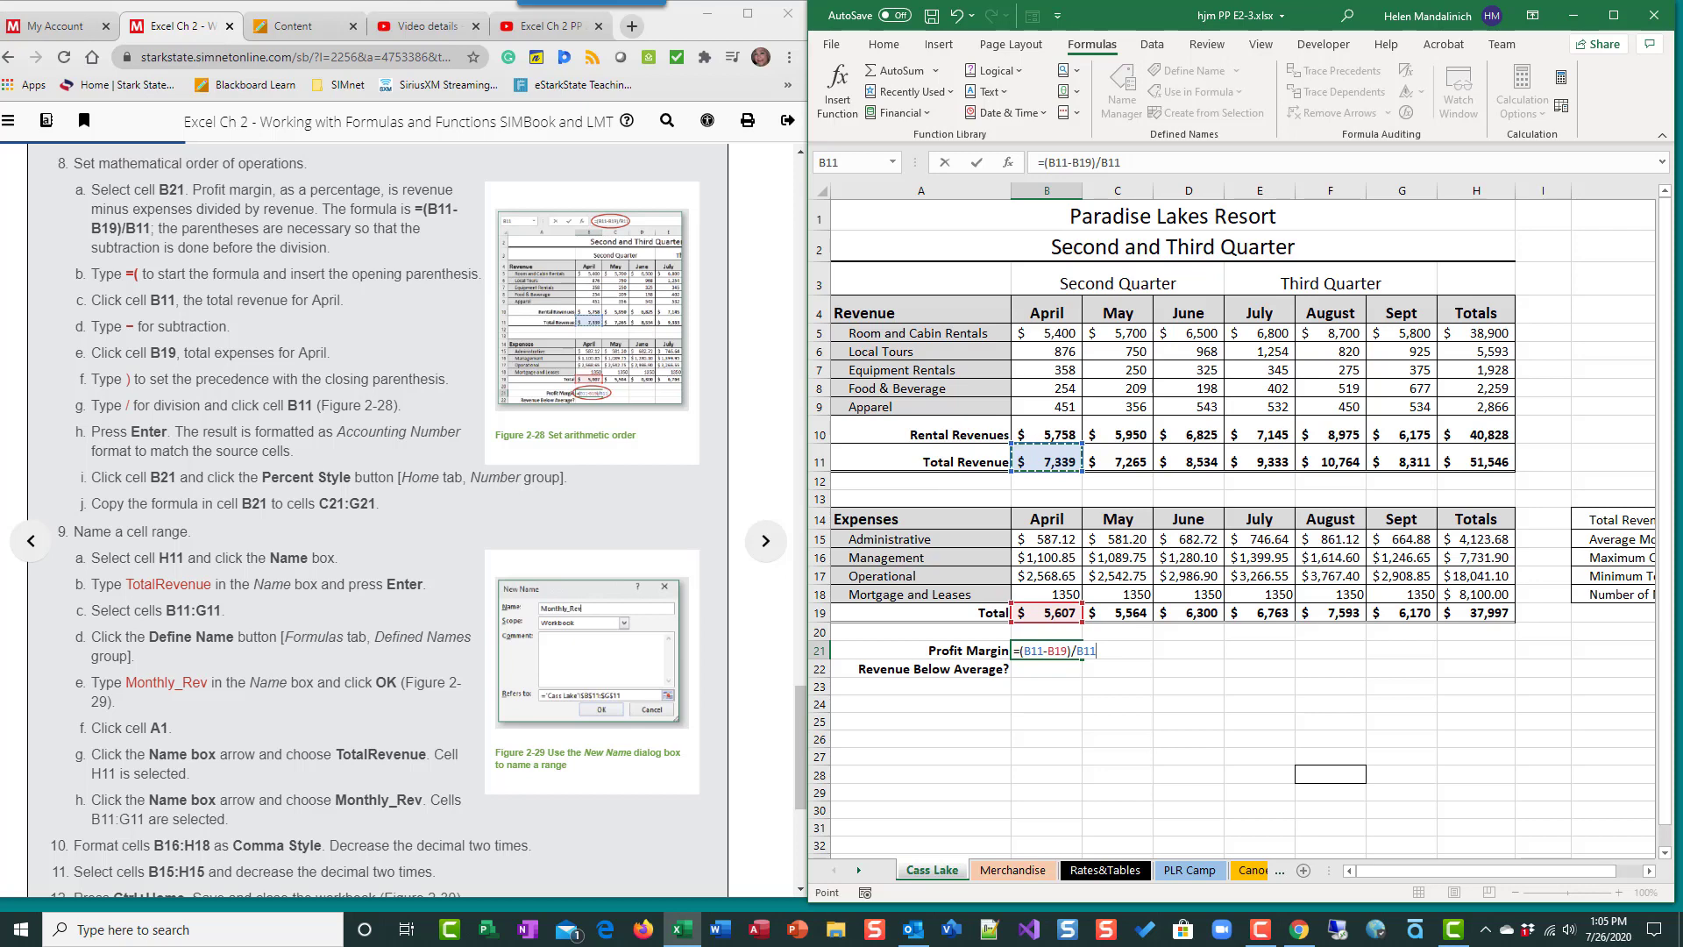
pyautogui.click(973, 164)
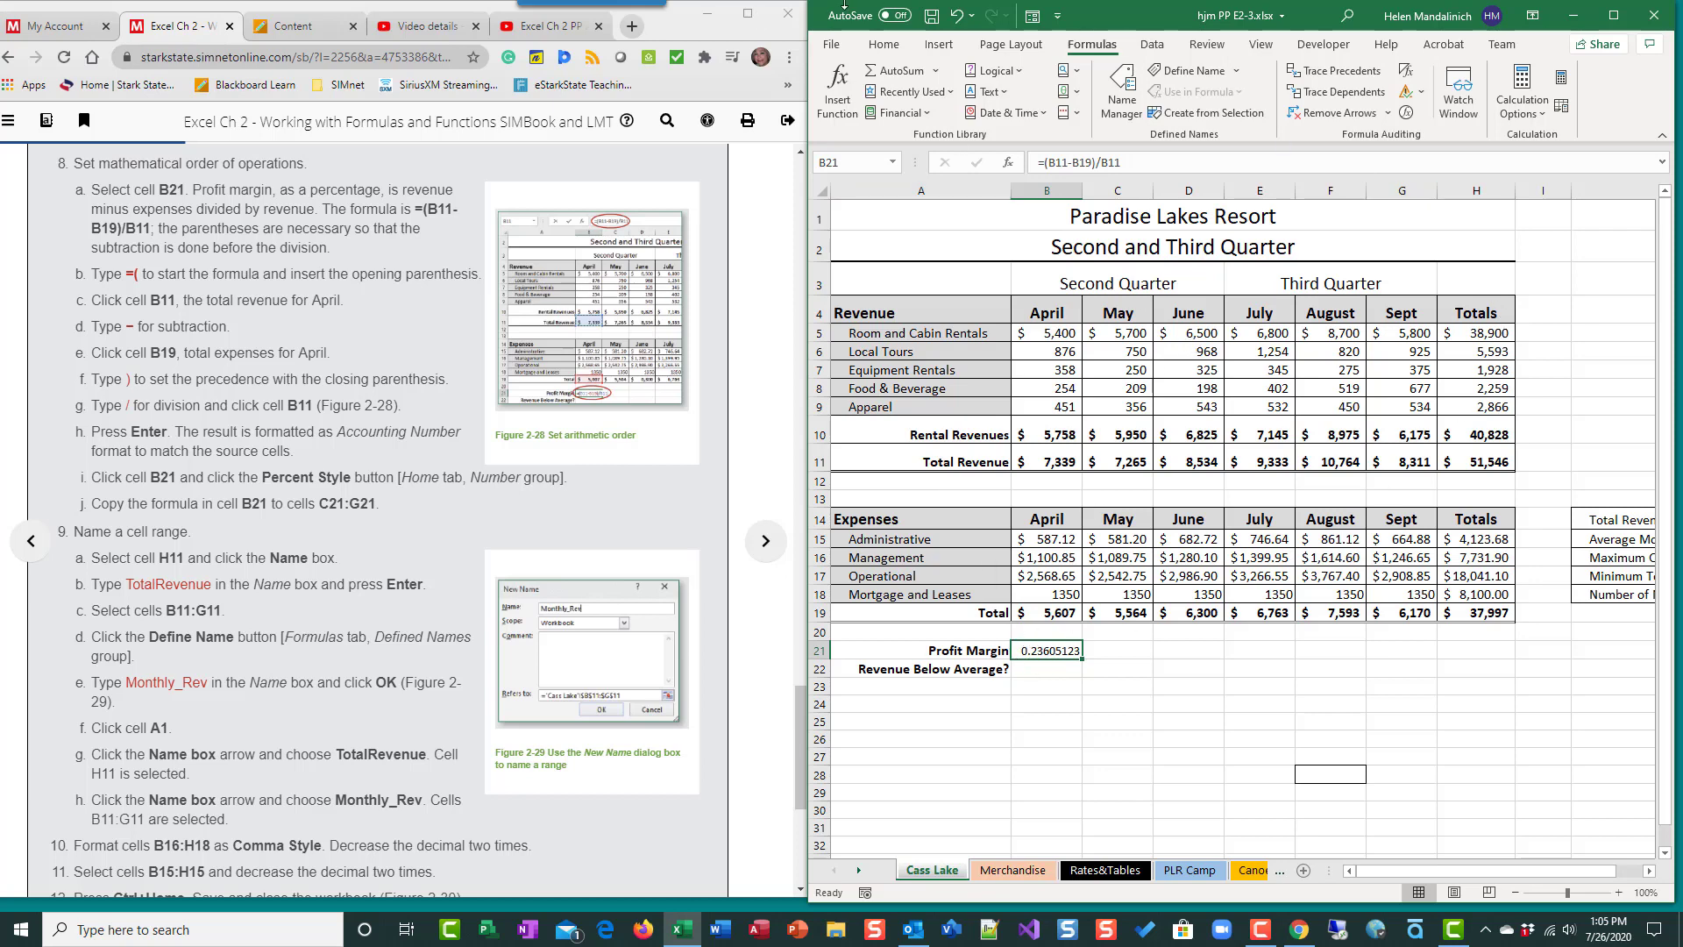
# Step: Apply Percent Style to the profit margin in B21 and copy its formula to C21:G21
pyautogui.click(884, 43)
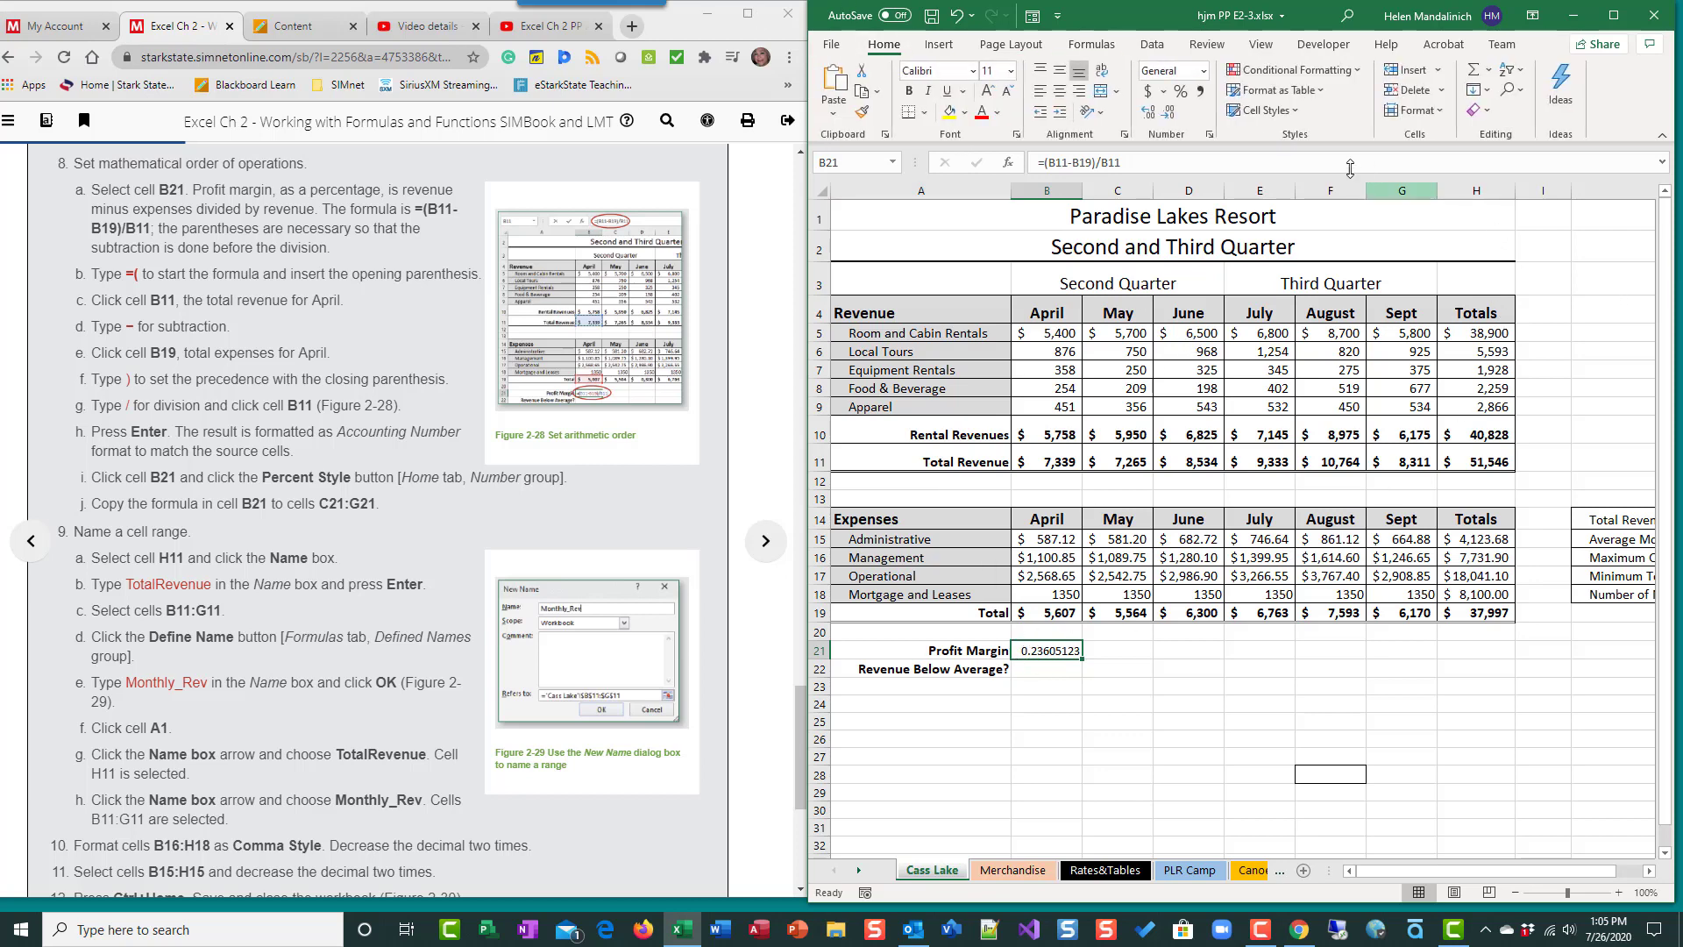
pyautogui.click(1182, 92)
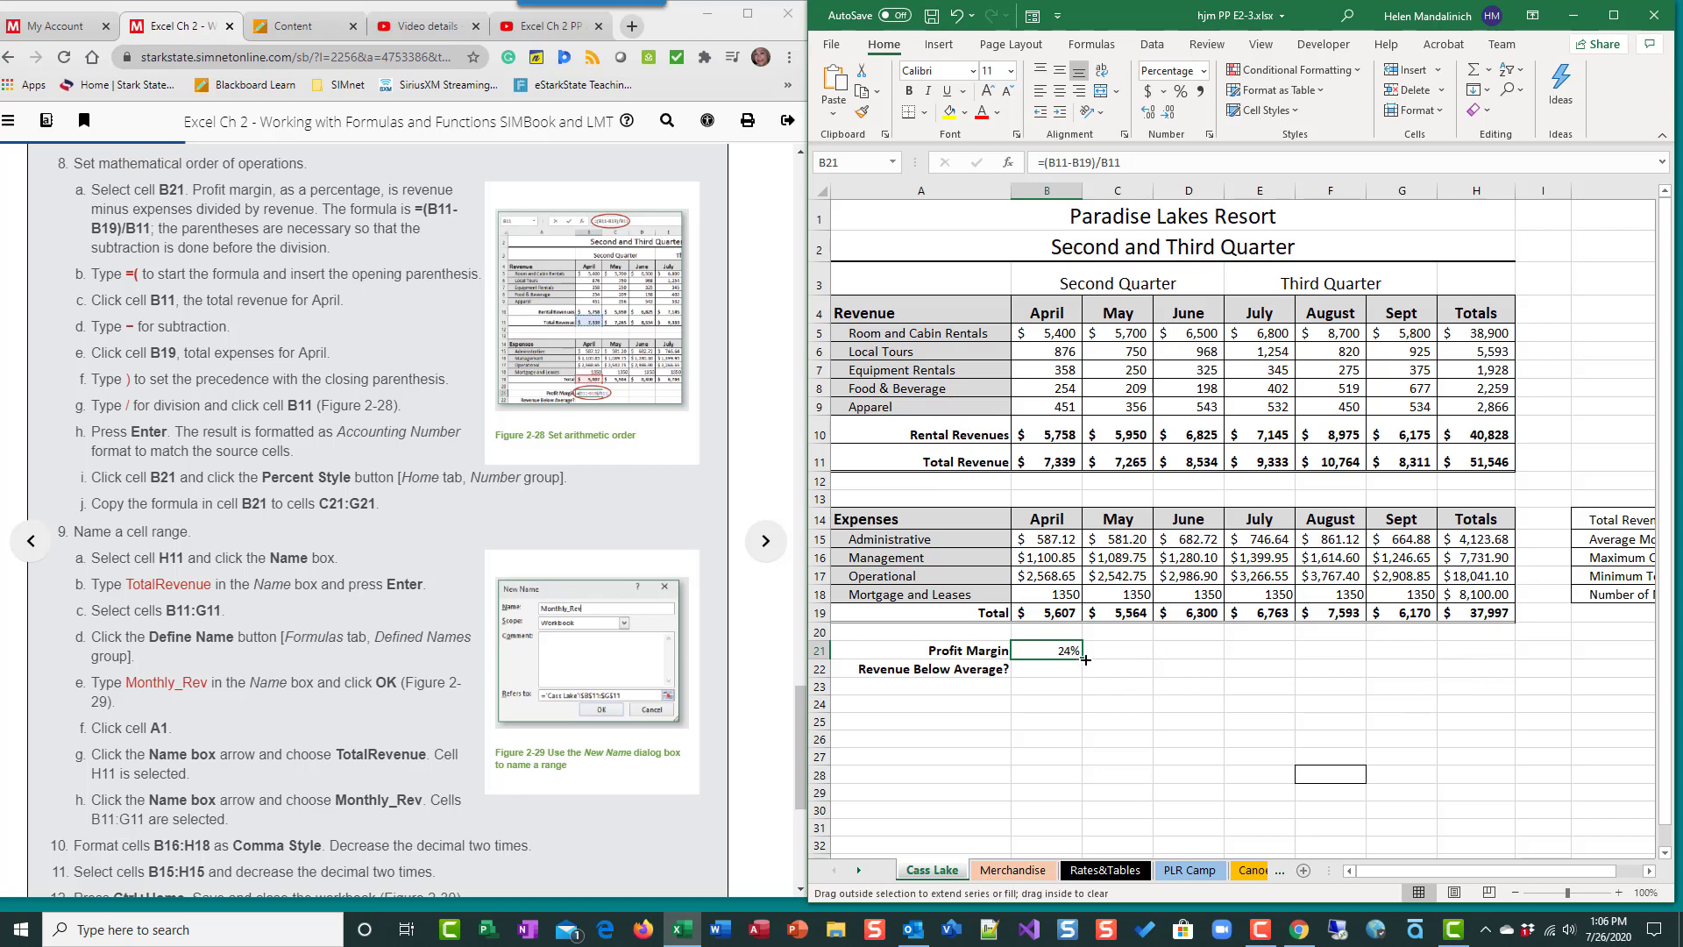
pyautogui.moveTo(1083, 662); pyautogui.dragTo(1425, 656)
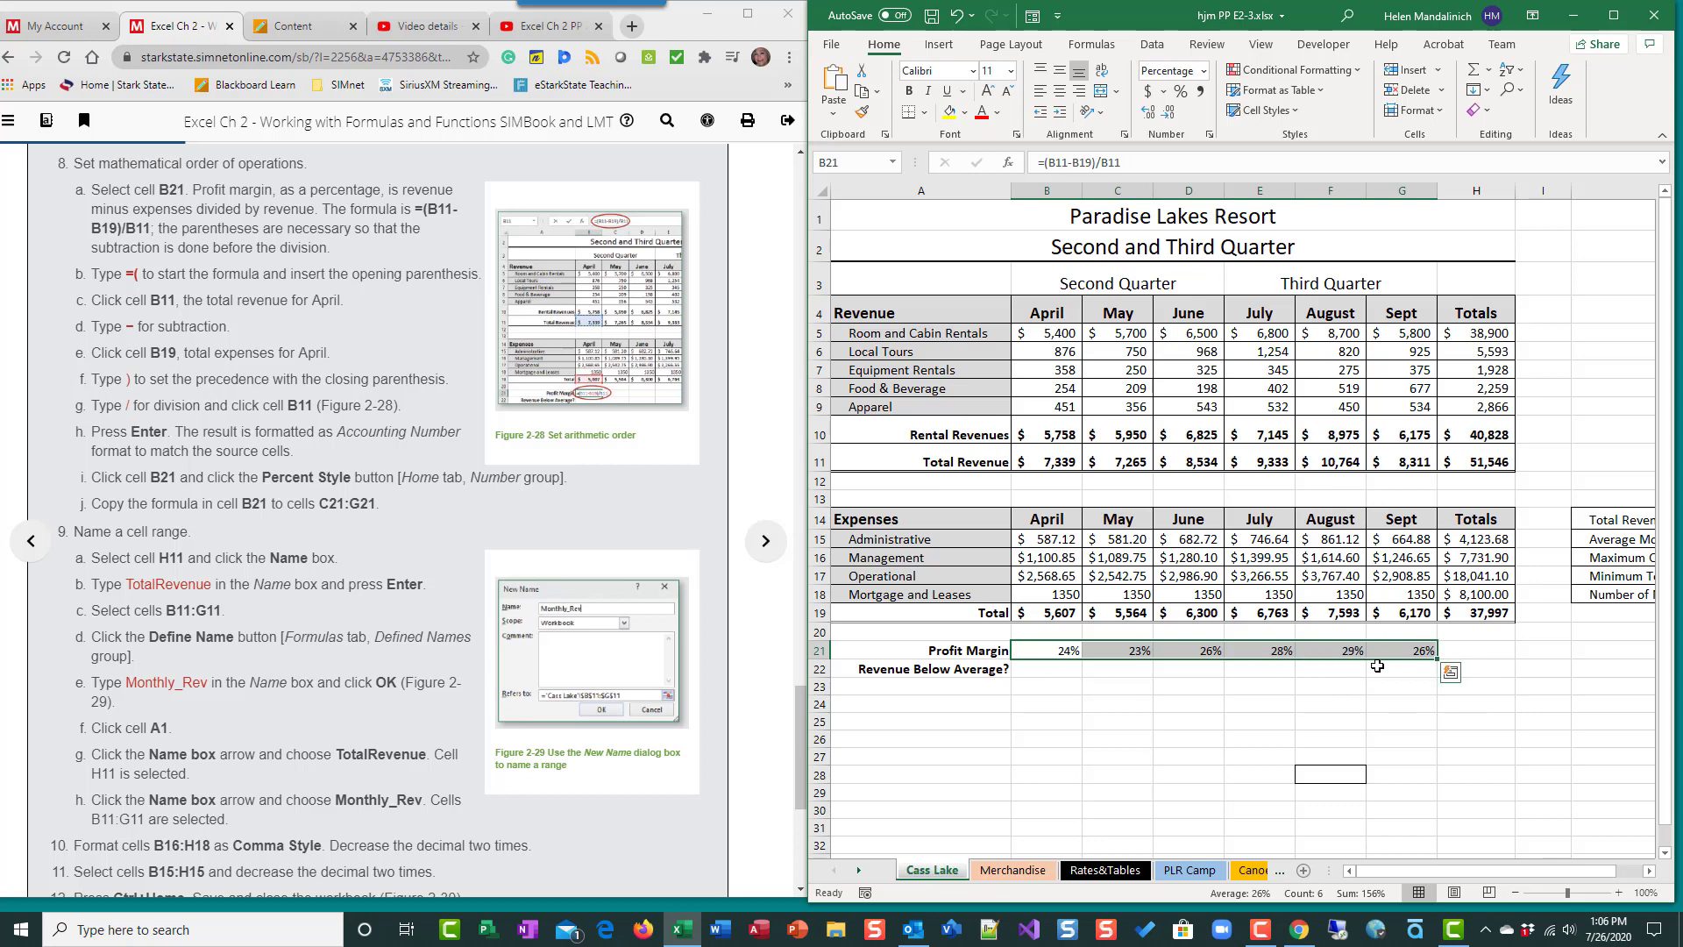
# Step: Name cell H11, the overall total revenue, TotalRevenue
pyautogui.scroll(-1, 347, 579)
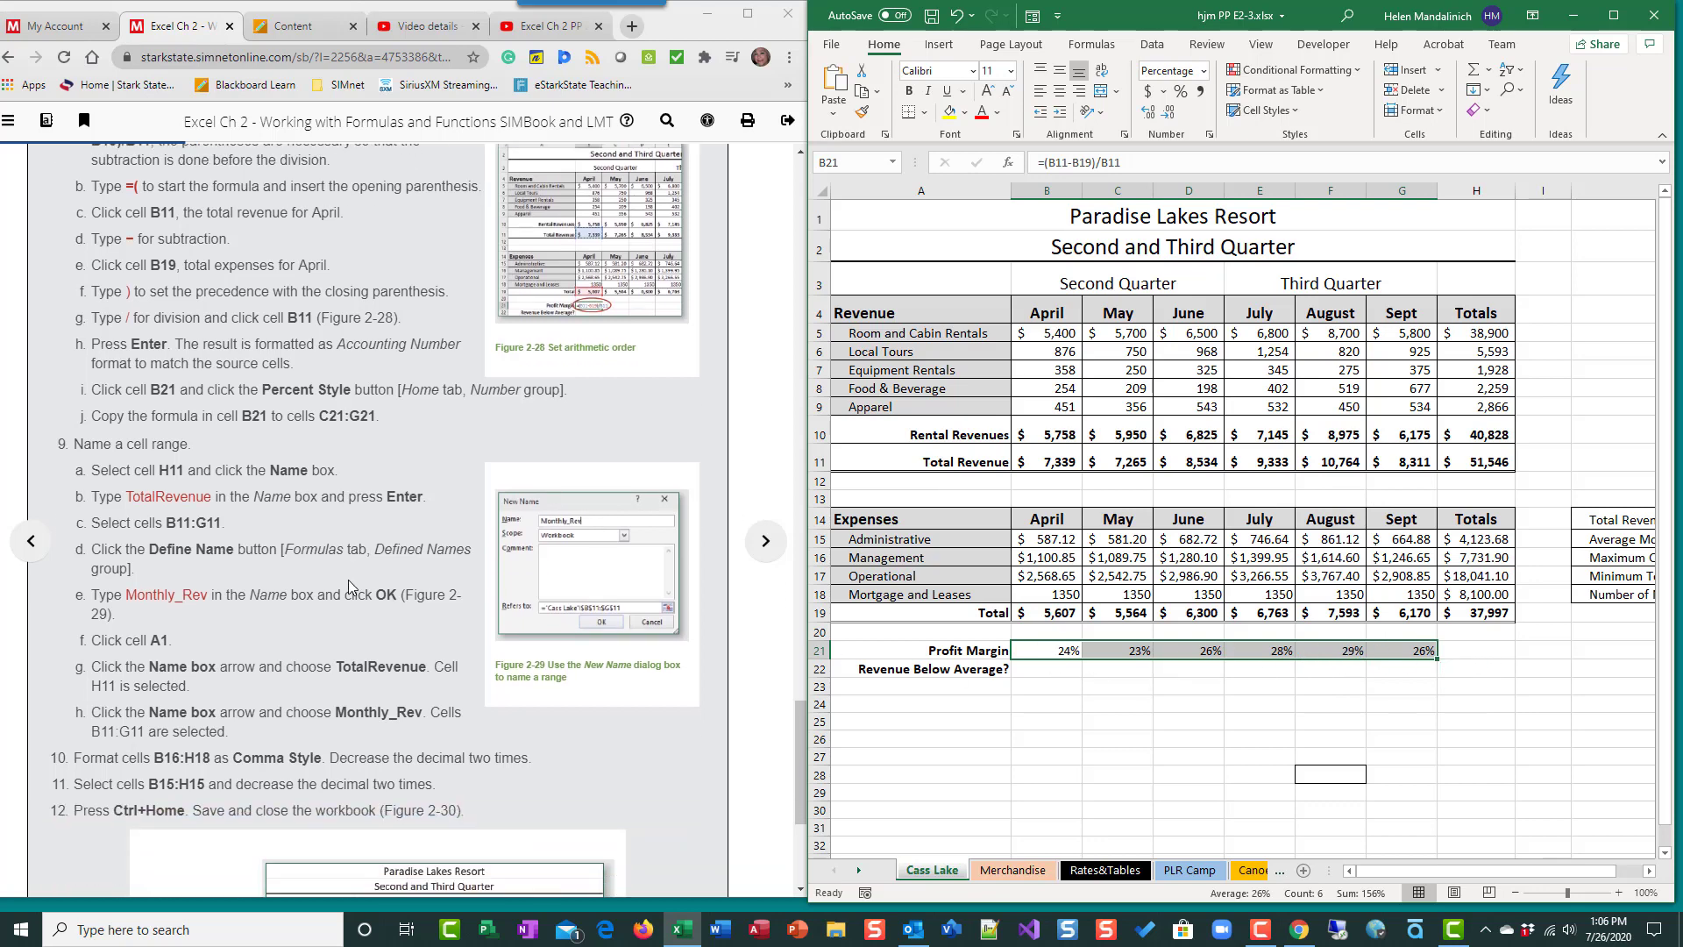
pyautogui.scroll(-1, 349, 581)
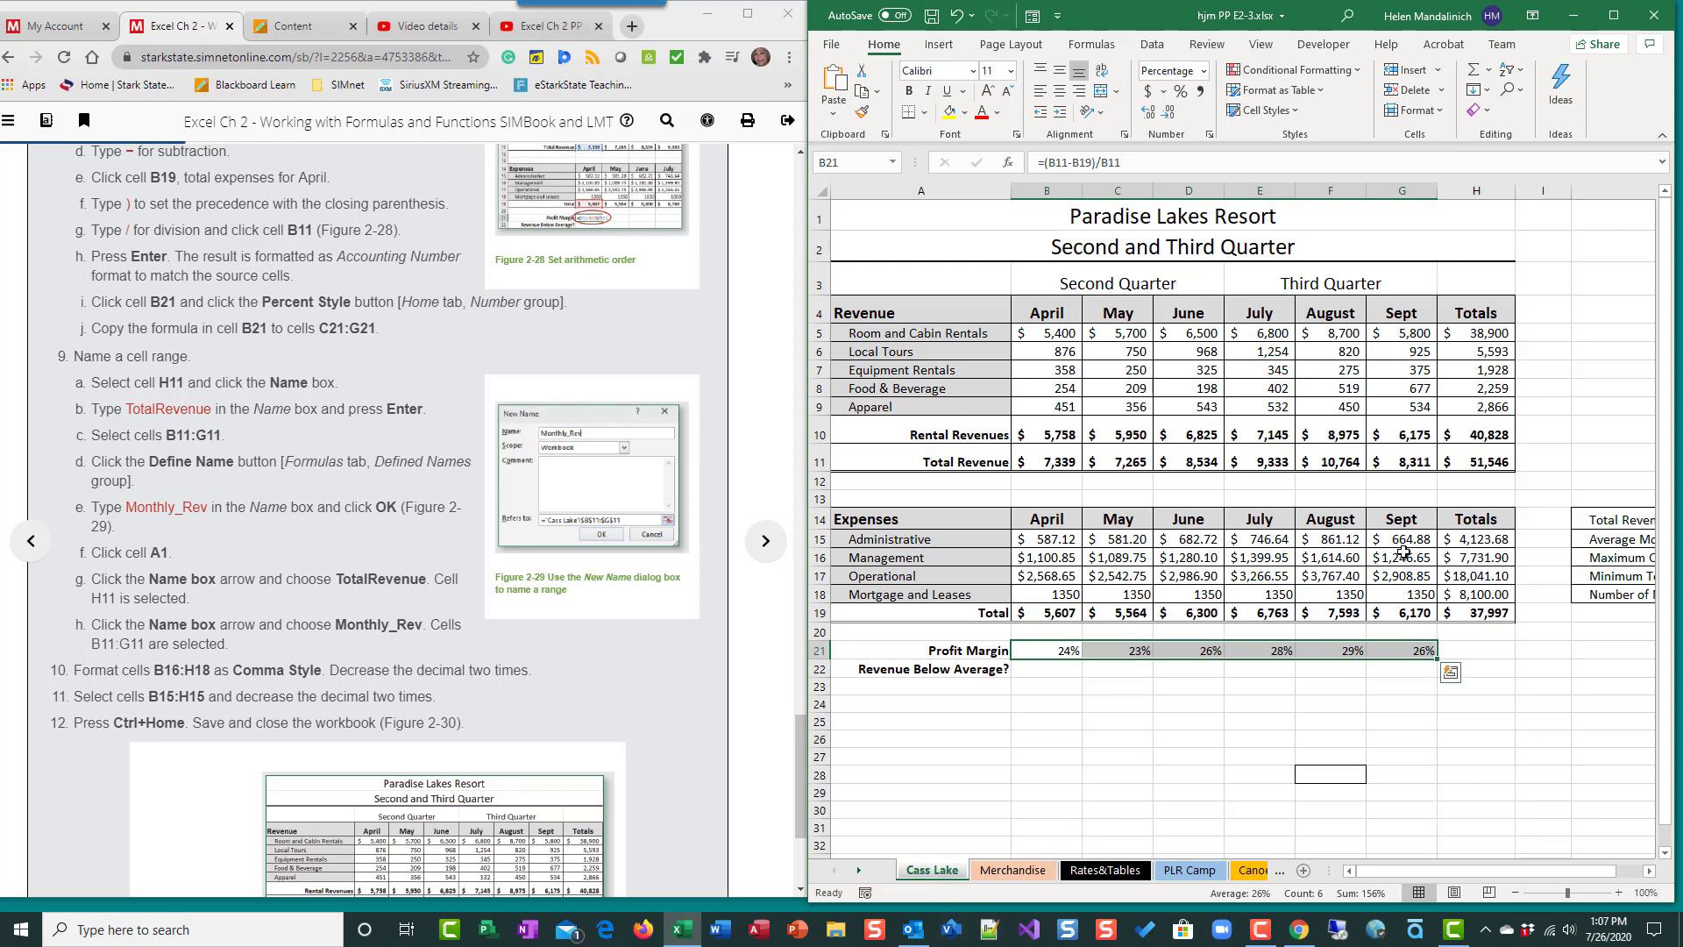
pyautogui.click(1474, 455)
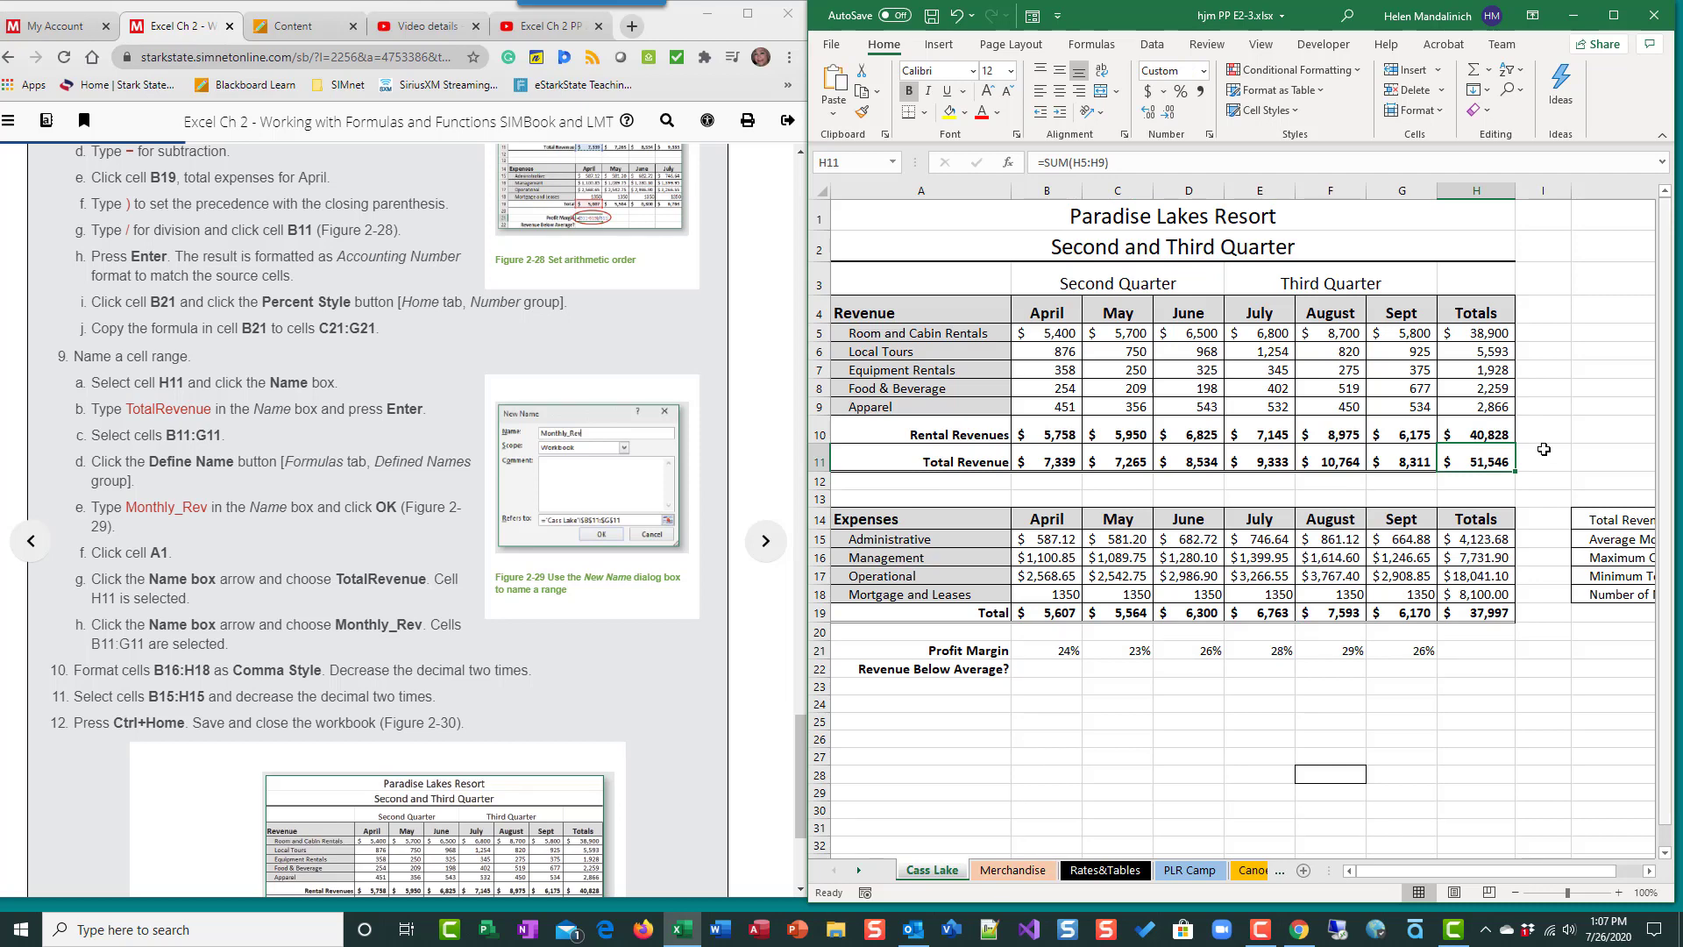
pyautogui.click(836, 162)
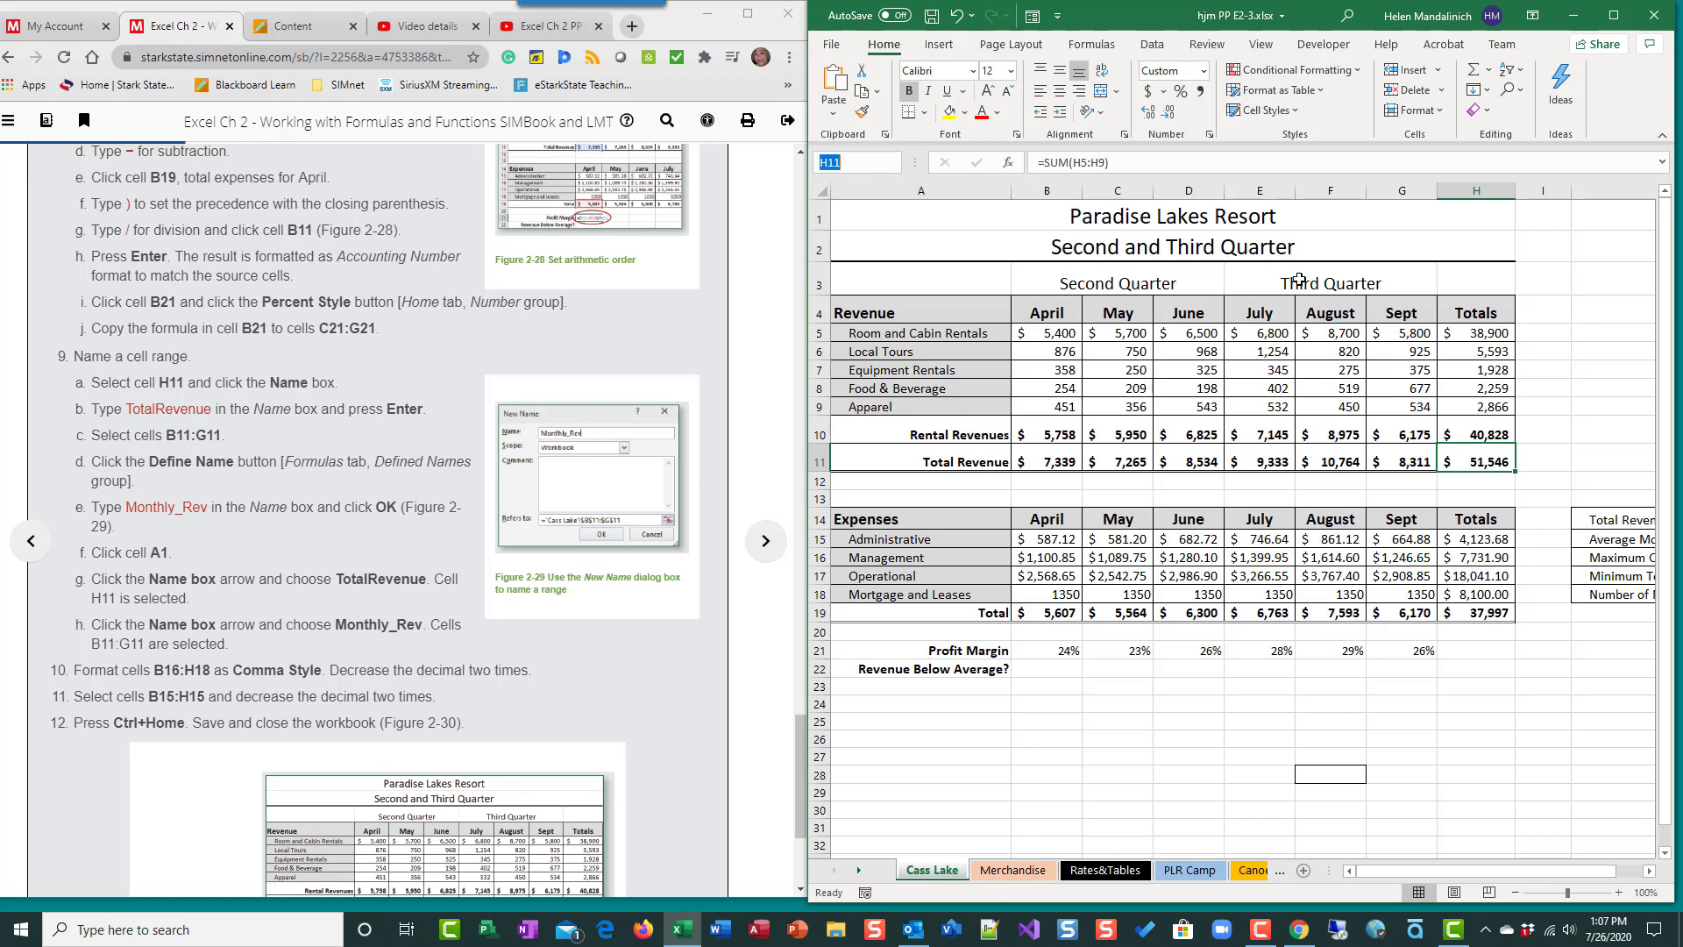
pyautogui.write('TotalRev')
pyautogui.write('enue')
pyautogui.press('Return')
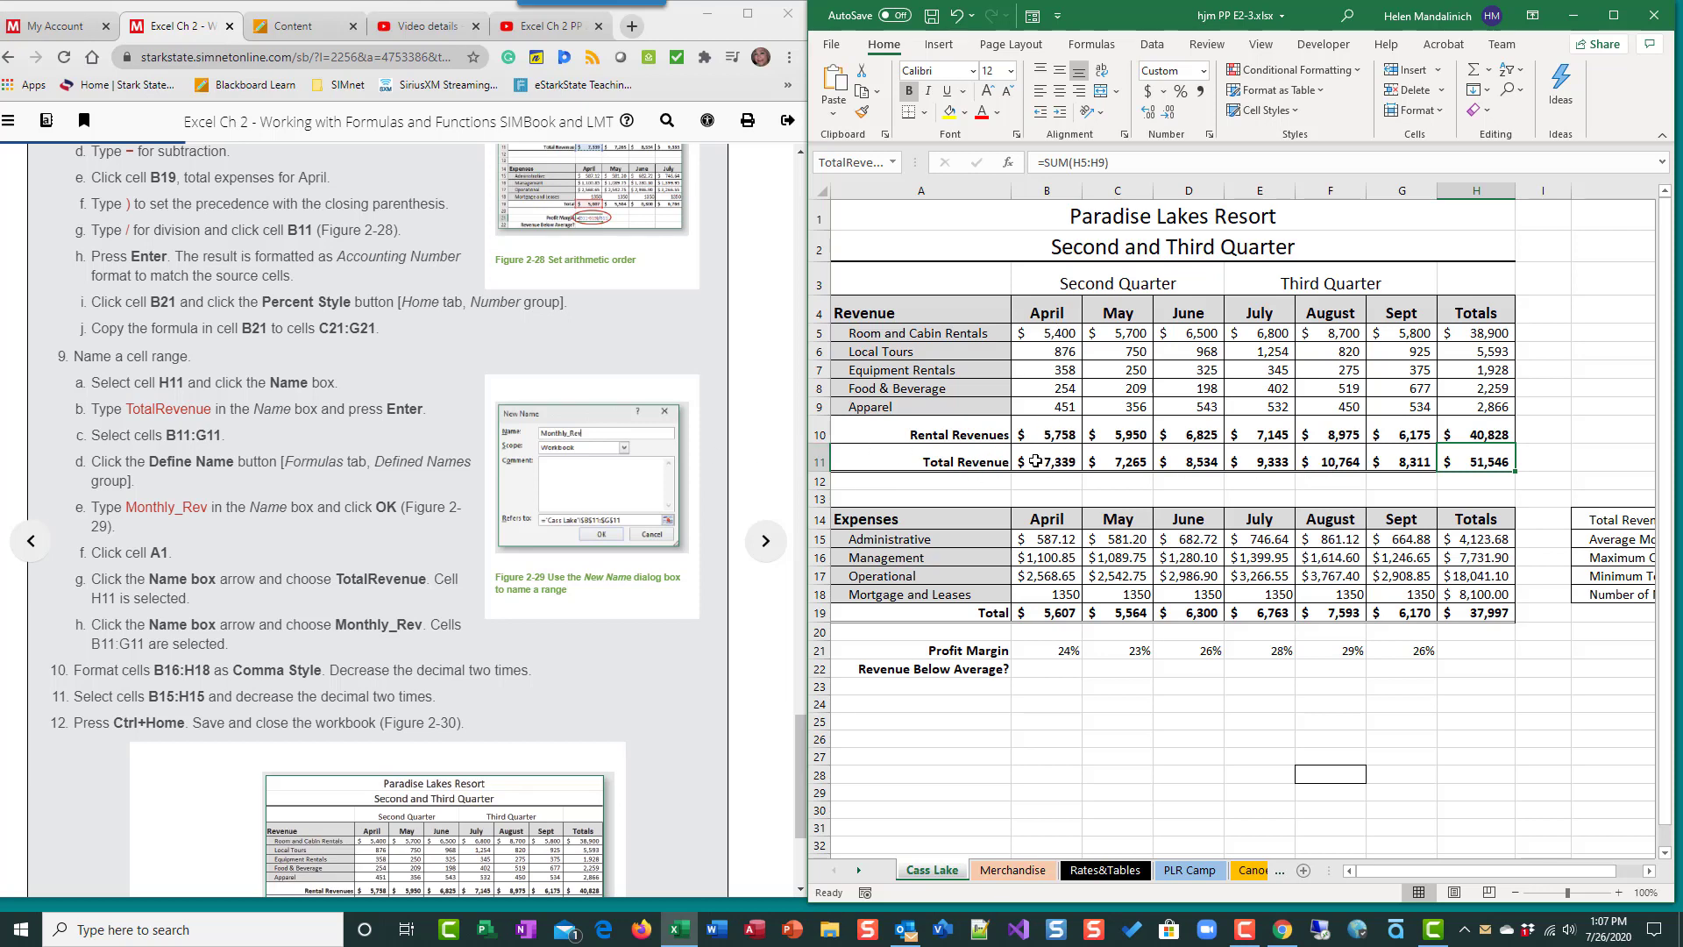
# Step: Name the monthly total revenue range B11:G11 Monthly_Rev
pyautogui.moveTo(1036, 461); pyautogui.dragTo(1429, 466)
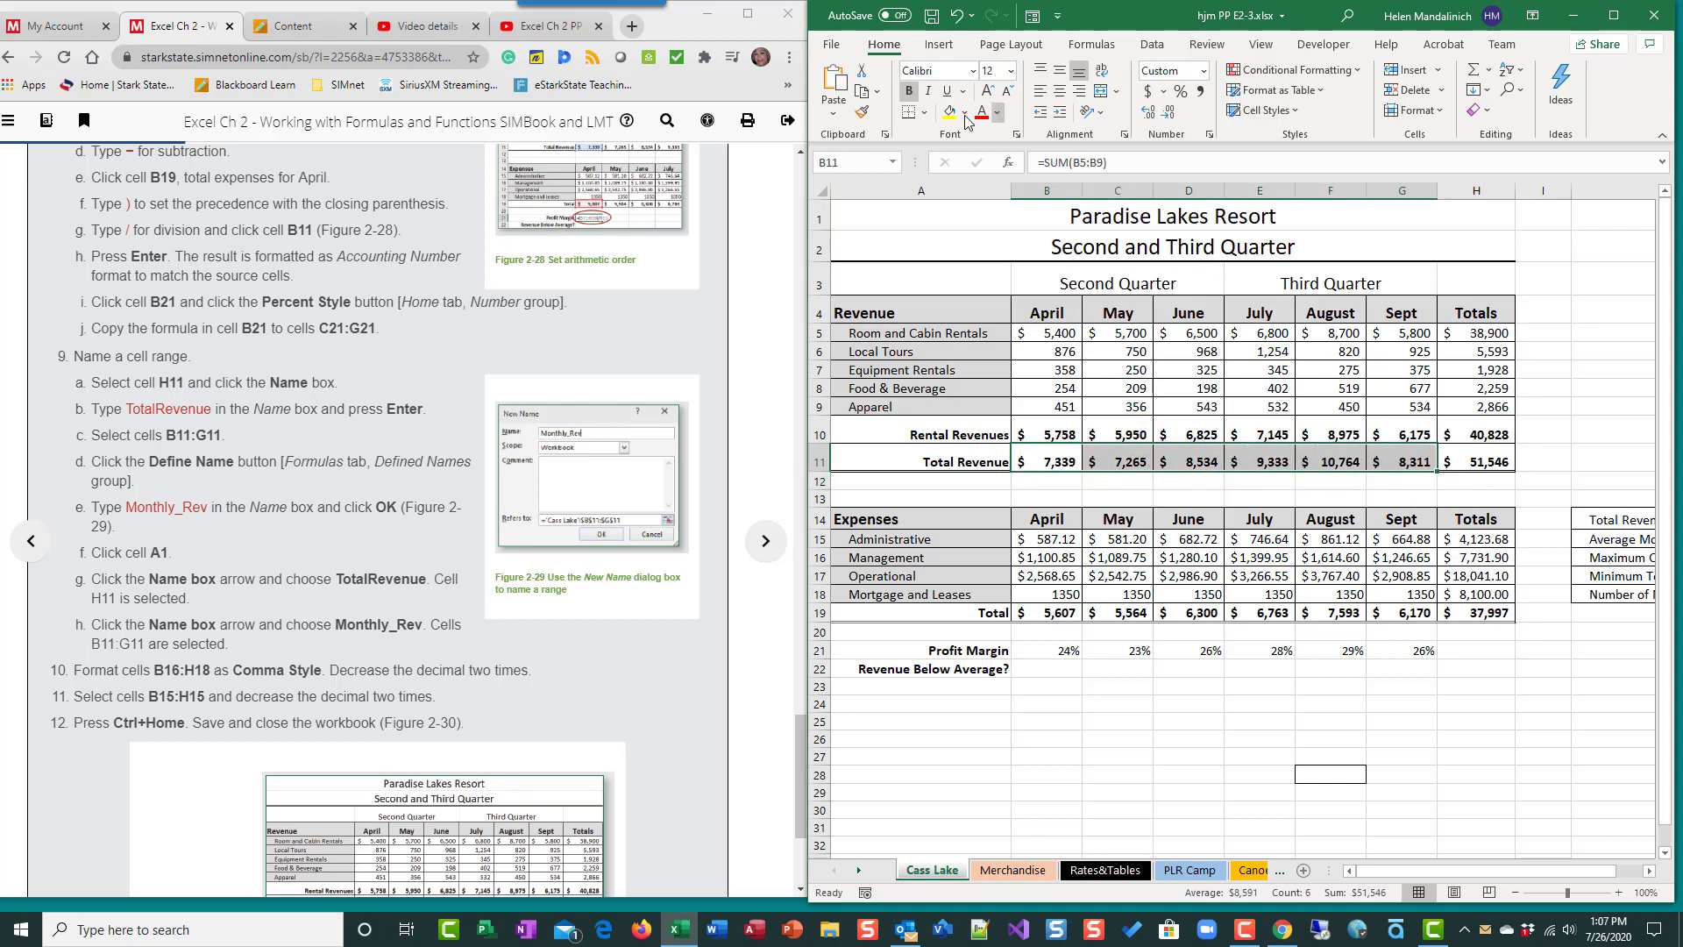
pyautogui.click(855, 161)
pyautogui.write('M')
pyautogui.write('onthly')
pyautogui.write('_Rev')
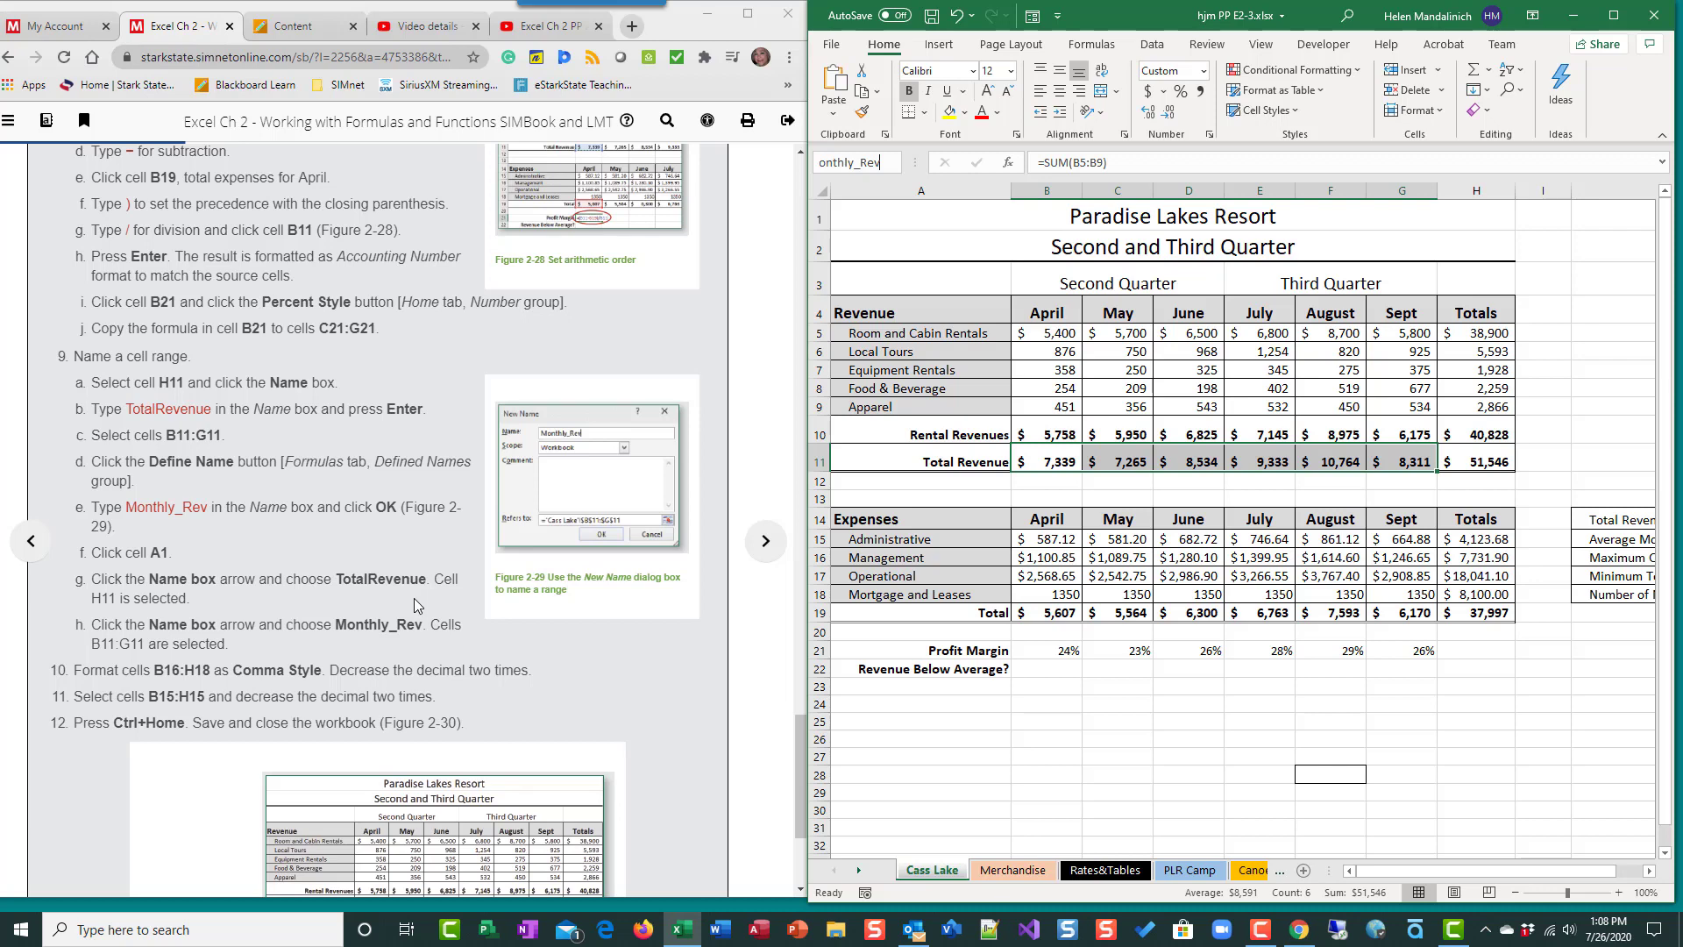
pyautogui.press('Return')
# Step: Remove the stray border from cell F28
pyautogui.click(1260, 739)
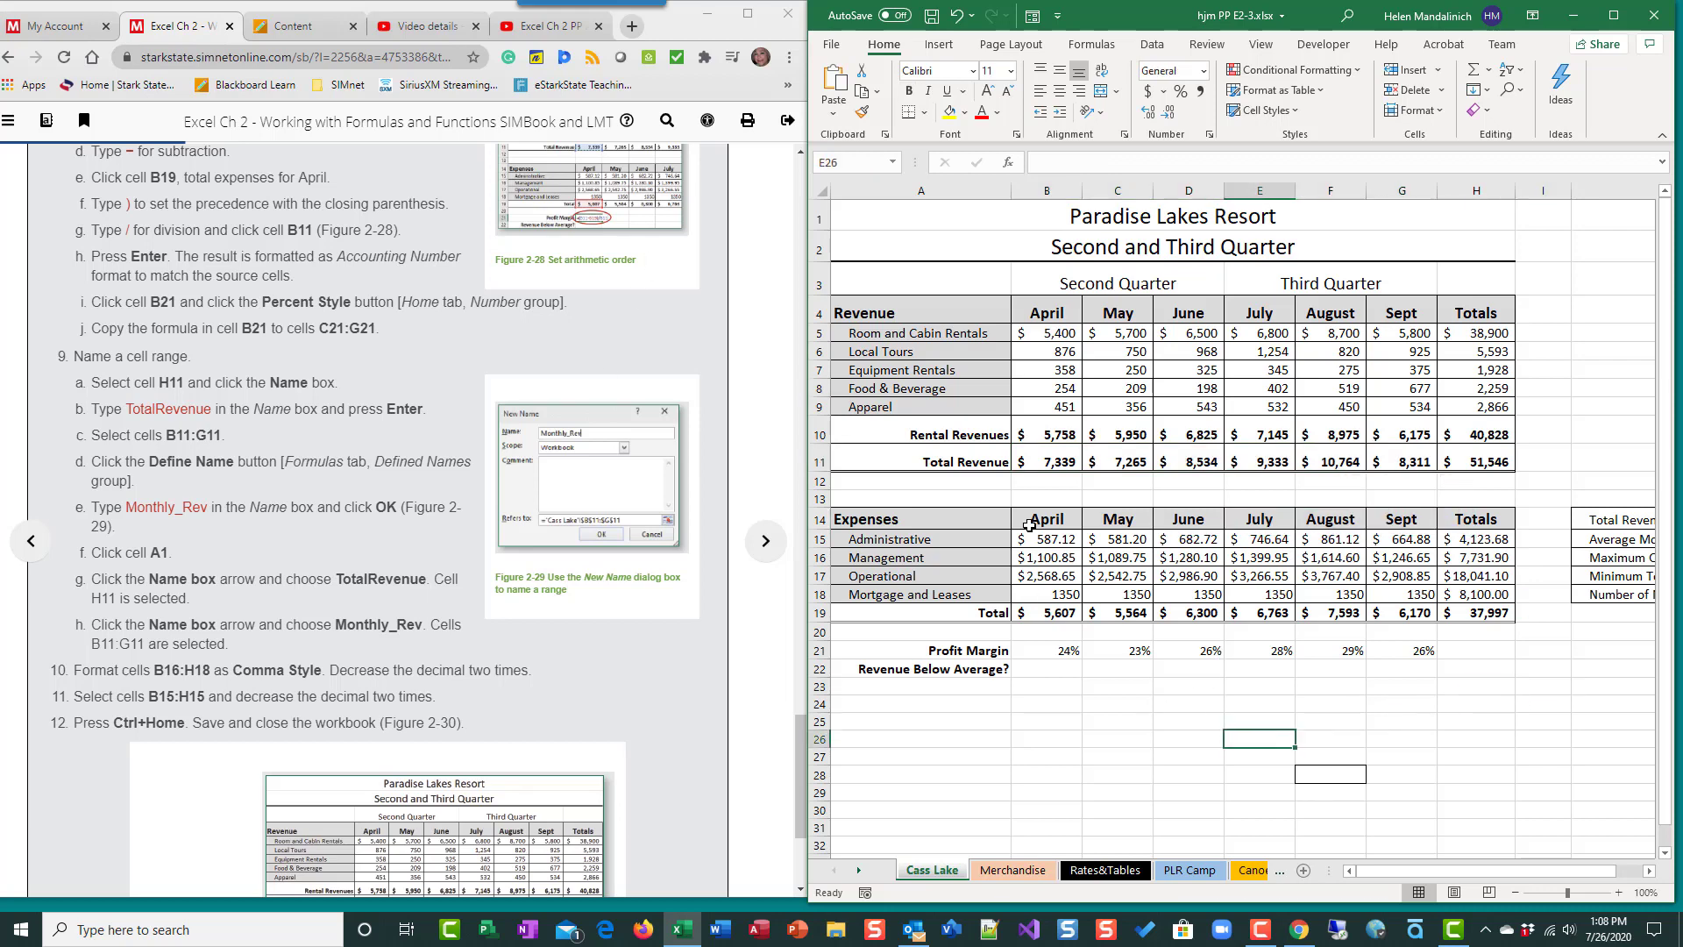
pyautogui.click(1129, 755)
pyautogui.click(1310, 755)
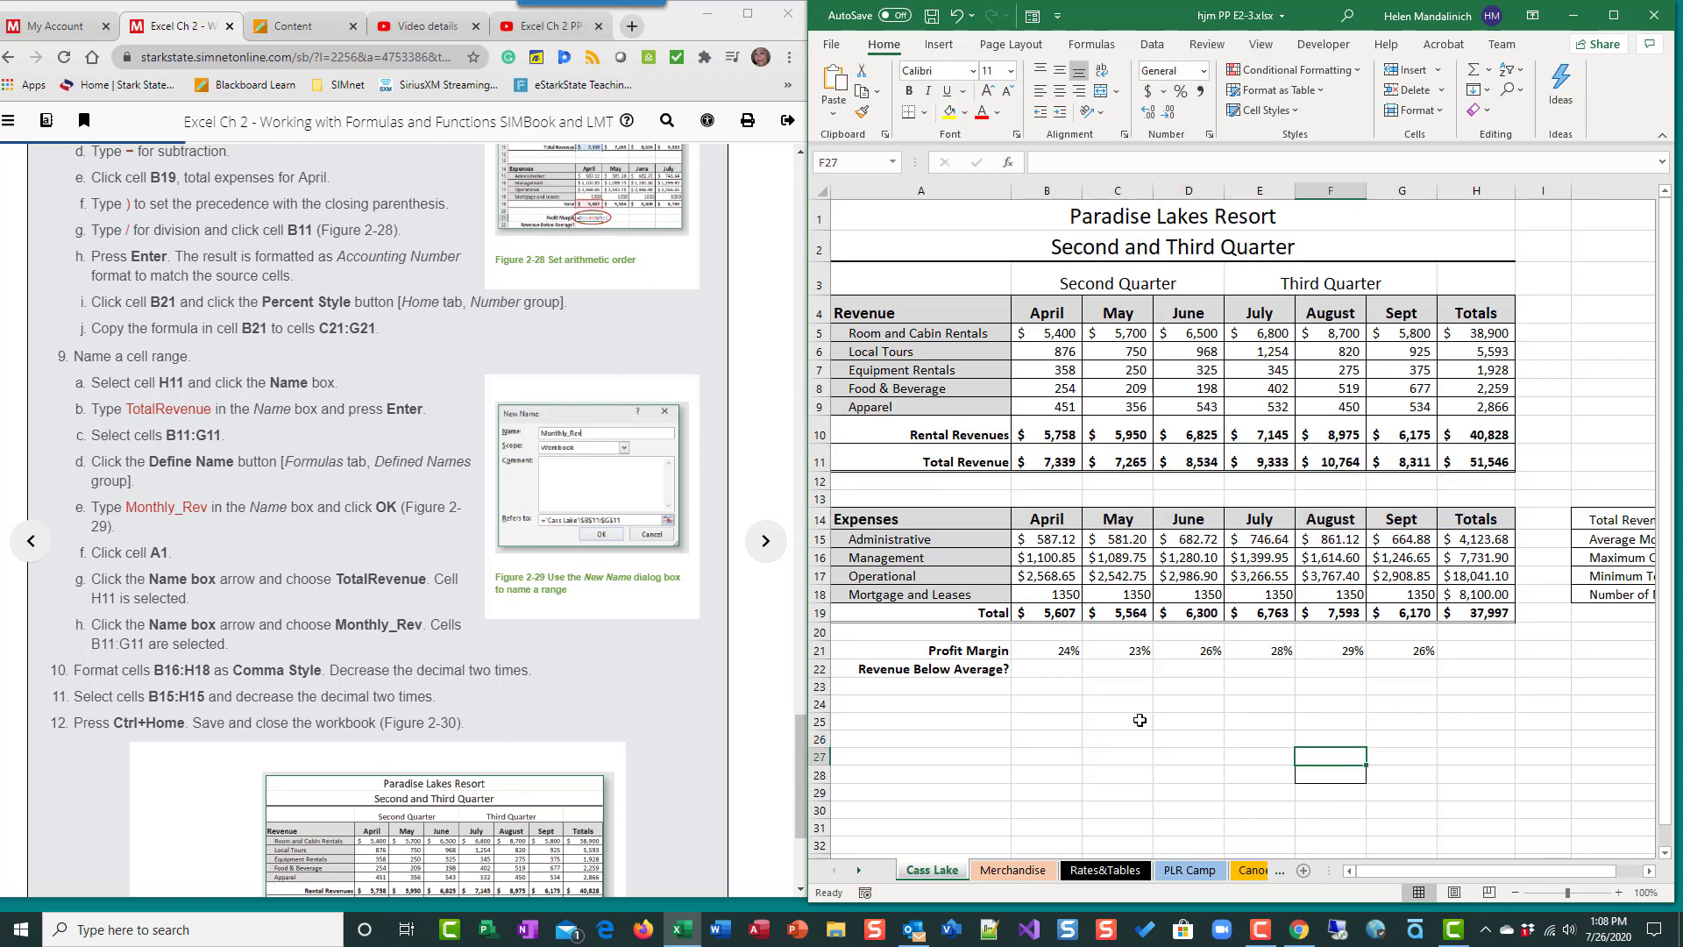
pyautogui.click(1364, 777)
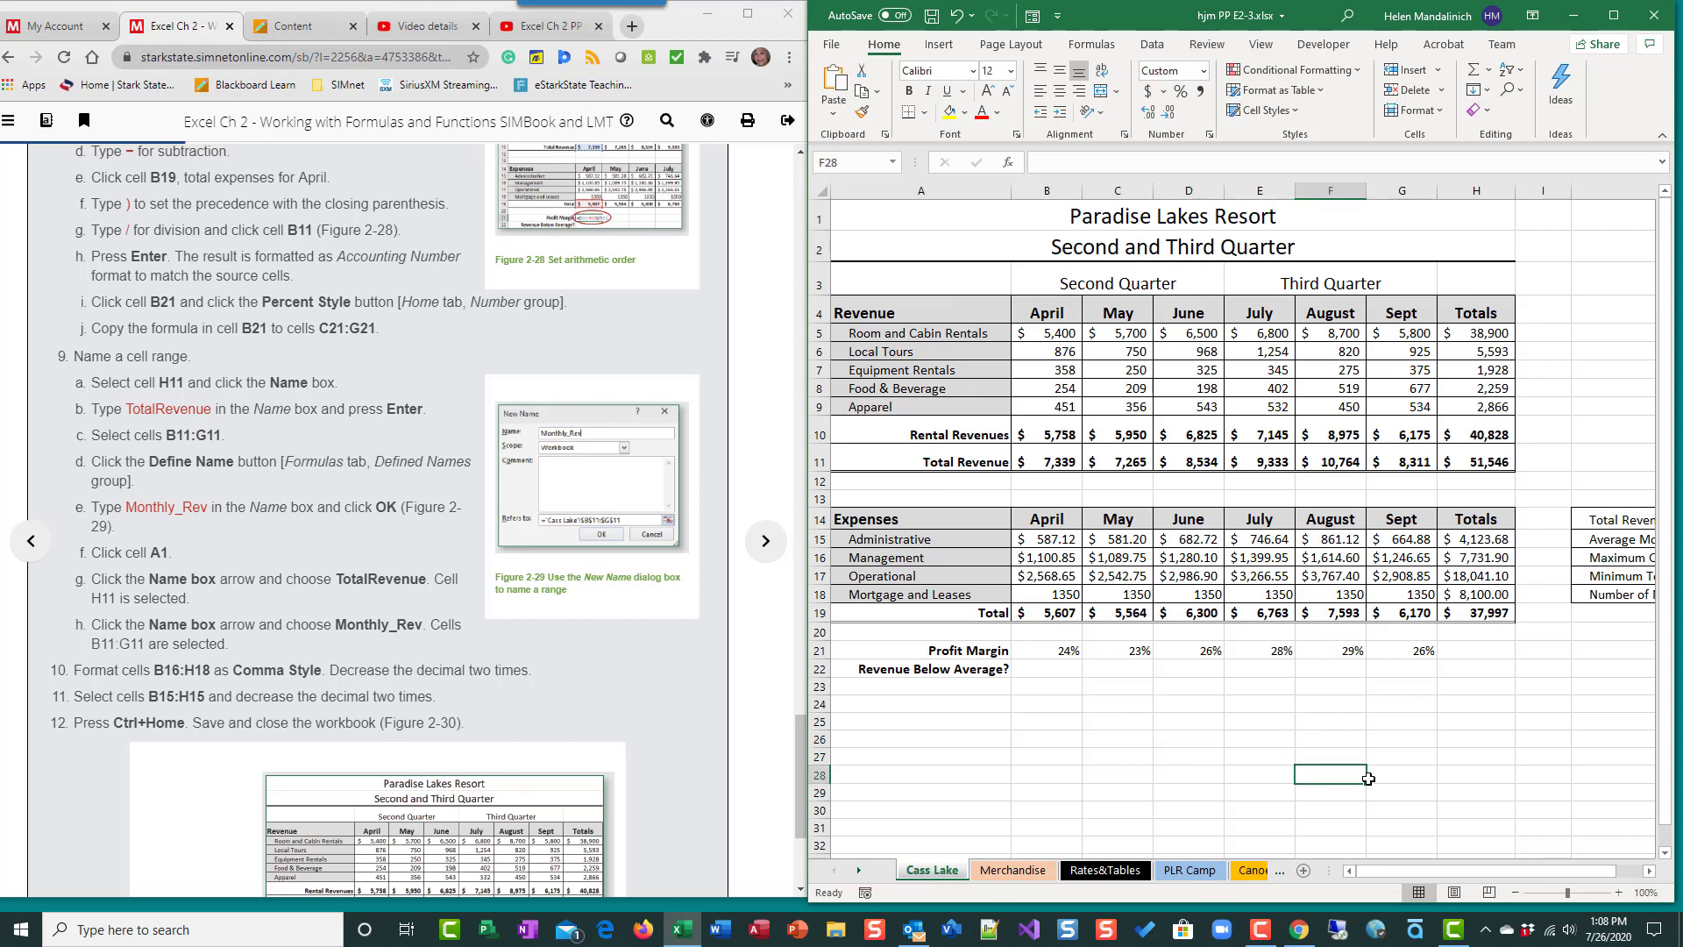
pyautogui.click(925, 113)
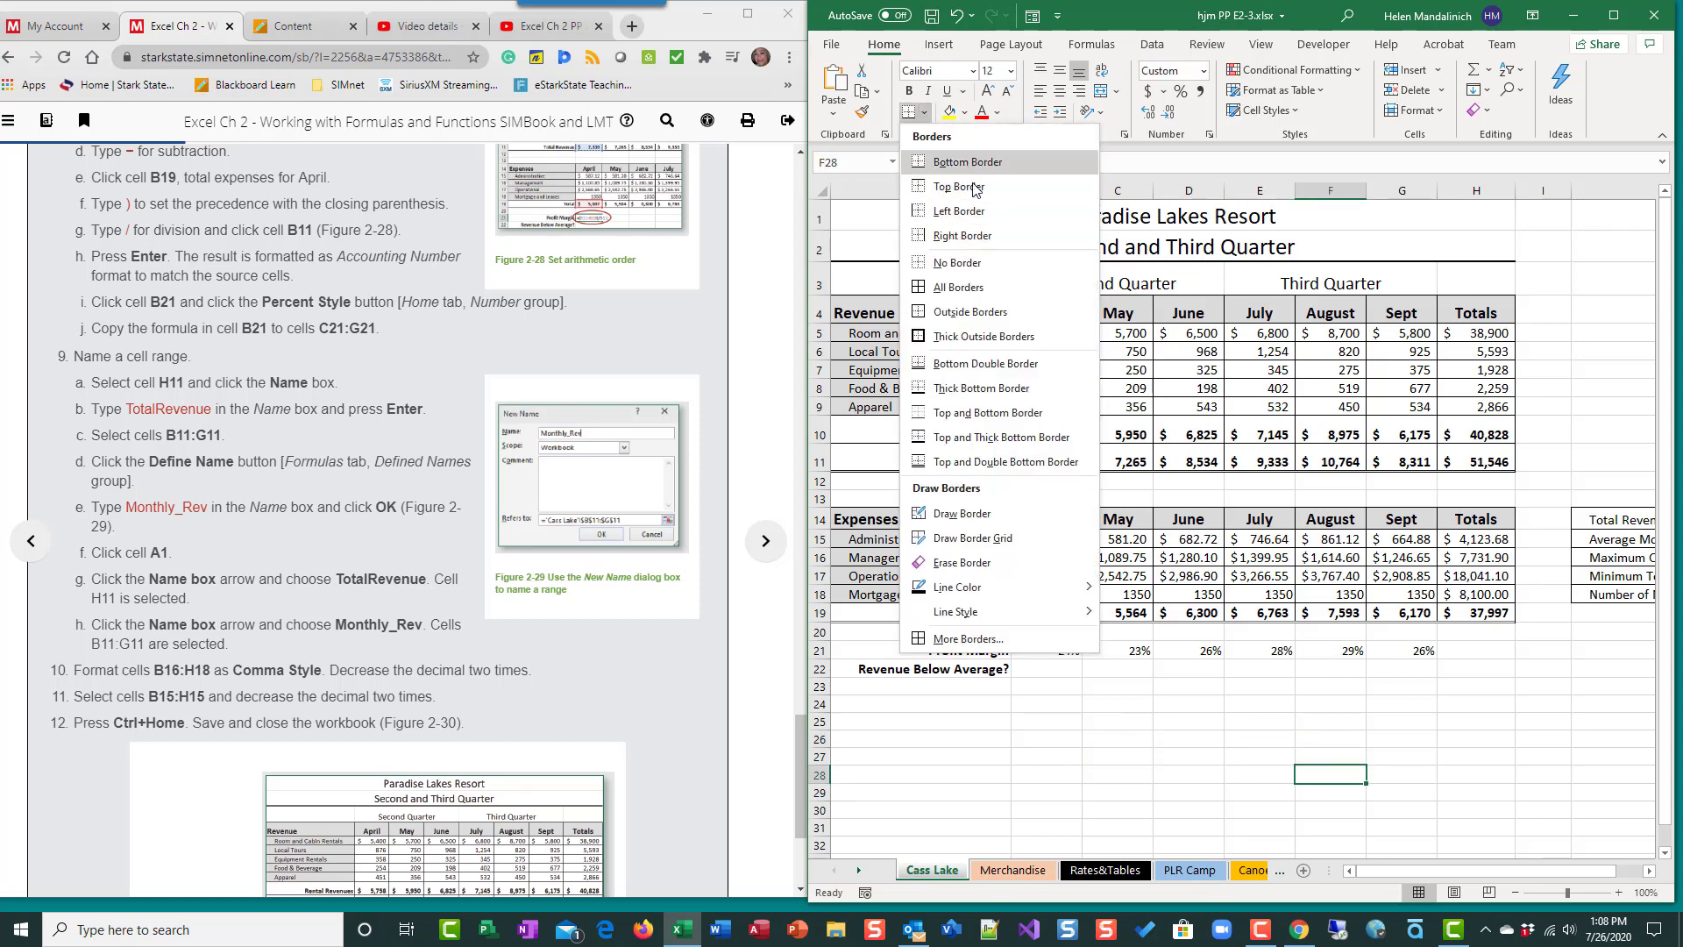
pyautogui.click(1268, 758)
pyautogui.click(1060, 703)
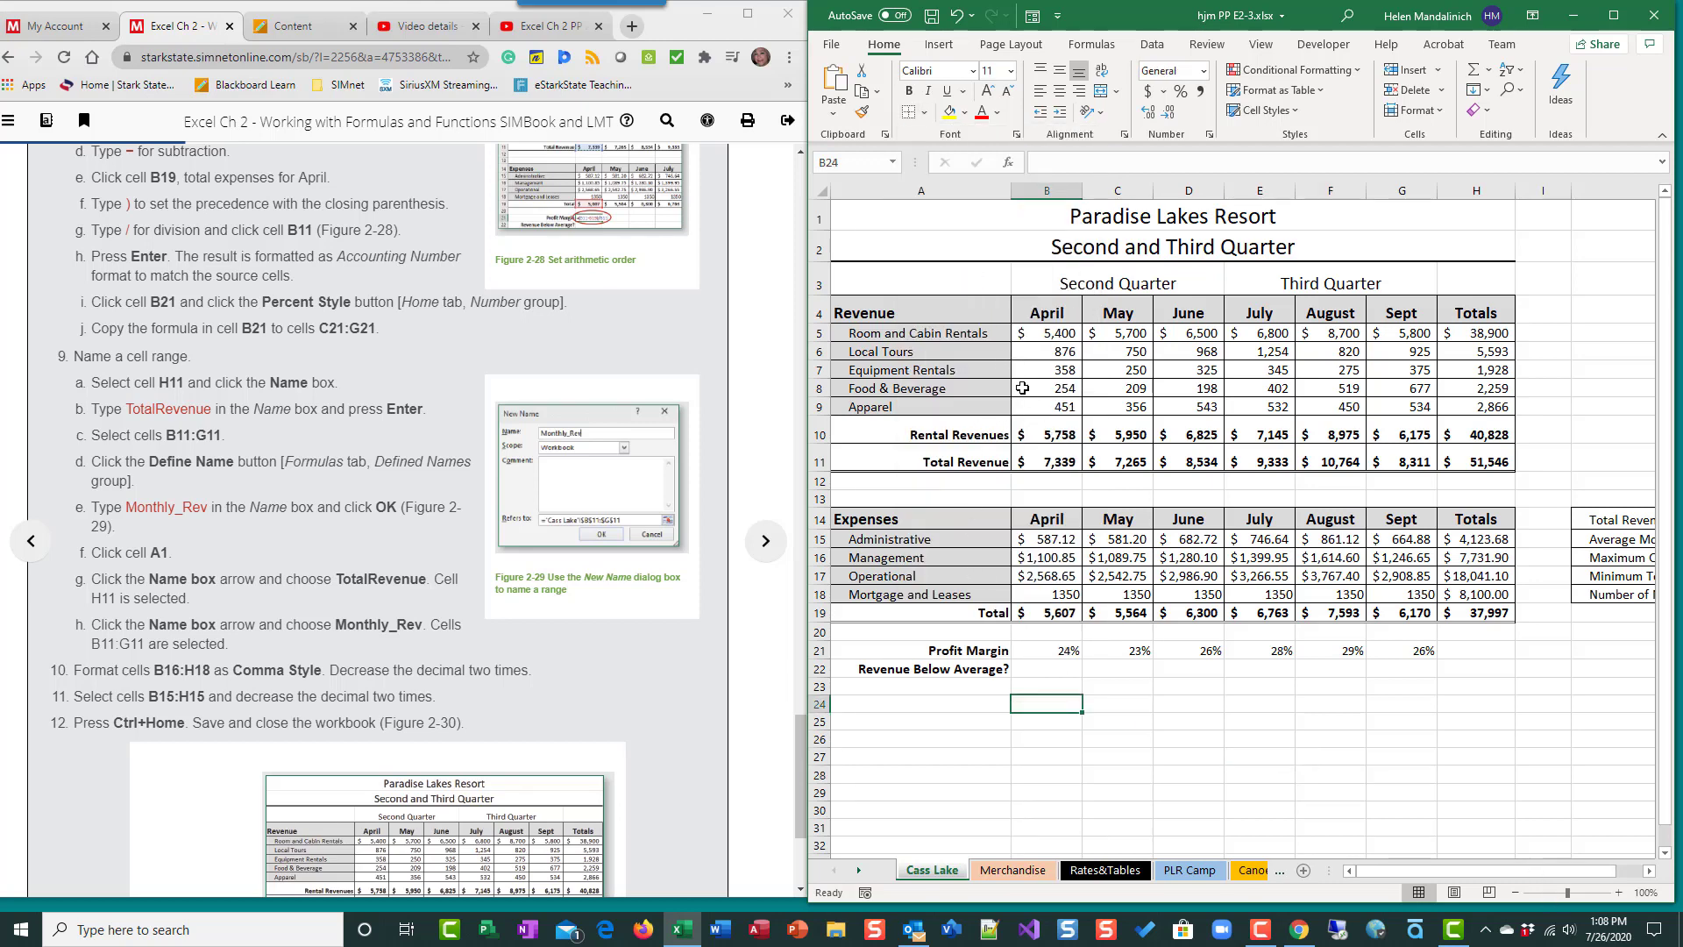
# Step: Go to the named ranges TotalRevenue and Monthly_Rev to check which cells each one refers to
pyautogui.click(896, 168)
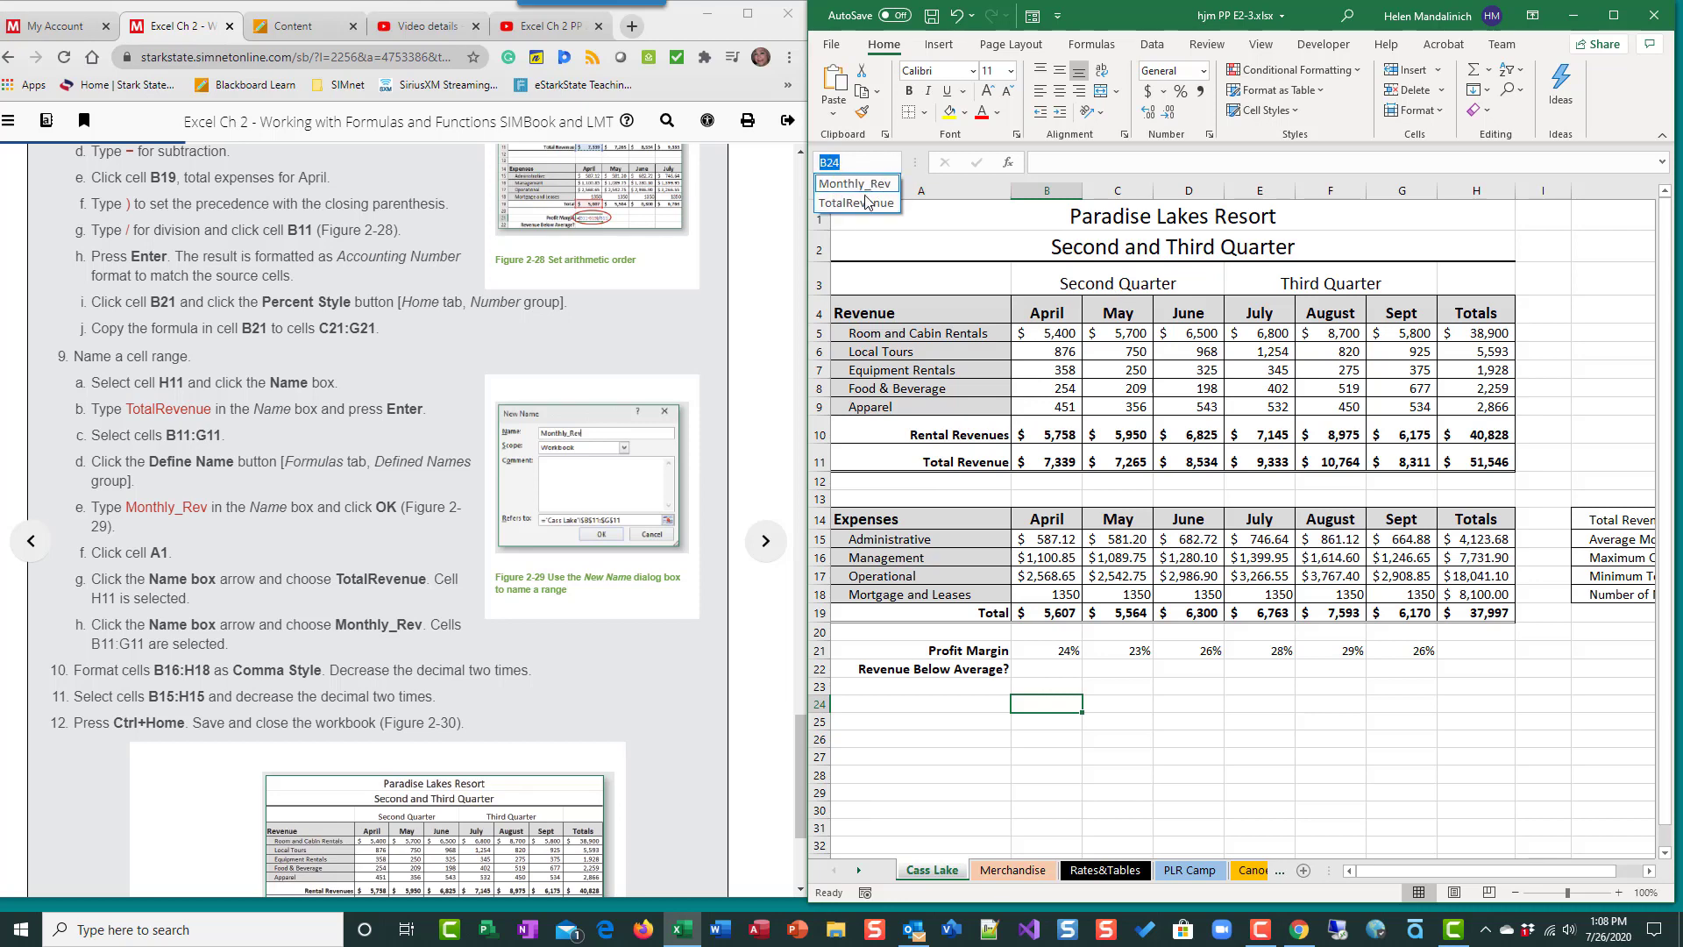
pyautogui.click(863, 203)
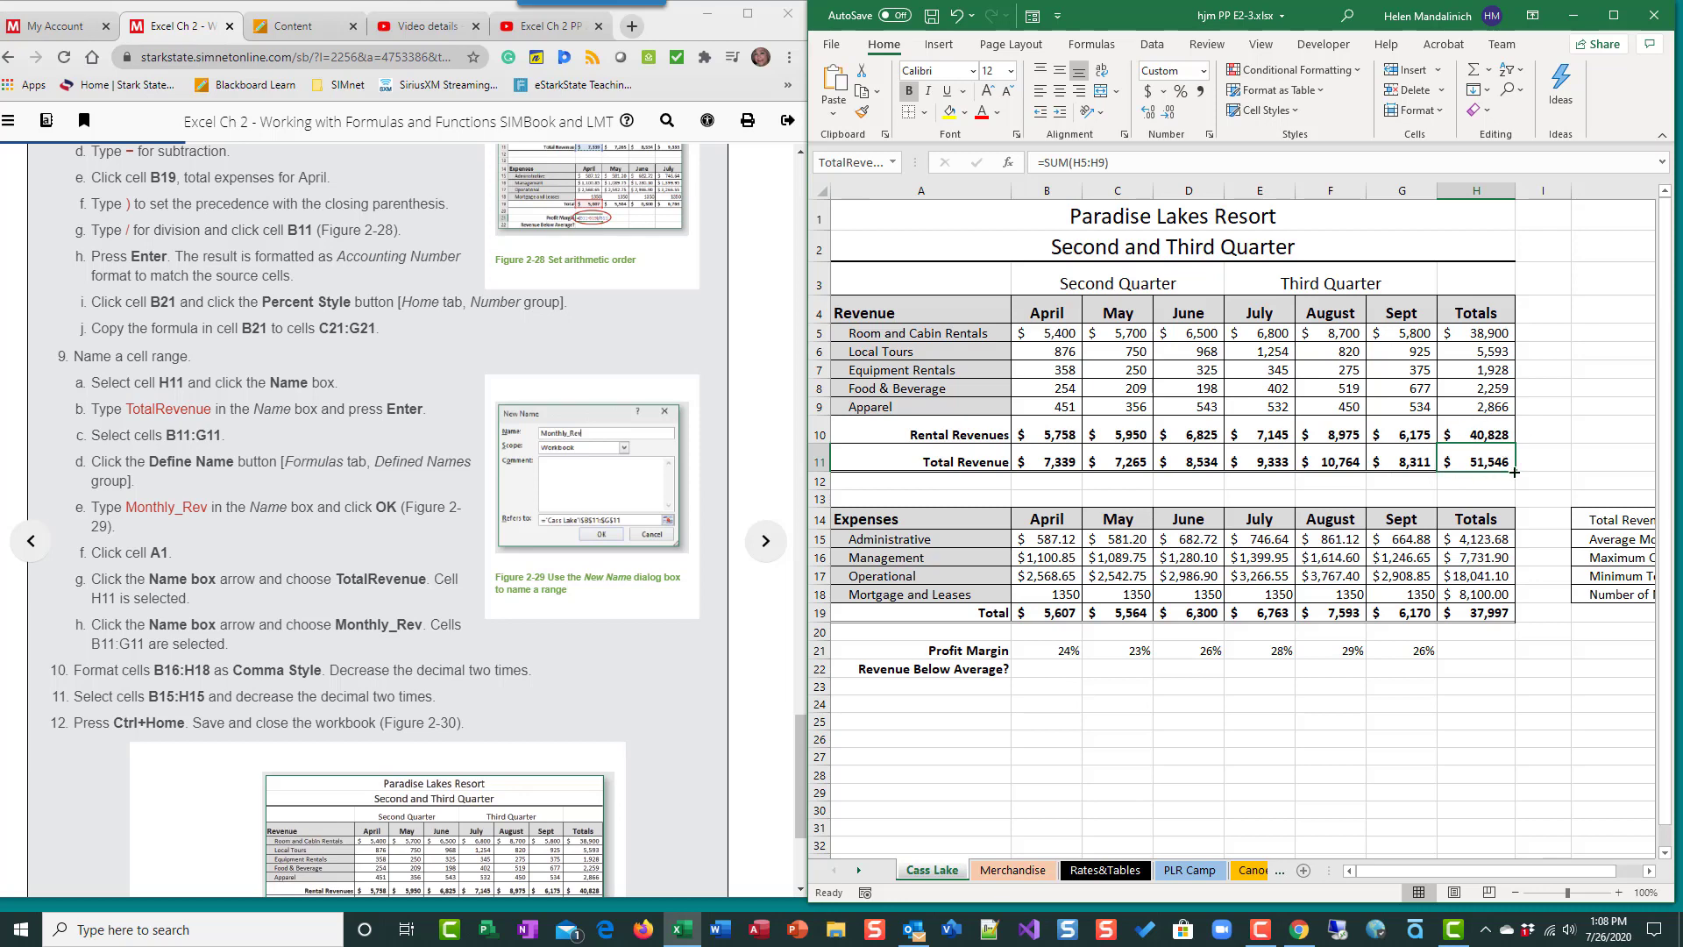
pyautogui.click(883, 157)
pyautogui.click(892, 162)
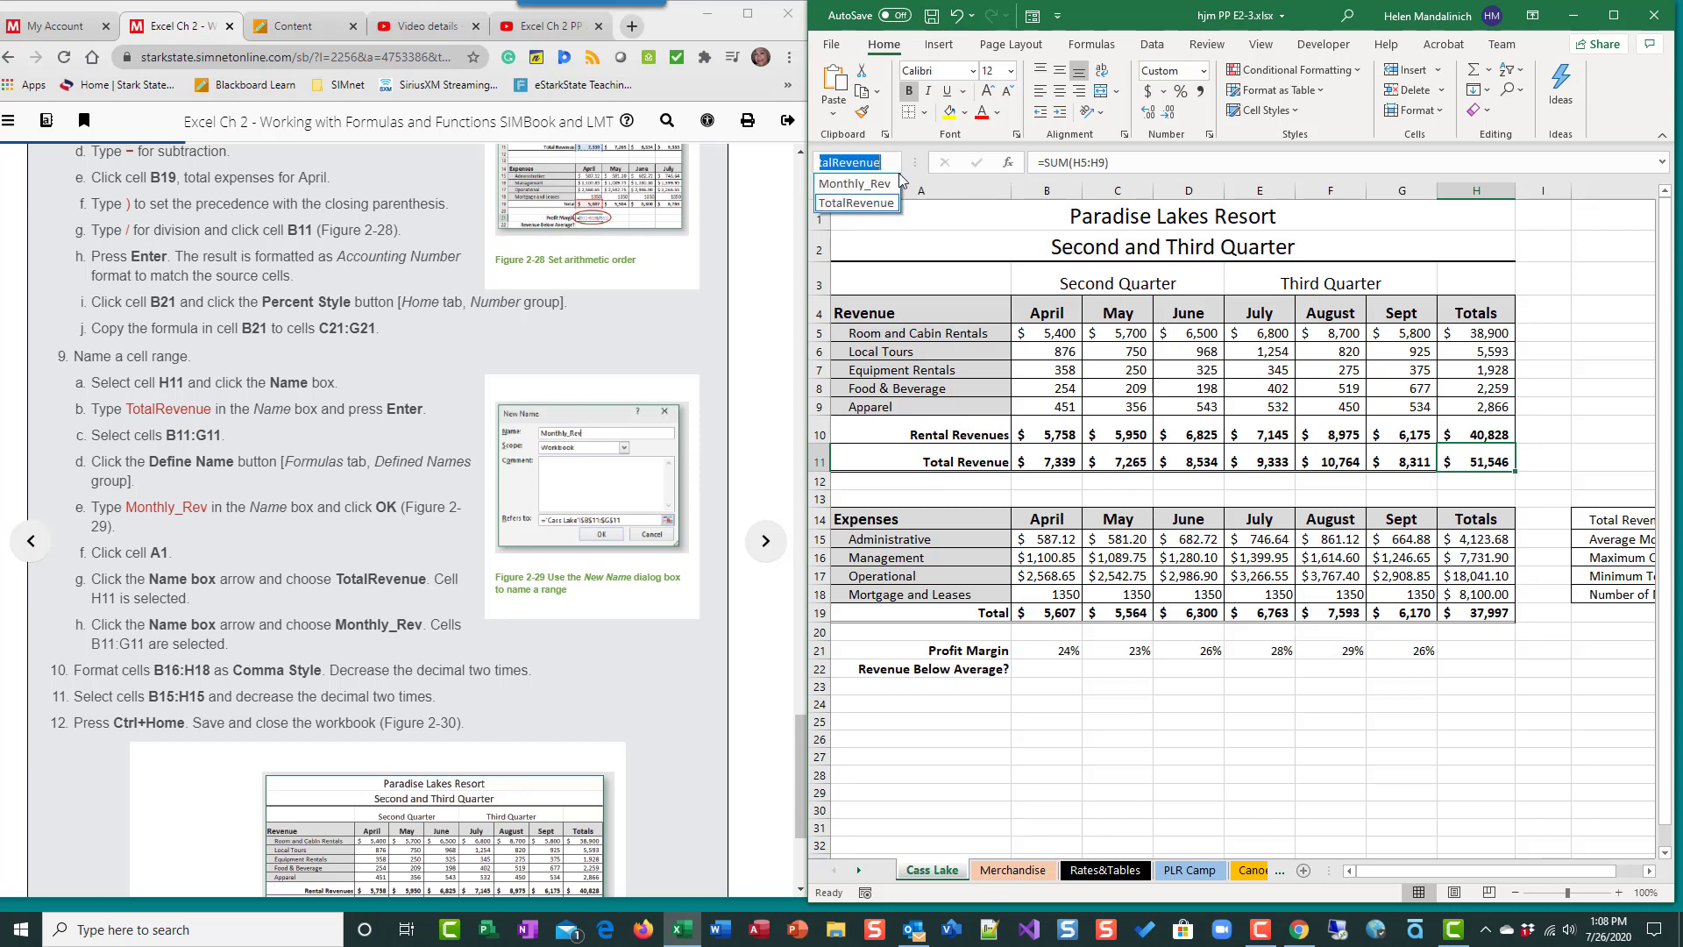
pyautogui.click(846, 179)
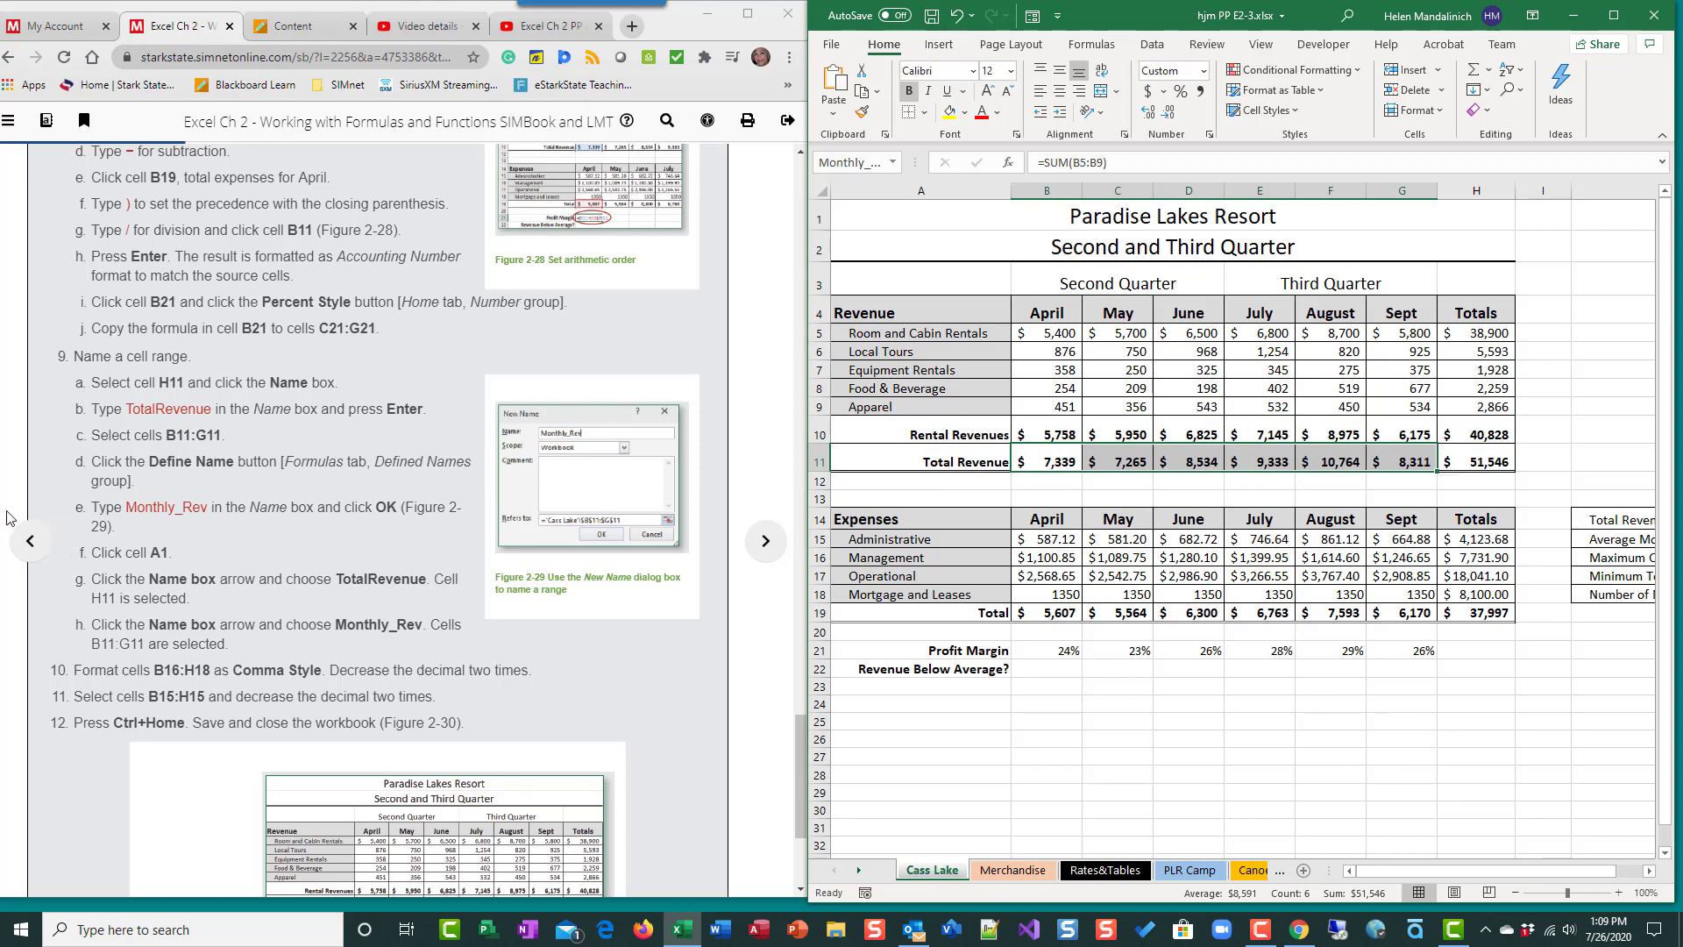
pyautogui.scroll(-1, 206, 582)
pyautogui.scroll(-1, 206, 581)
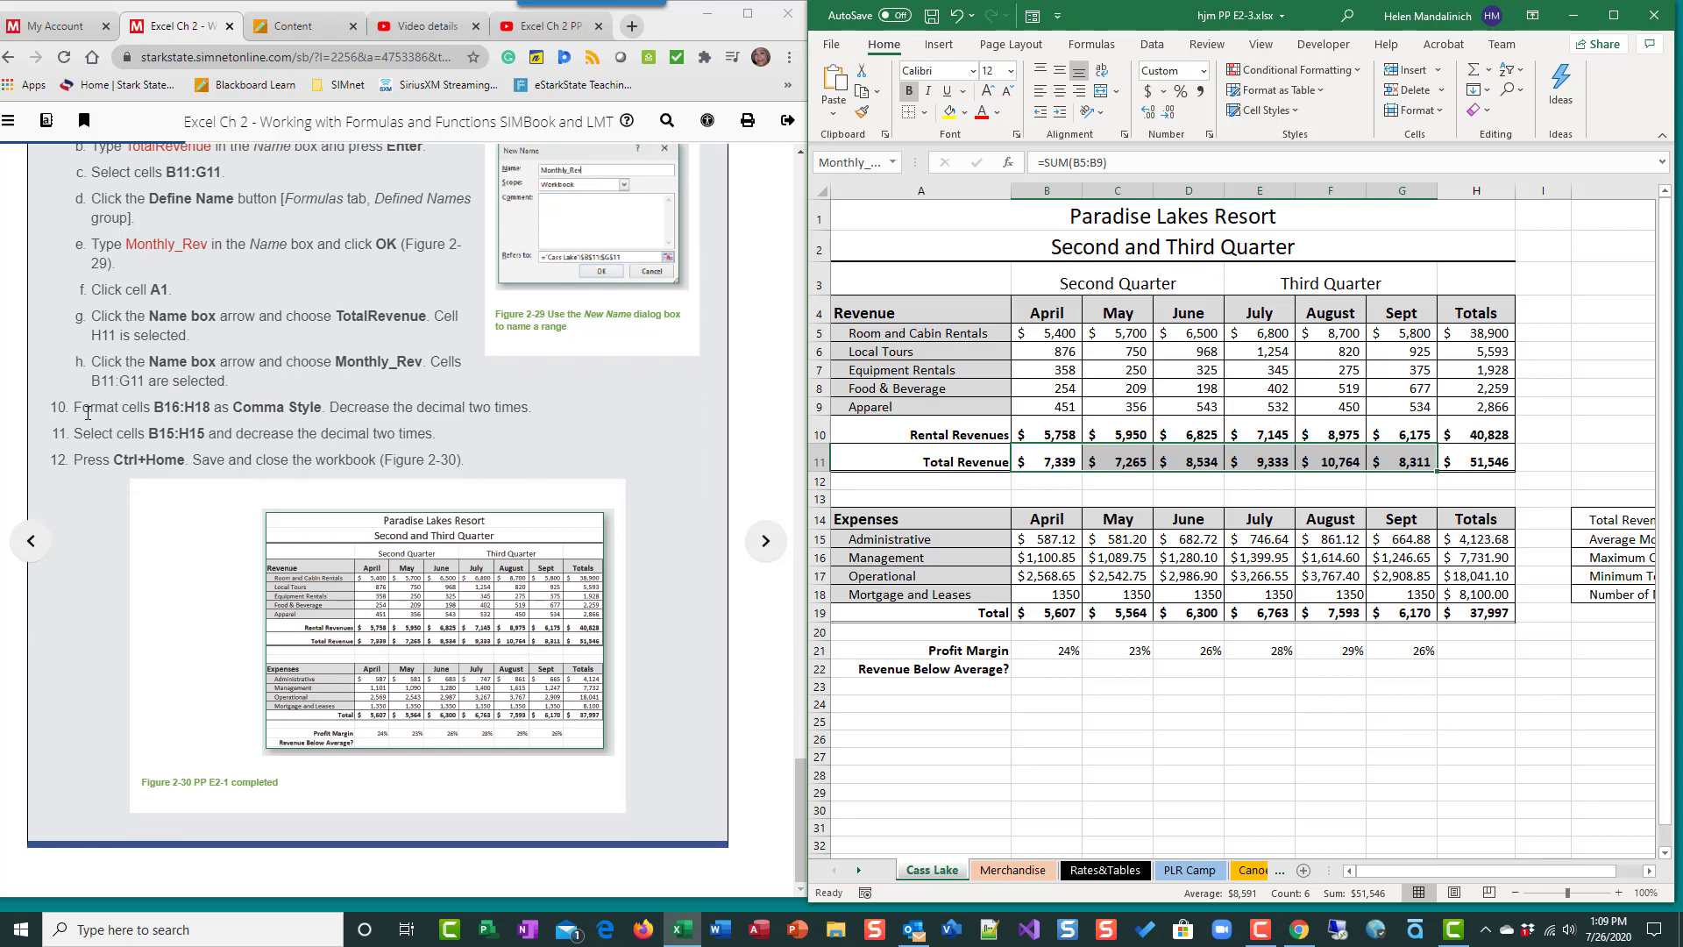
# Step: Format the expense cells B16:H18 as Comma Style and decrease the decimals two times to show whole numbers
pyautogui.moveTo(1271, 797); pyautogui.dragTo(1263, 776)
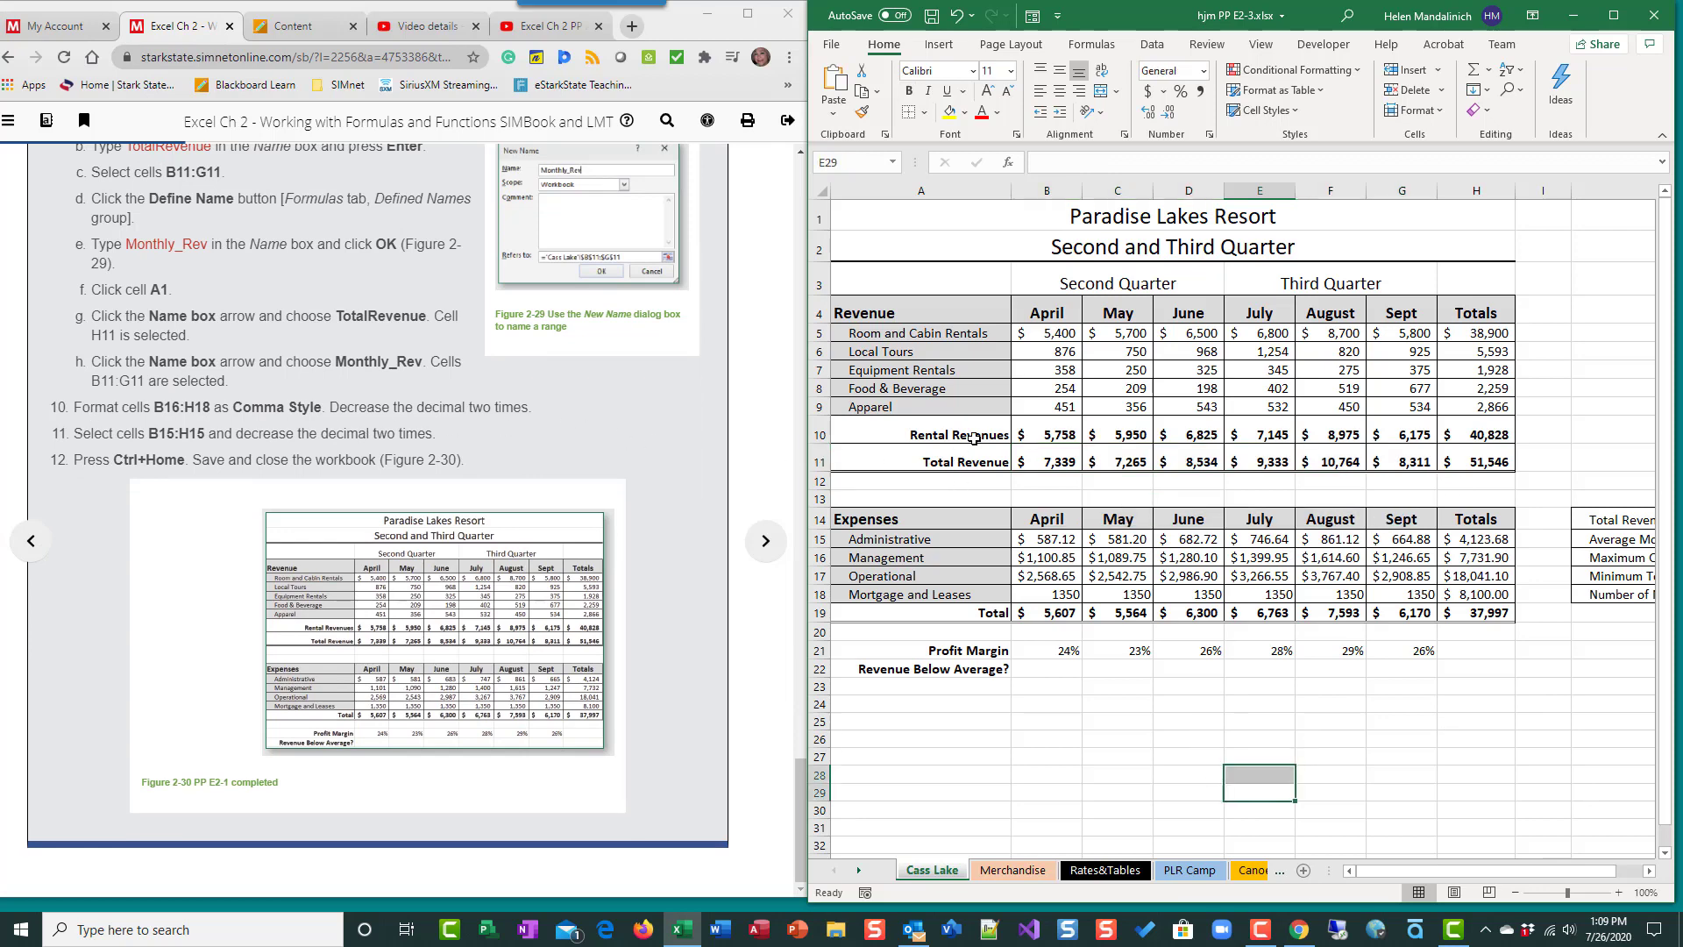
pyautogui.hotkey('ctrl', 'z')
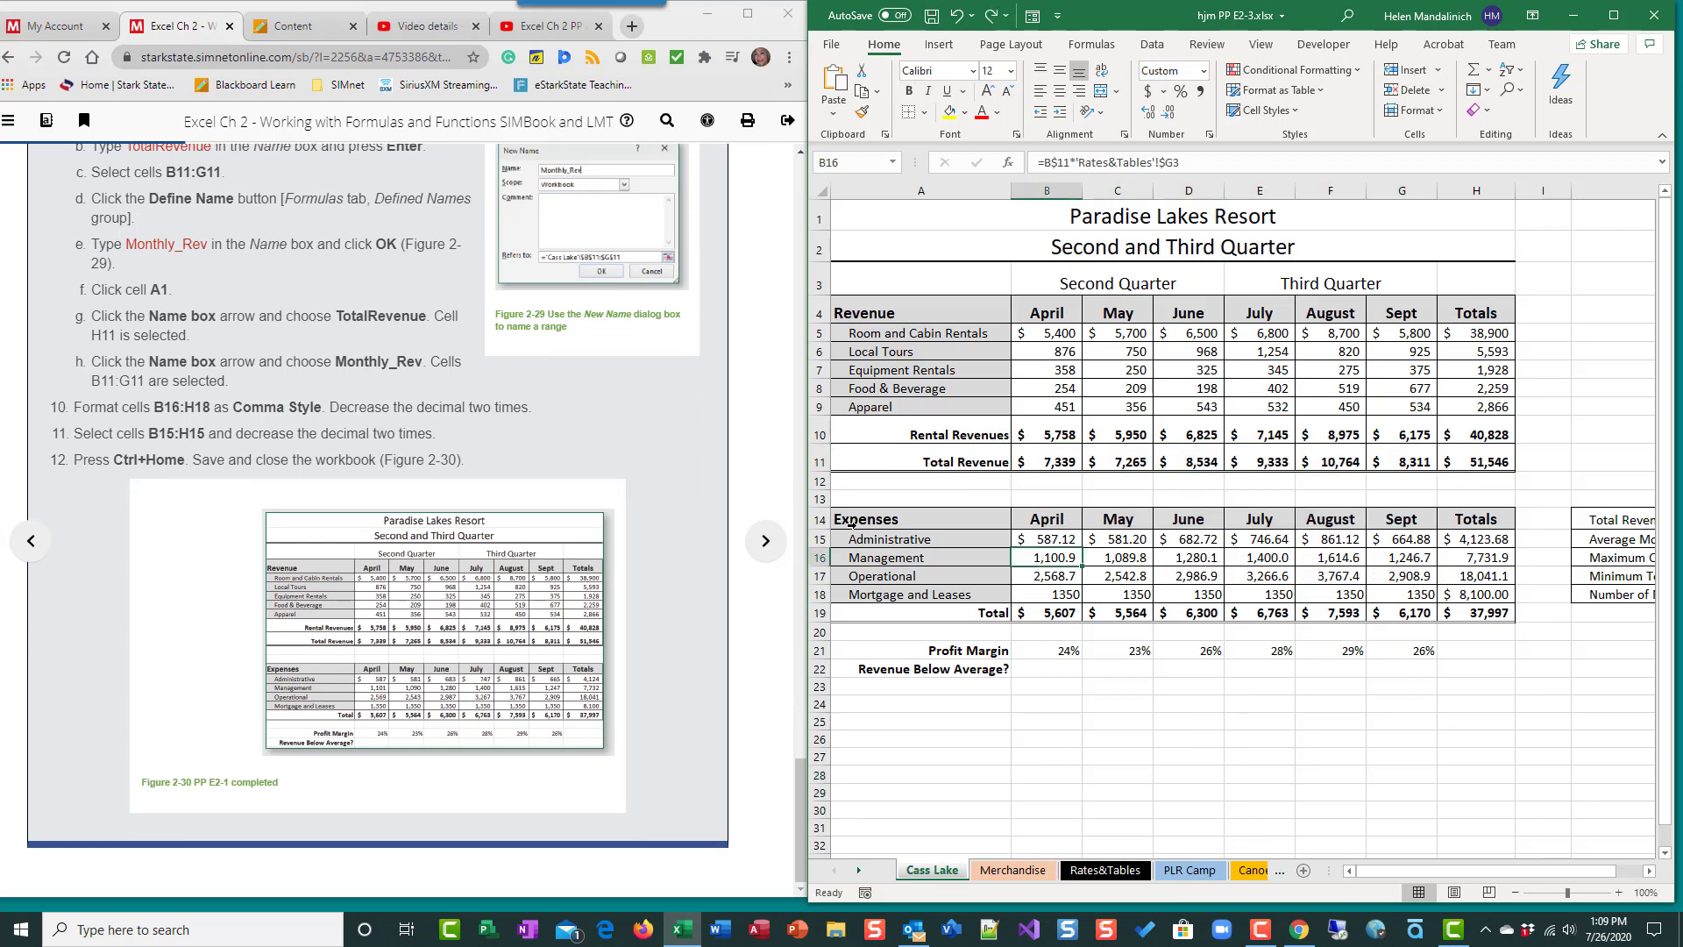
pyautogui.moveTo(1045, 558); pyautogui.dragTo(1463, 592)
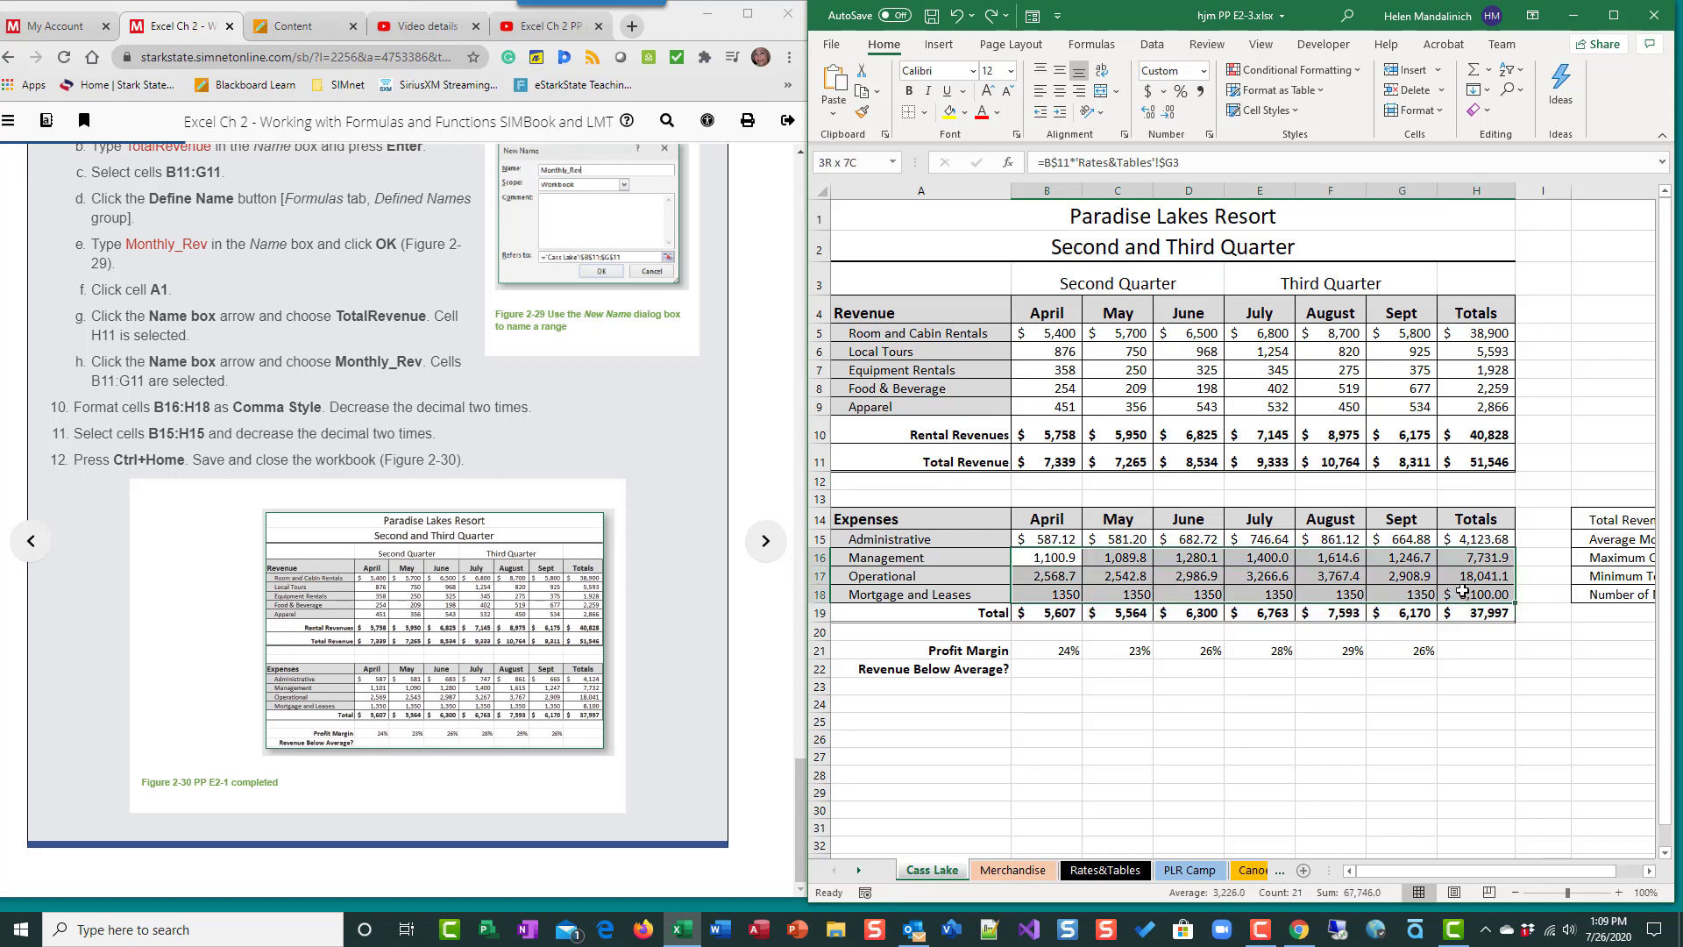
pyautogui.click(1206, 92)
pyautogui.click(1168, 115)
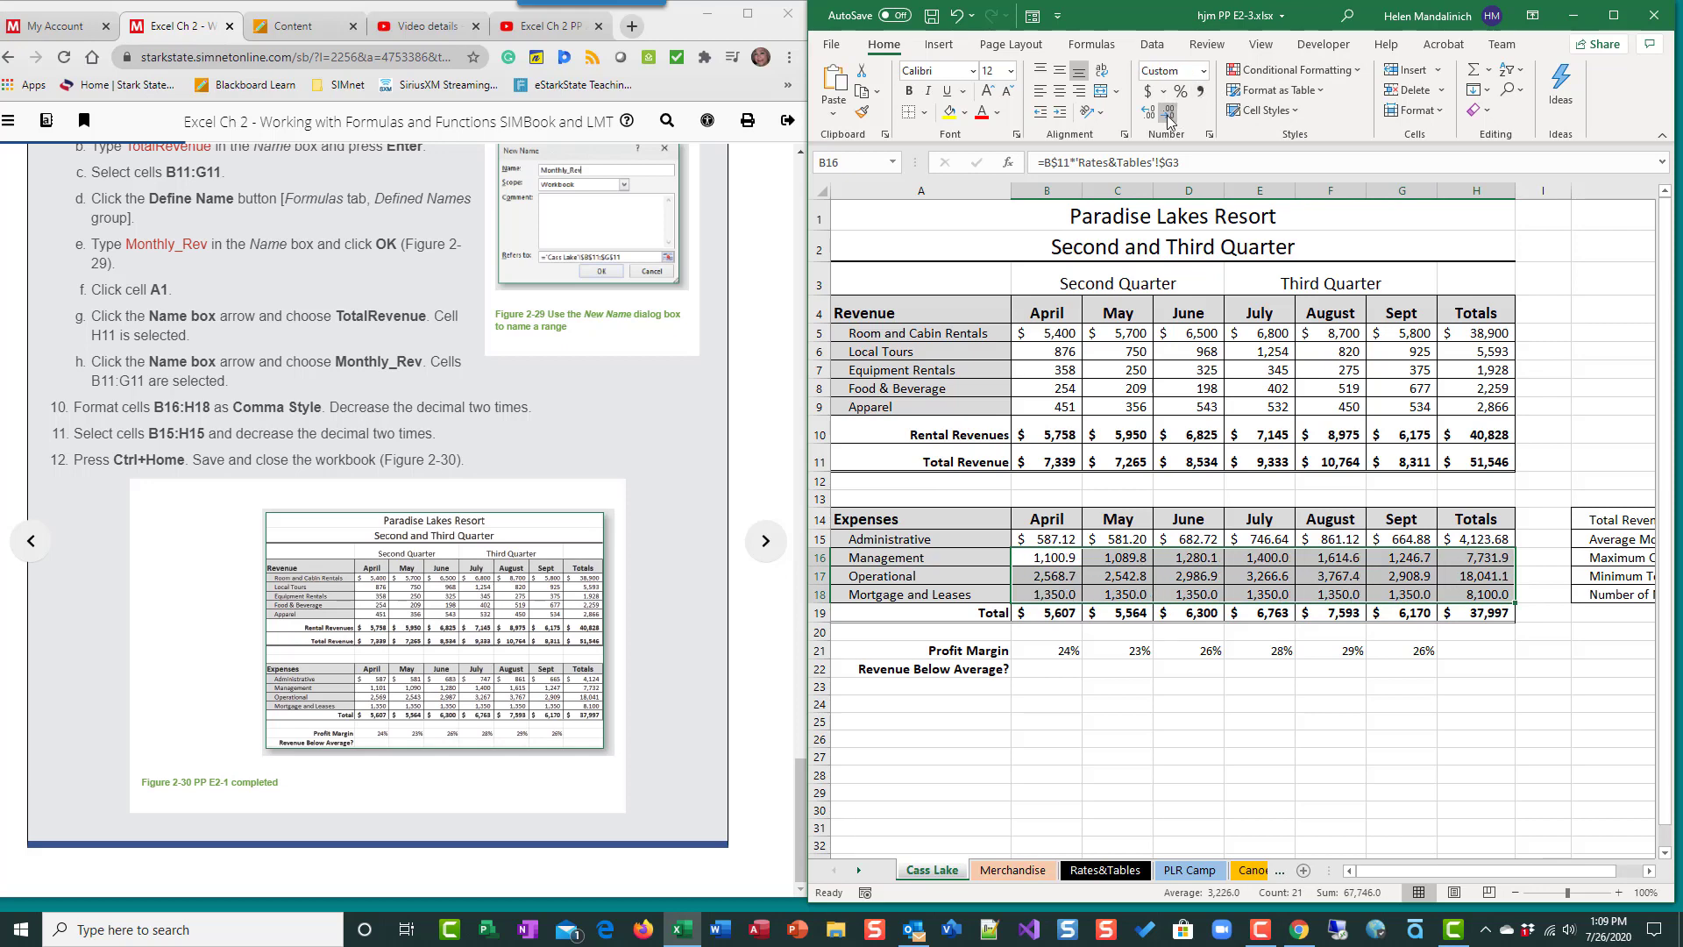
pyautogui.click(1169, 115)
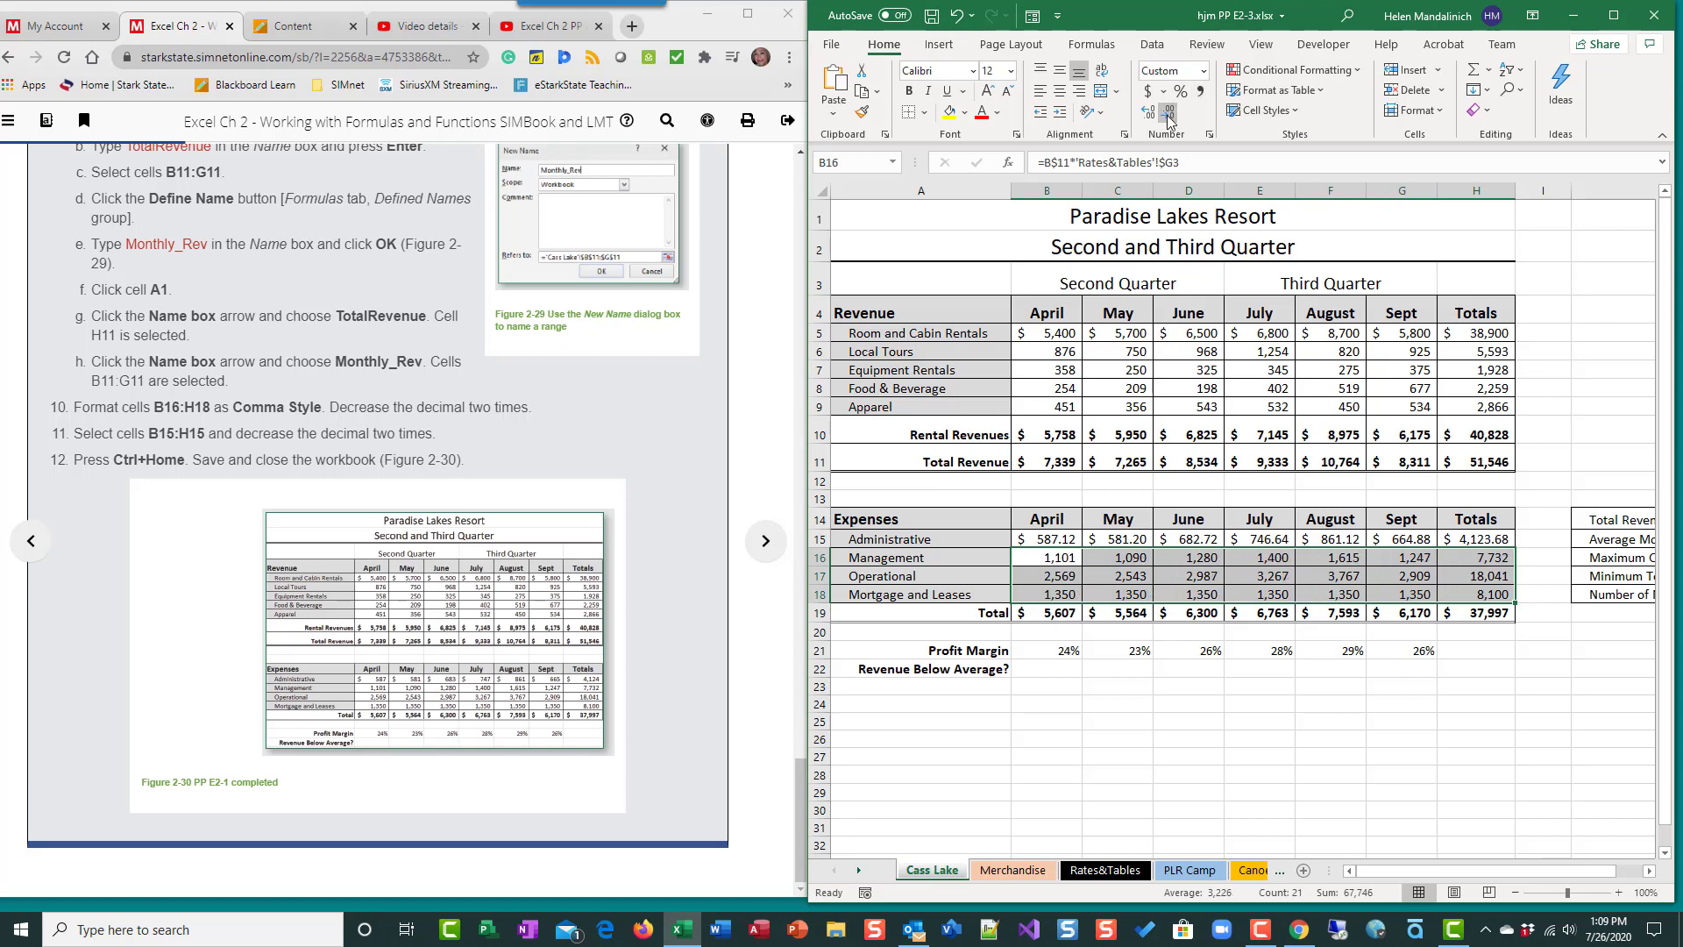
# Step: Decrease the decimals of the Administrative expense cells B15:H15 two times and save the workbook
pyautogui.click(1072, 541)
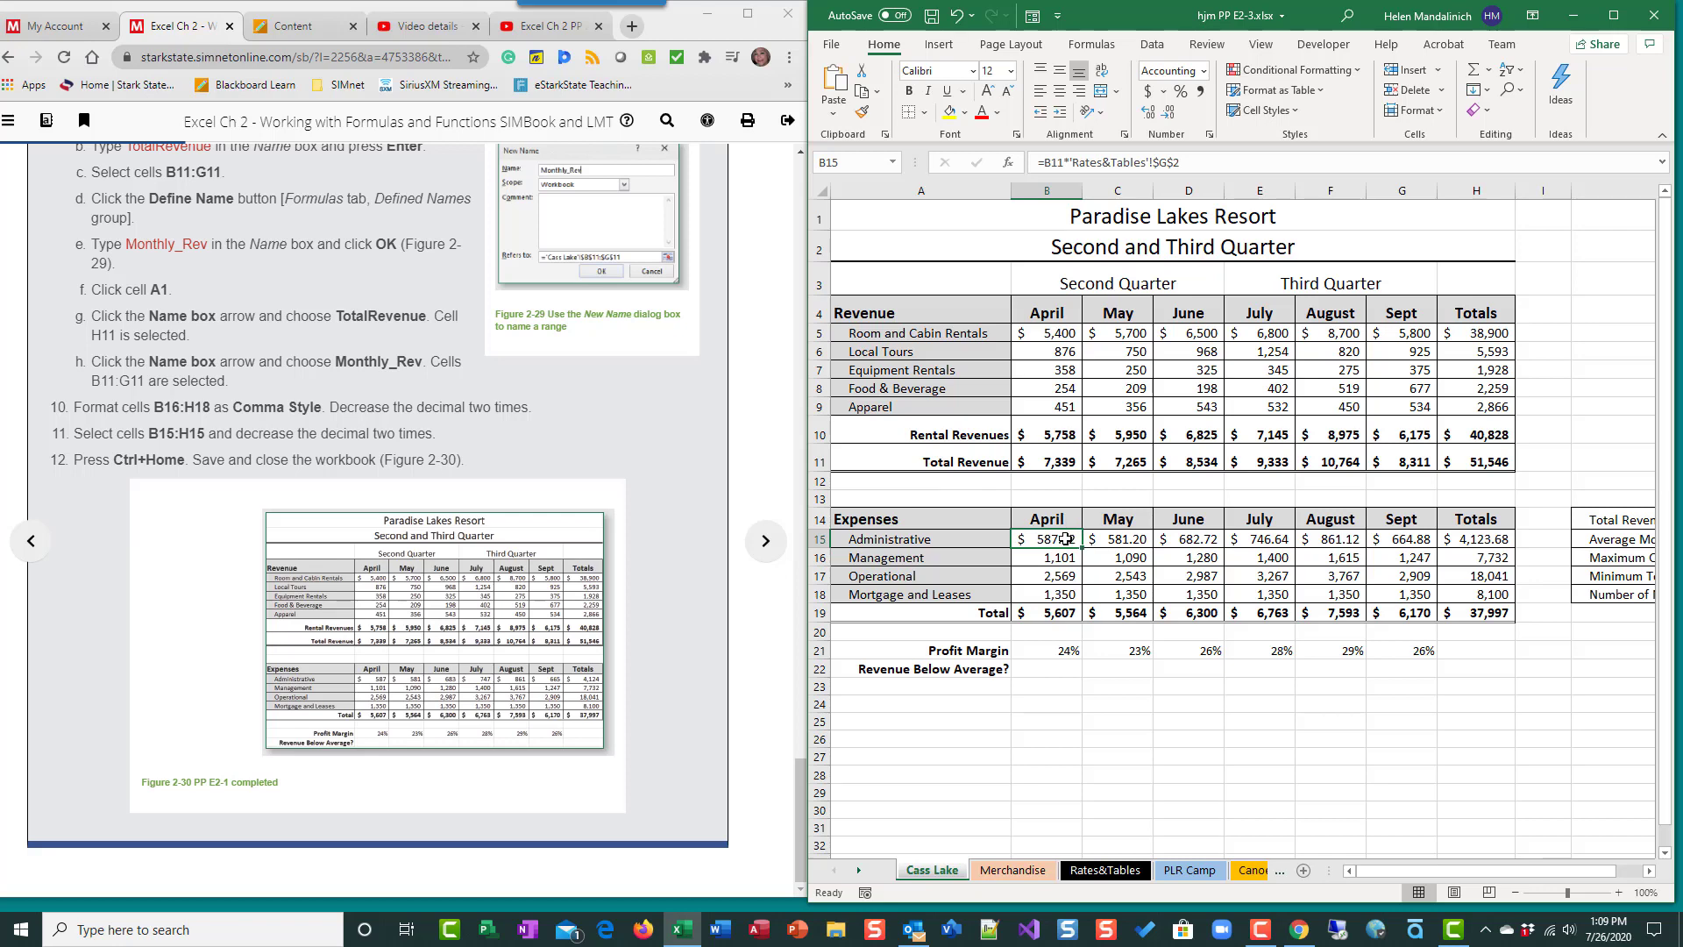
pyautogui.moveTo(1043, 541); pyautogui.dragTo(1463, 540)
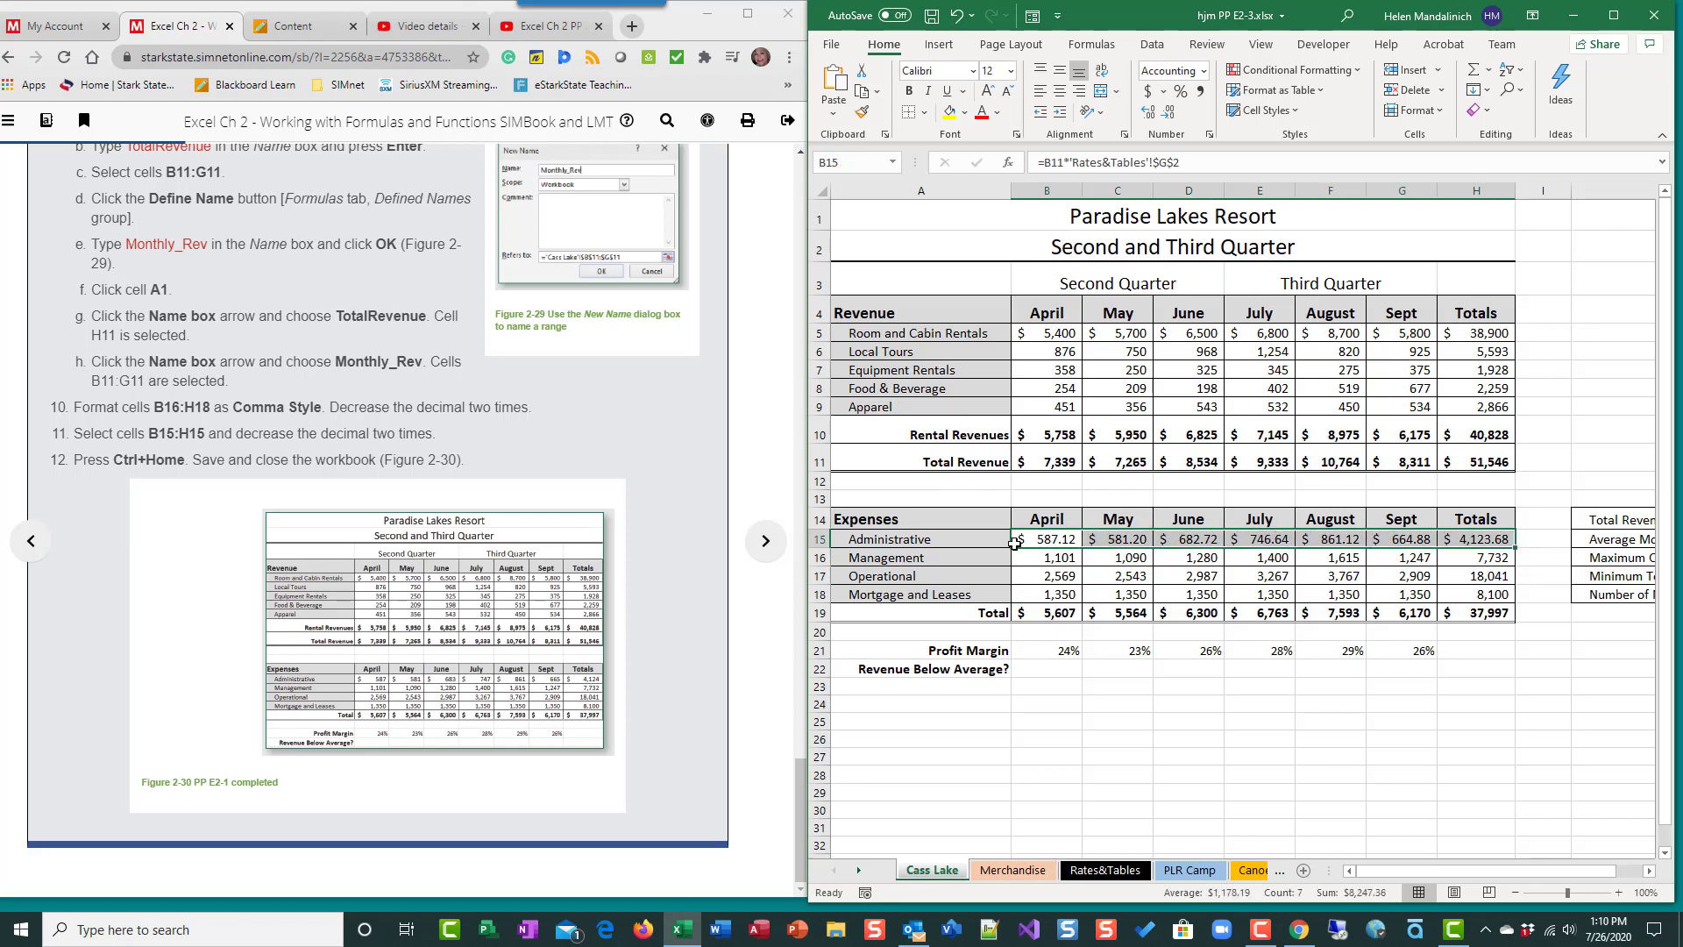
pyautogui.click(1172, 112)
pyautogui.click(1171, 112)
pyautogui.click(1208, 756)
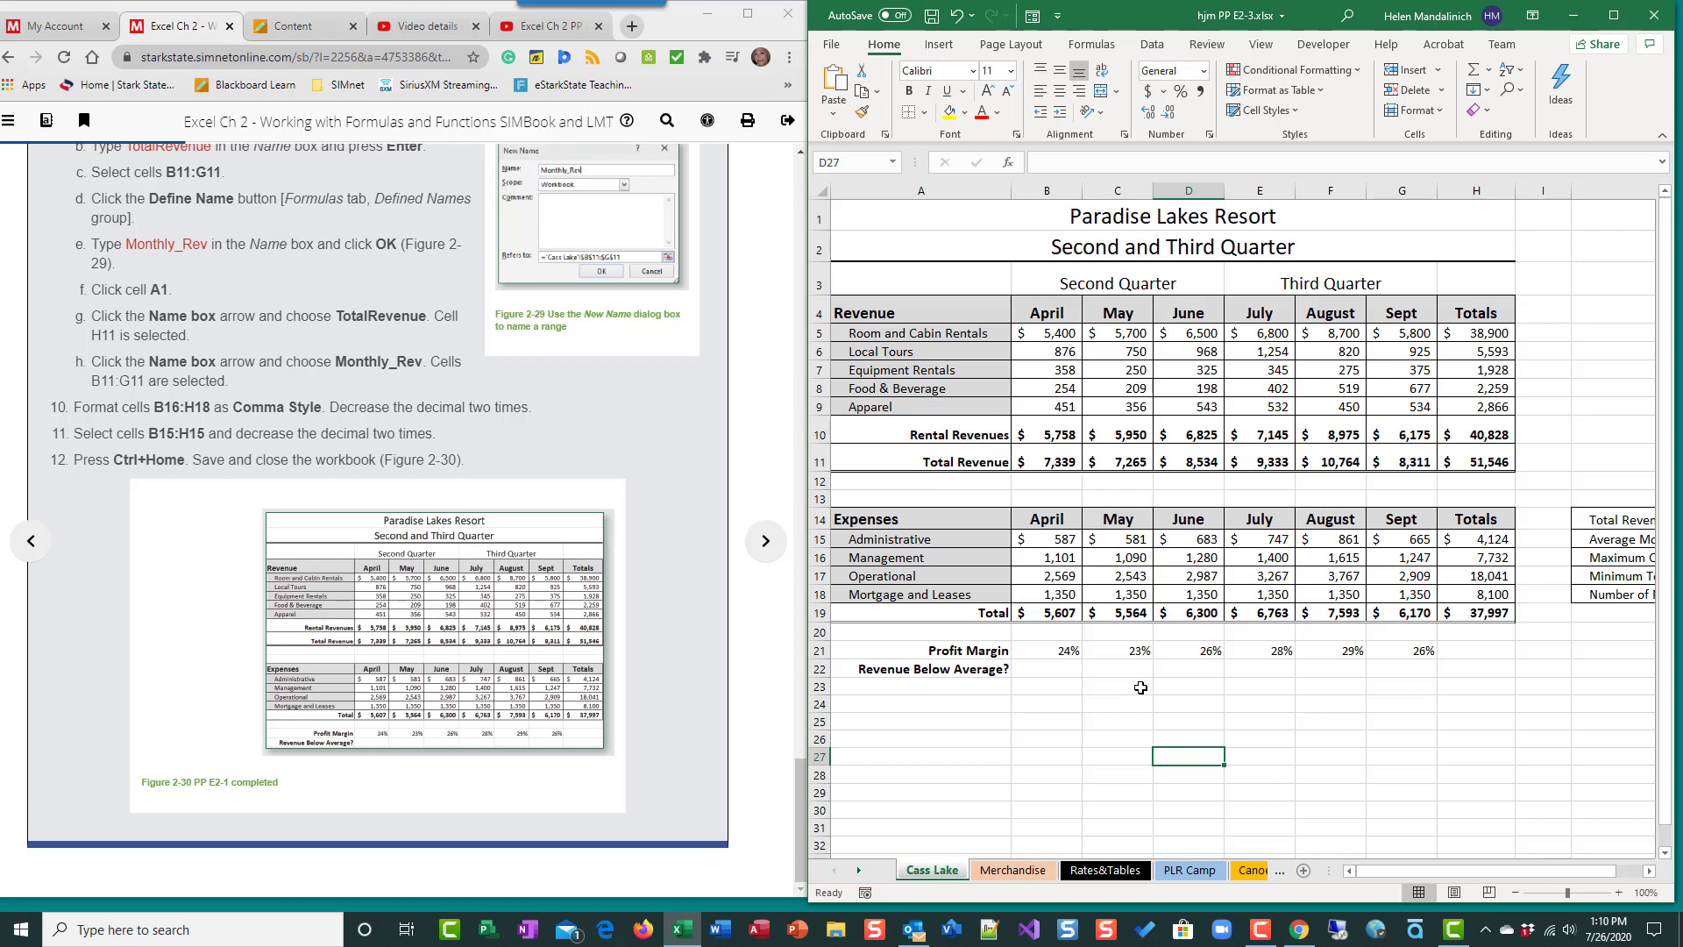
pyautogui.hotkey('ctrl', 's')
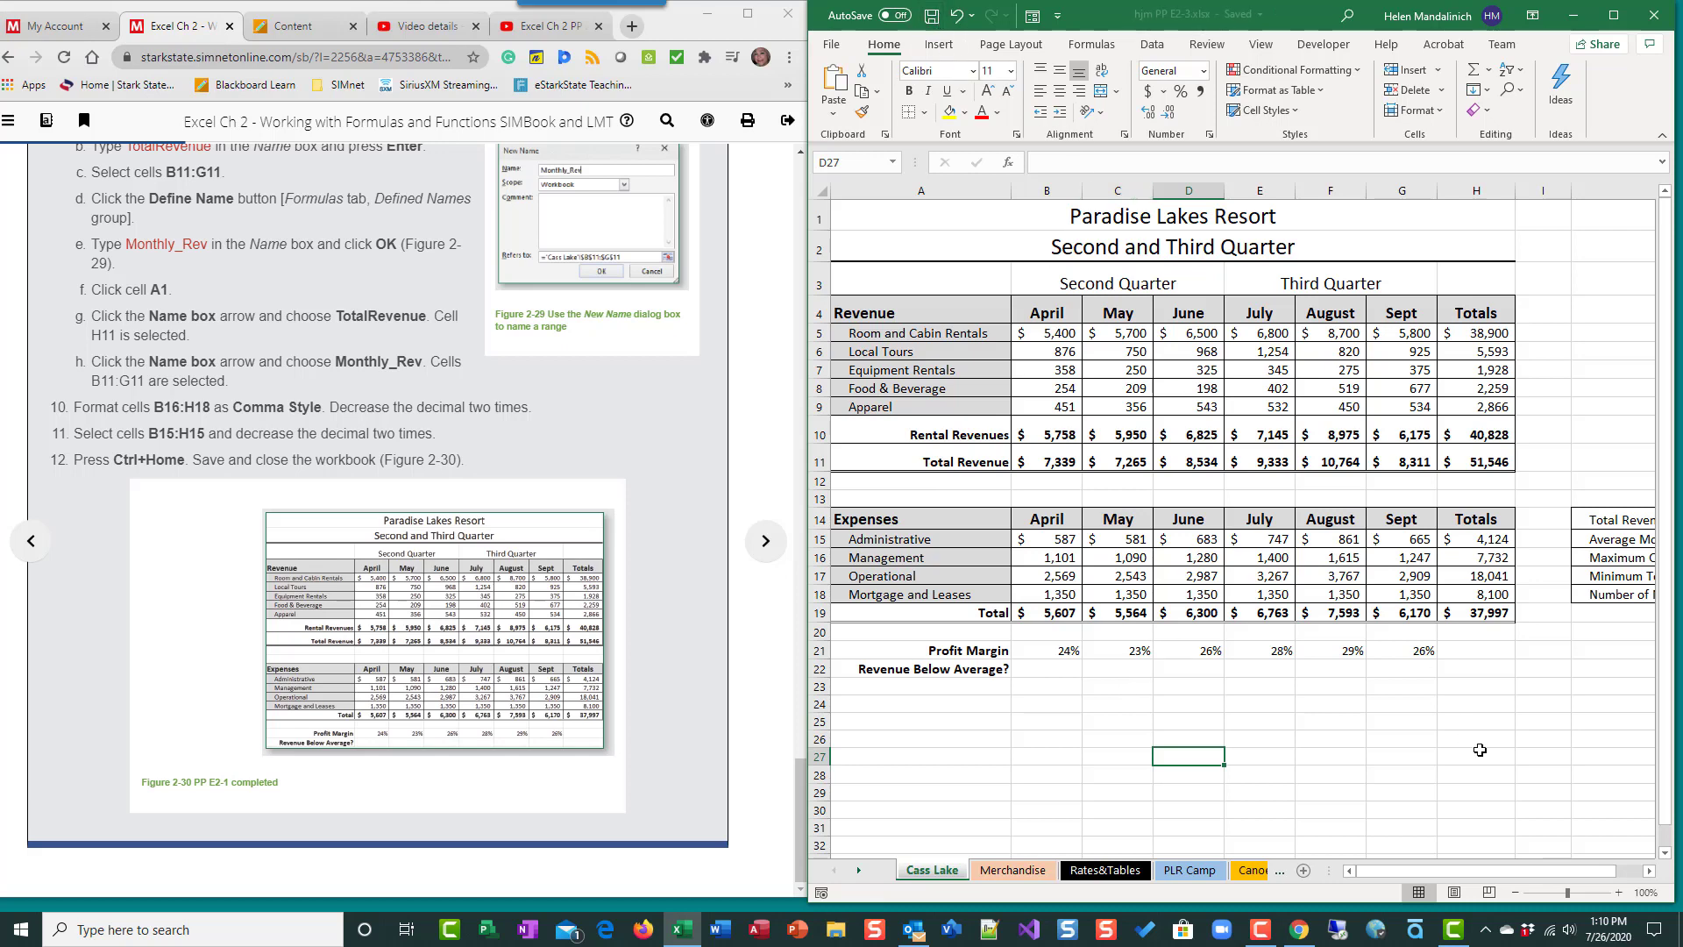